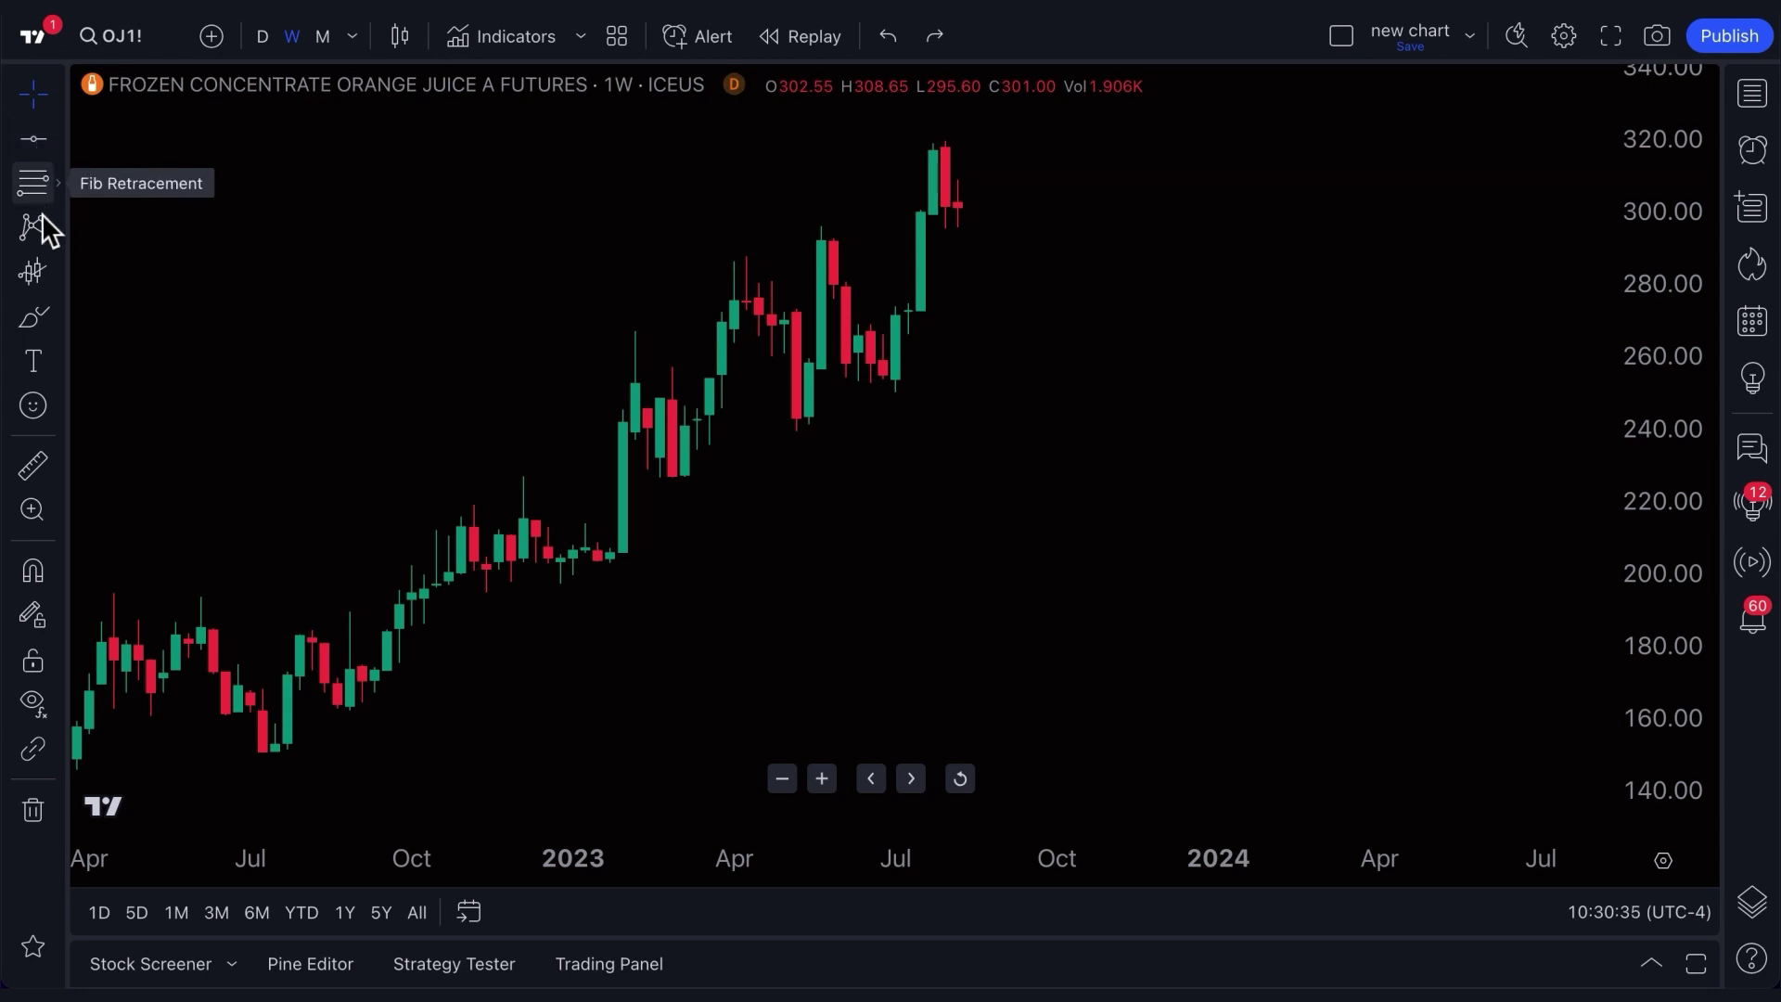
Draw a freehand brush circle around the latest peak, then delete it.
{"action": "left_click", "coordinate": [43, 319]}
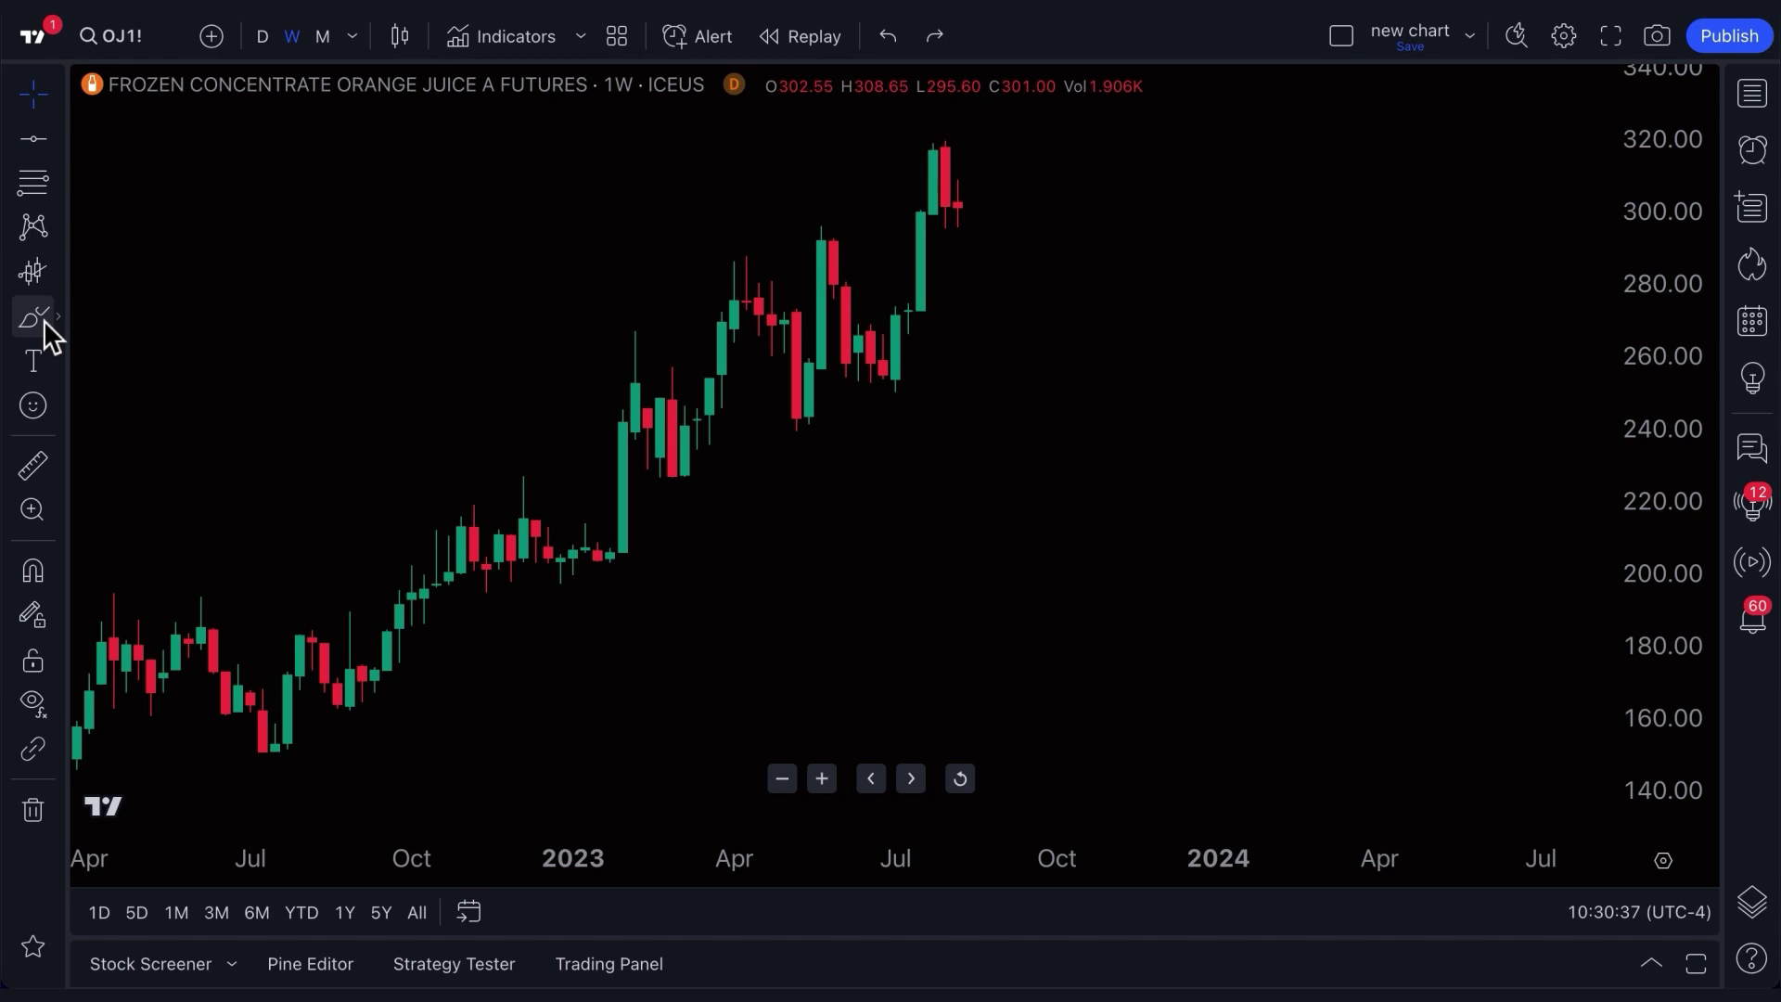
{"action": "mouse_move", "coordinate": [955, 147]}
{"action": "left_mouse_down"}
{"action": "mouse_move", "coordinate": [911, 209]}
{"action": "mouse_move", "coordinate": [960, 225]}
{"action": "mouse_move", "coordinate": [958, 147]}
{"action": "left_mouse_up"}
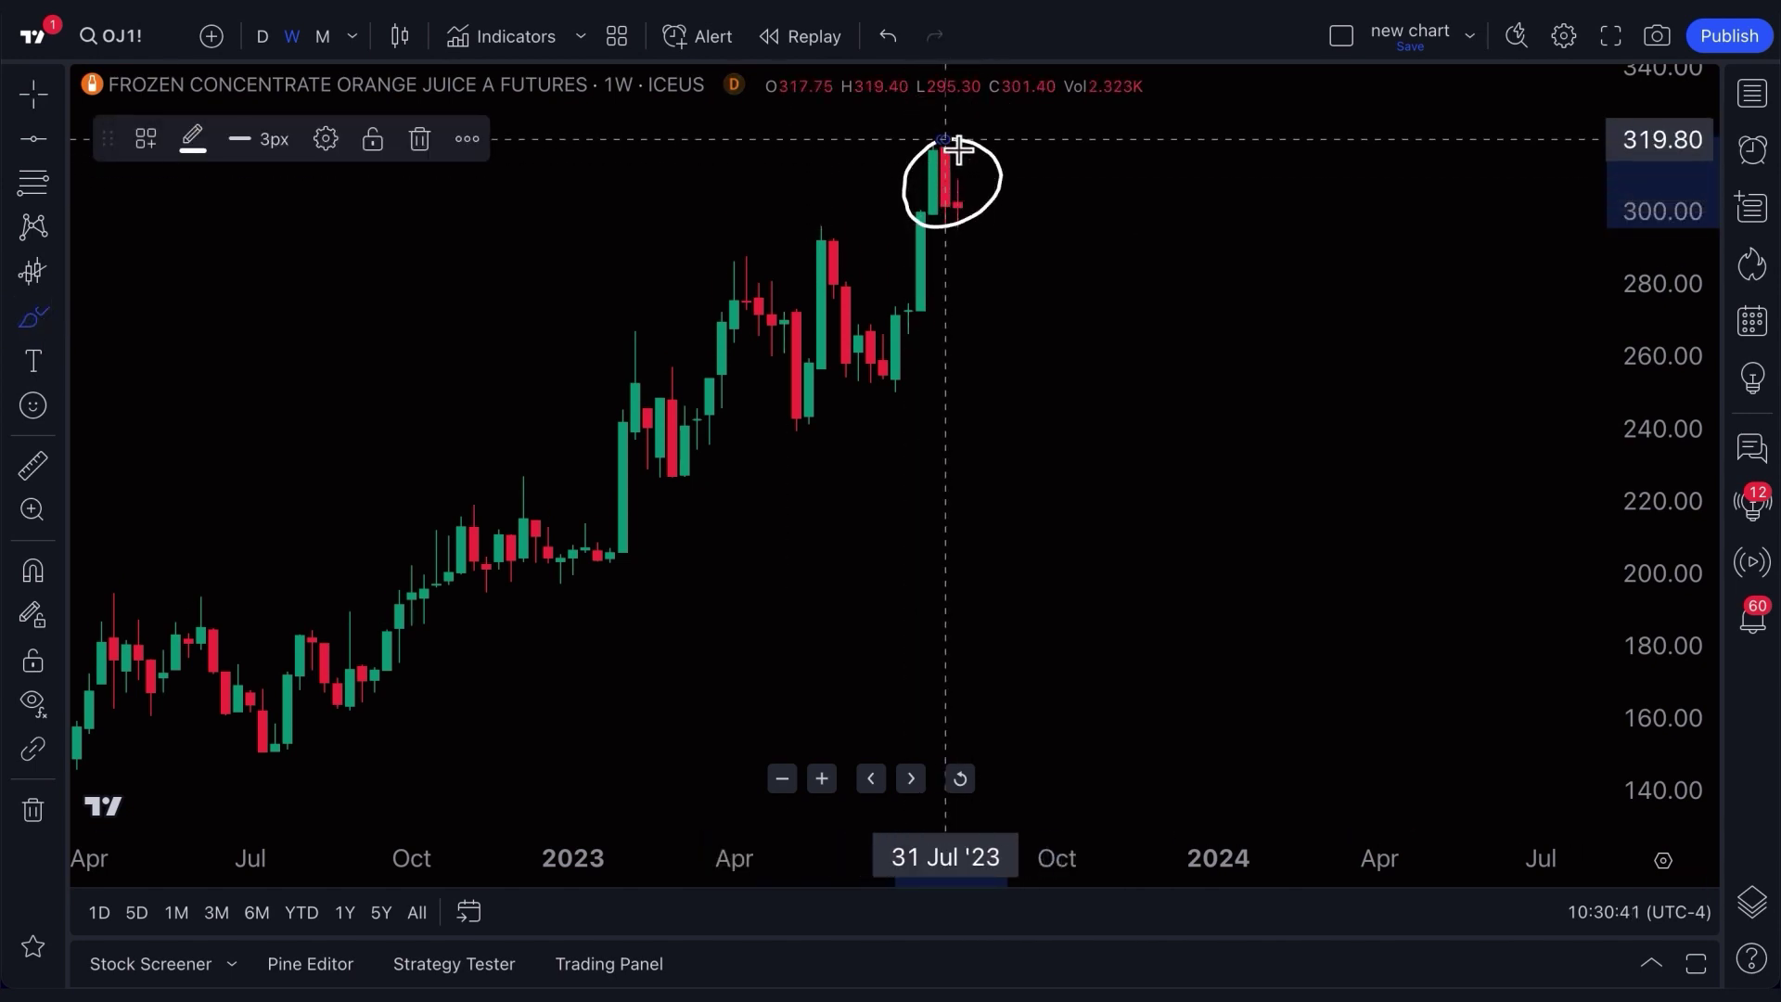
{"action": "key", "text": "Delete"}
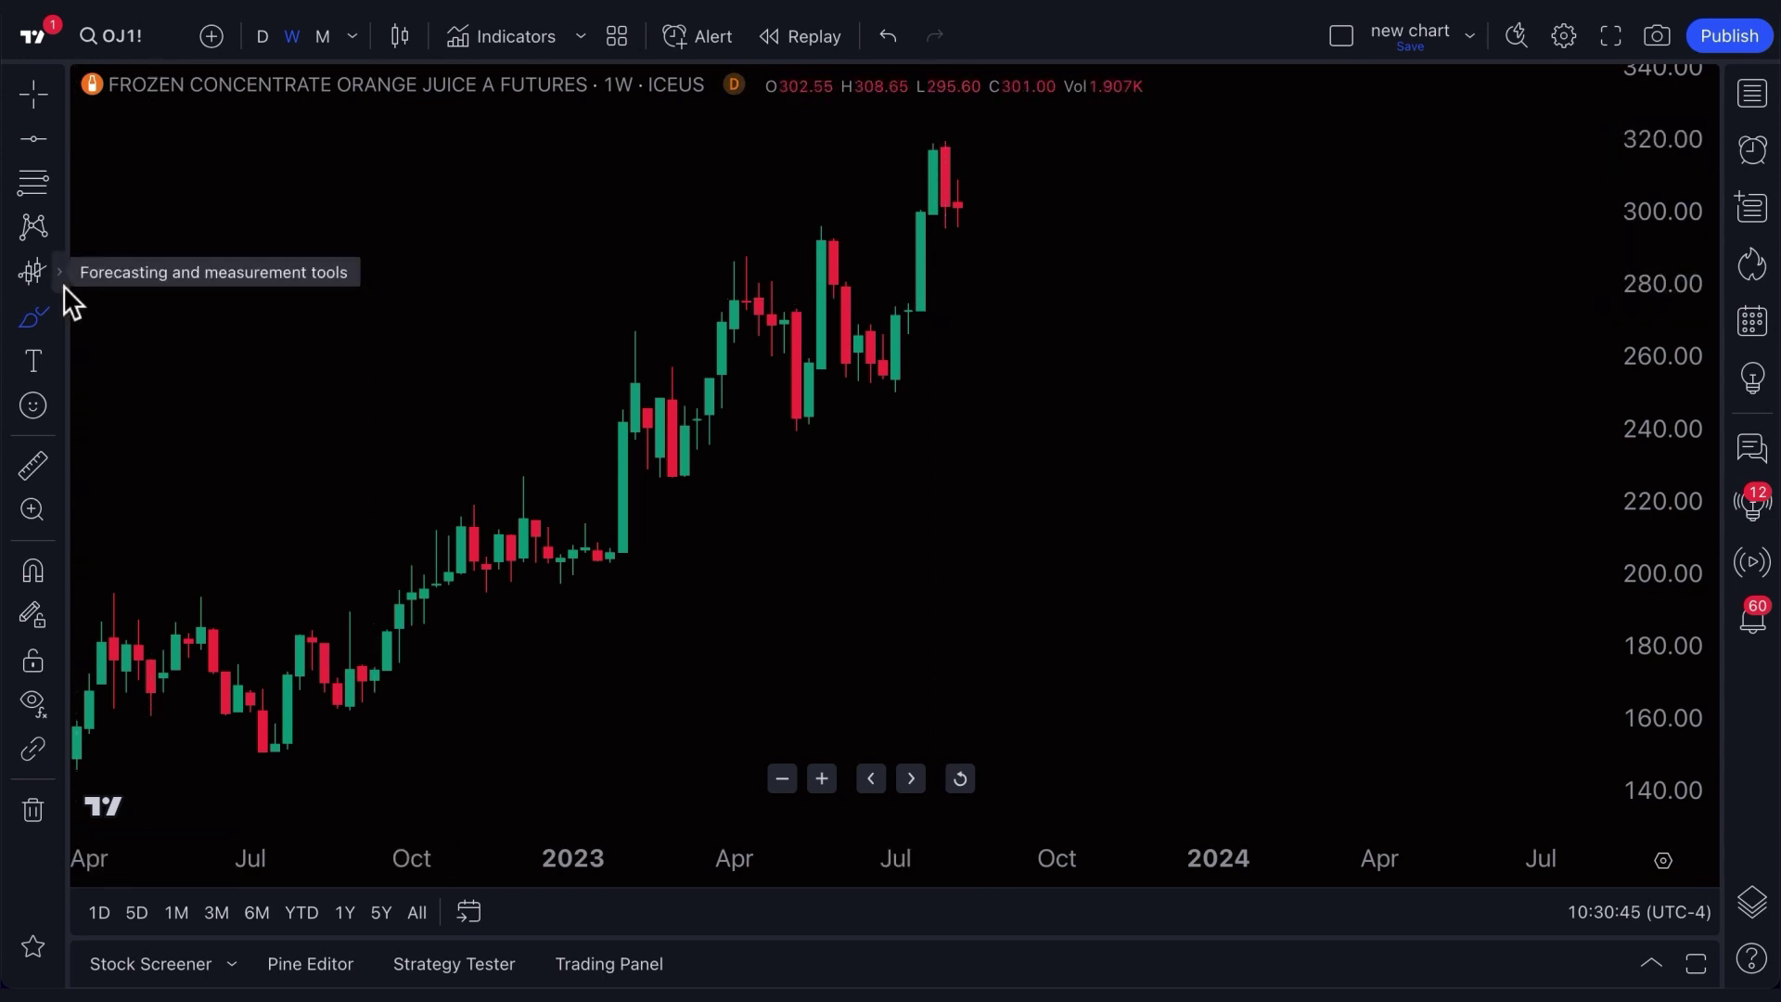
Scroll the chart back to 2021 and browse the forecasting and text tool lists.
{"action": "scroll", "coordinate": [334, 394], "scroll_direction": "left", "scroll_amount": 5}
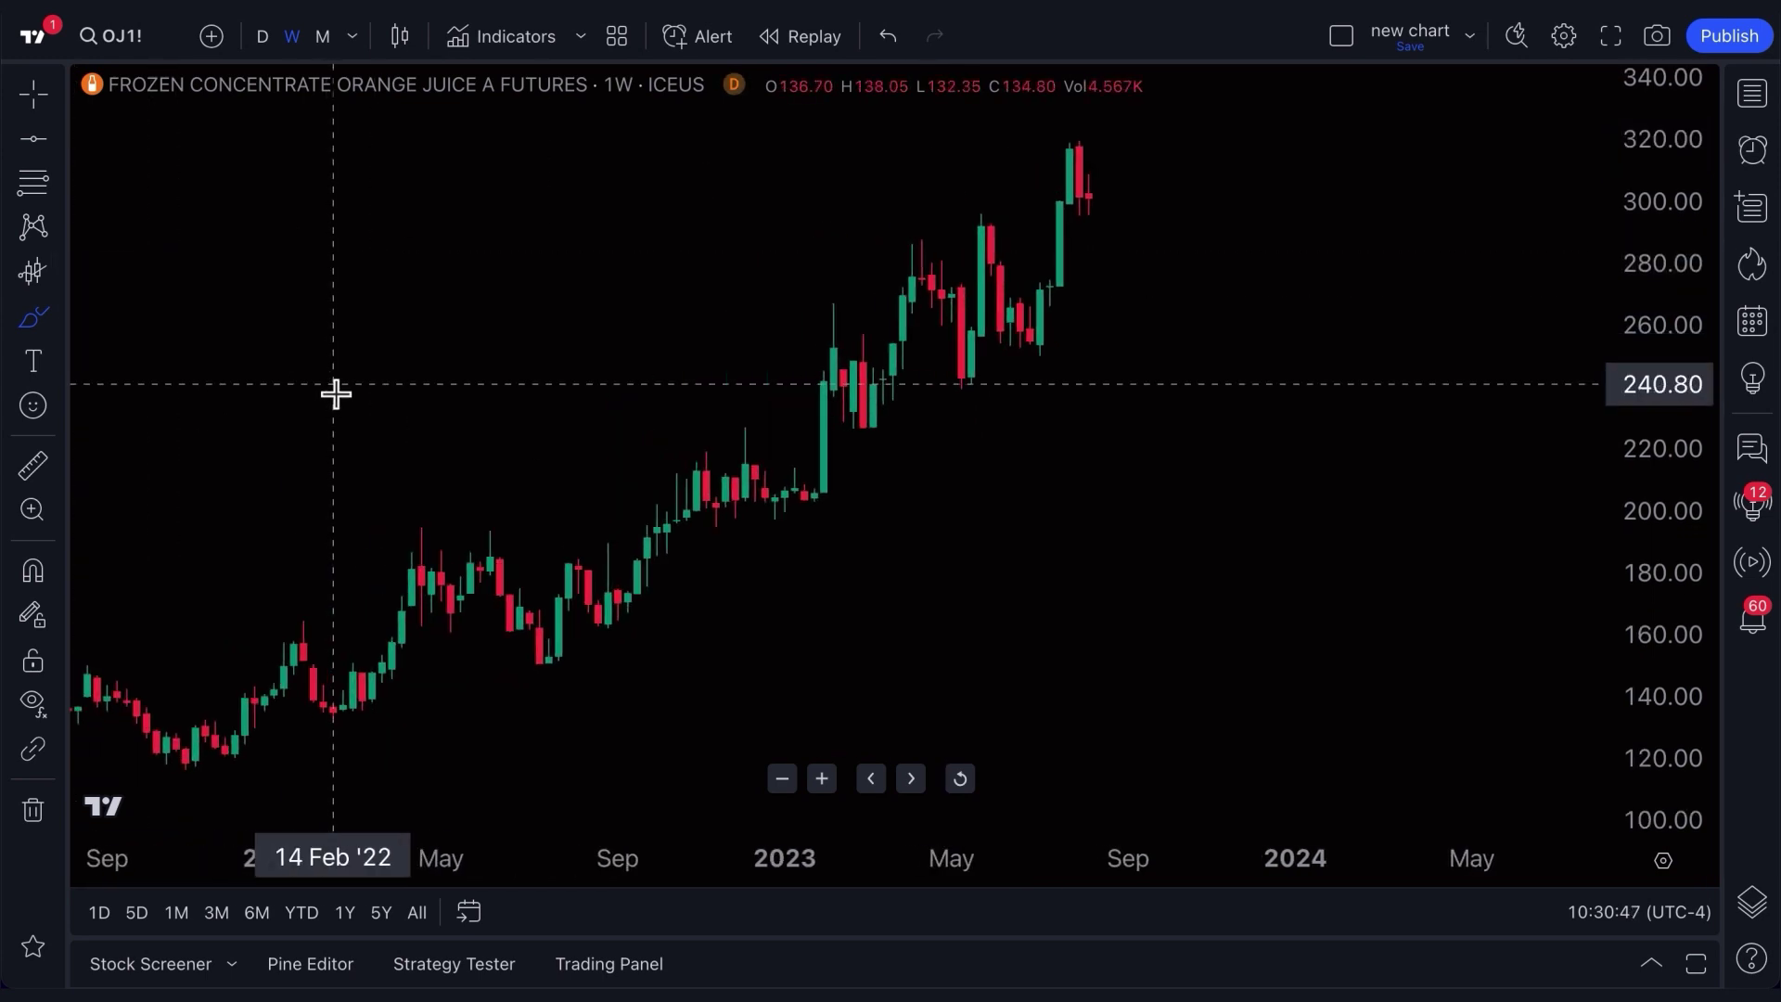
{"action": "scroll", "coordinate": [334, 393], "scroll_direction": "left", "scroll_amount": 5}
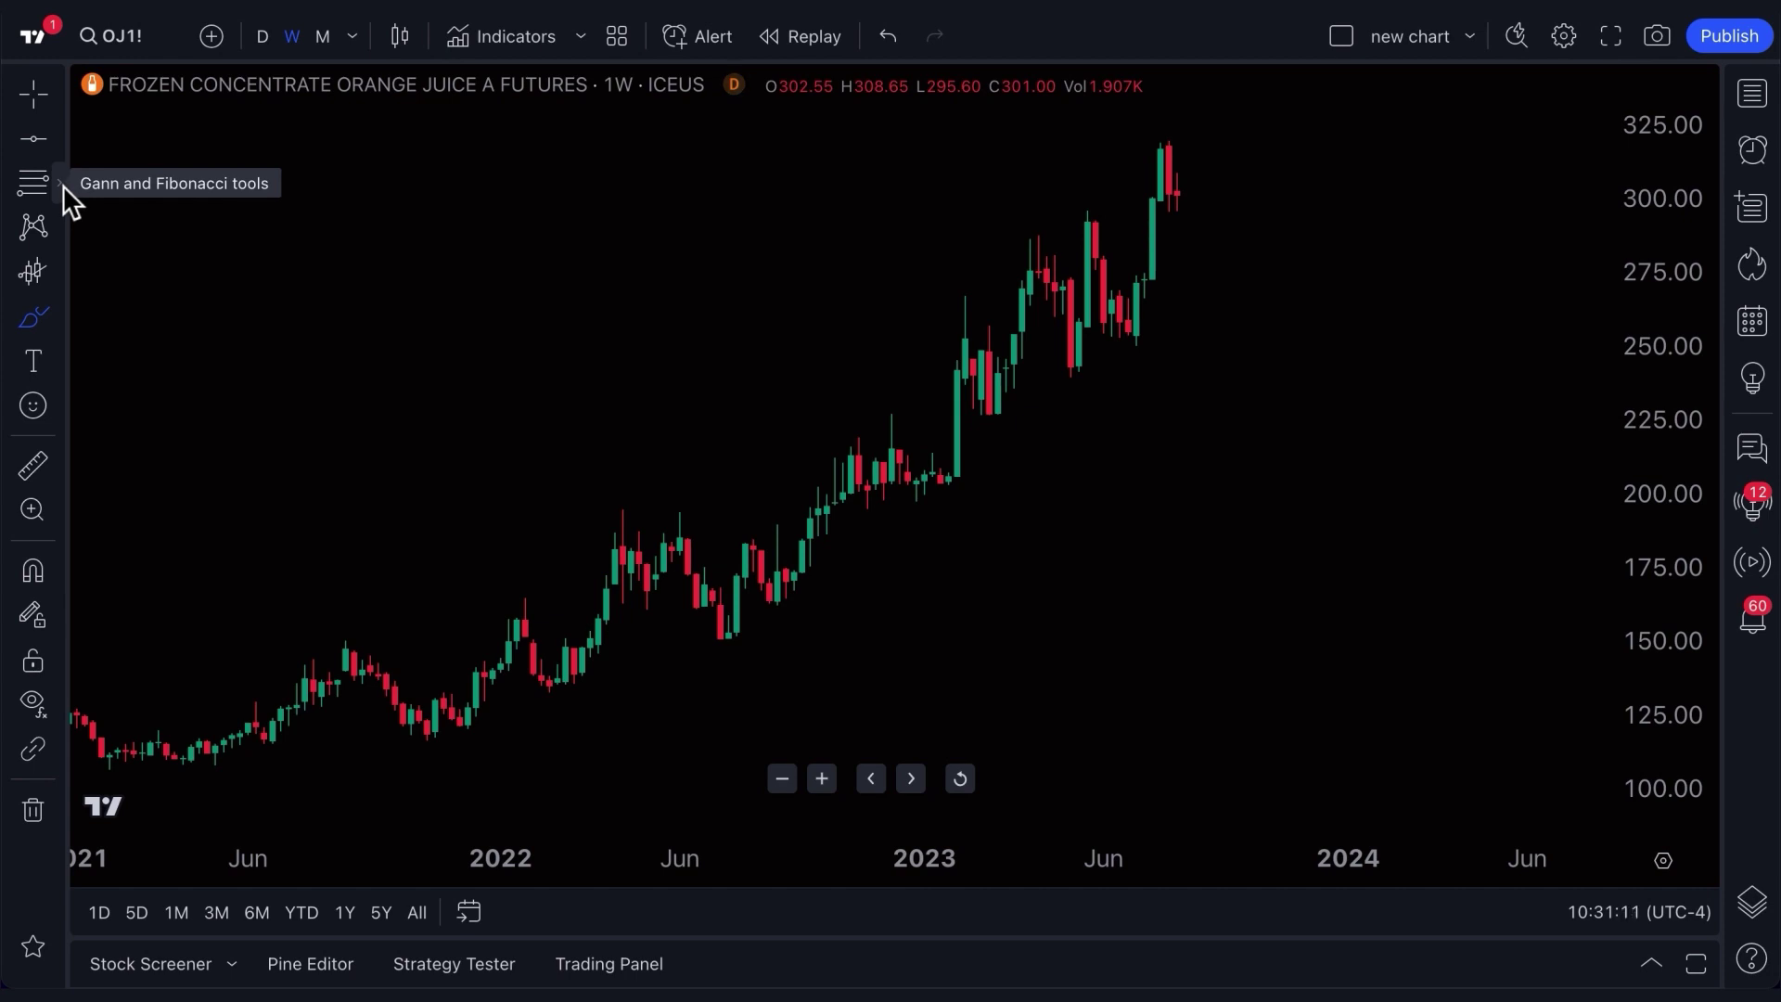
{"action": "left_click", "coordinate": [61, 275]}
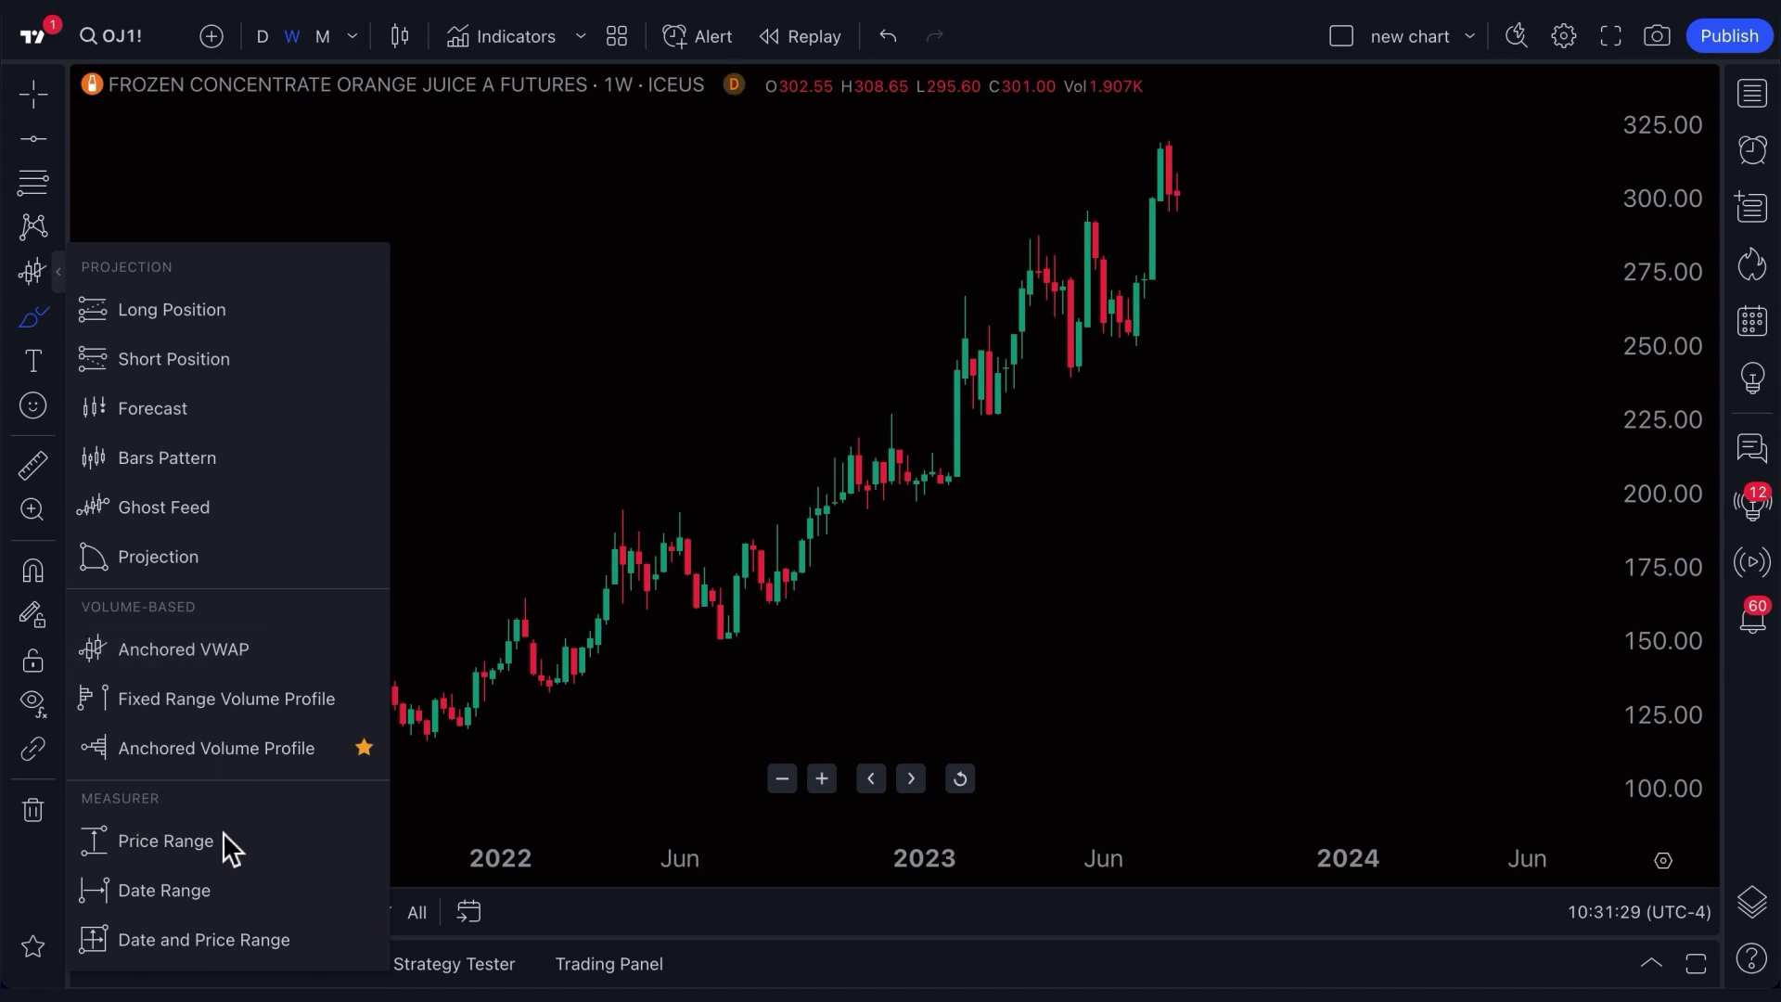
{"action": "left_click", "coordinate": [61, 359]}
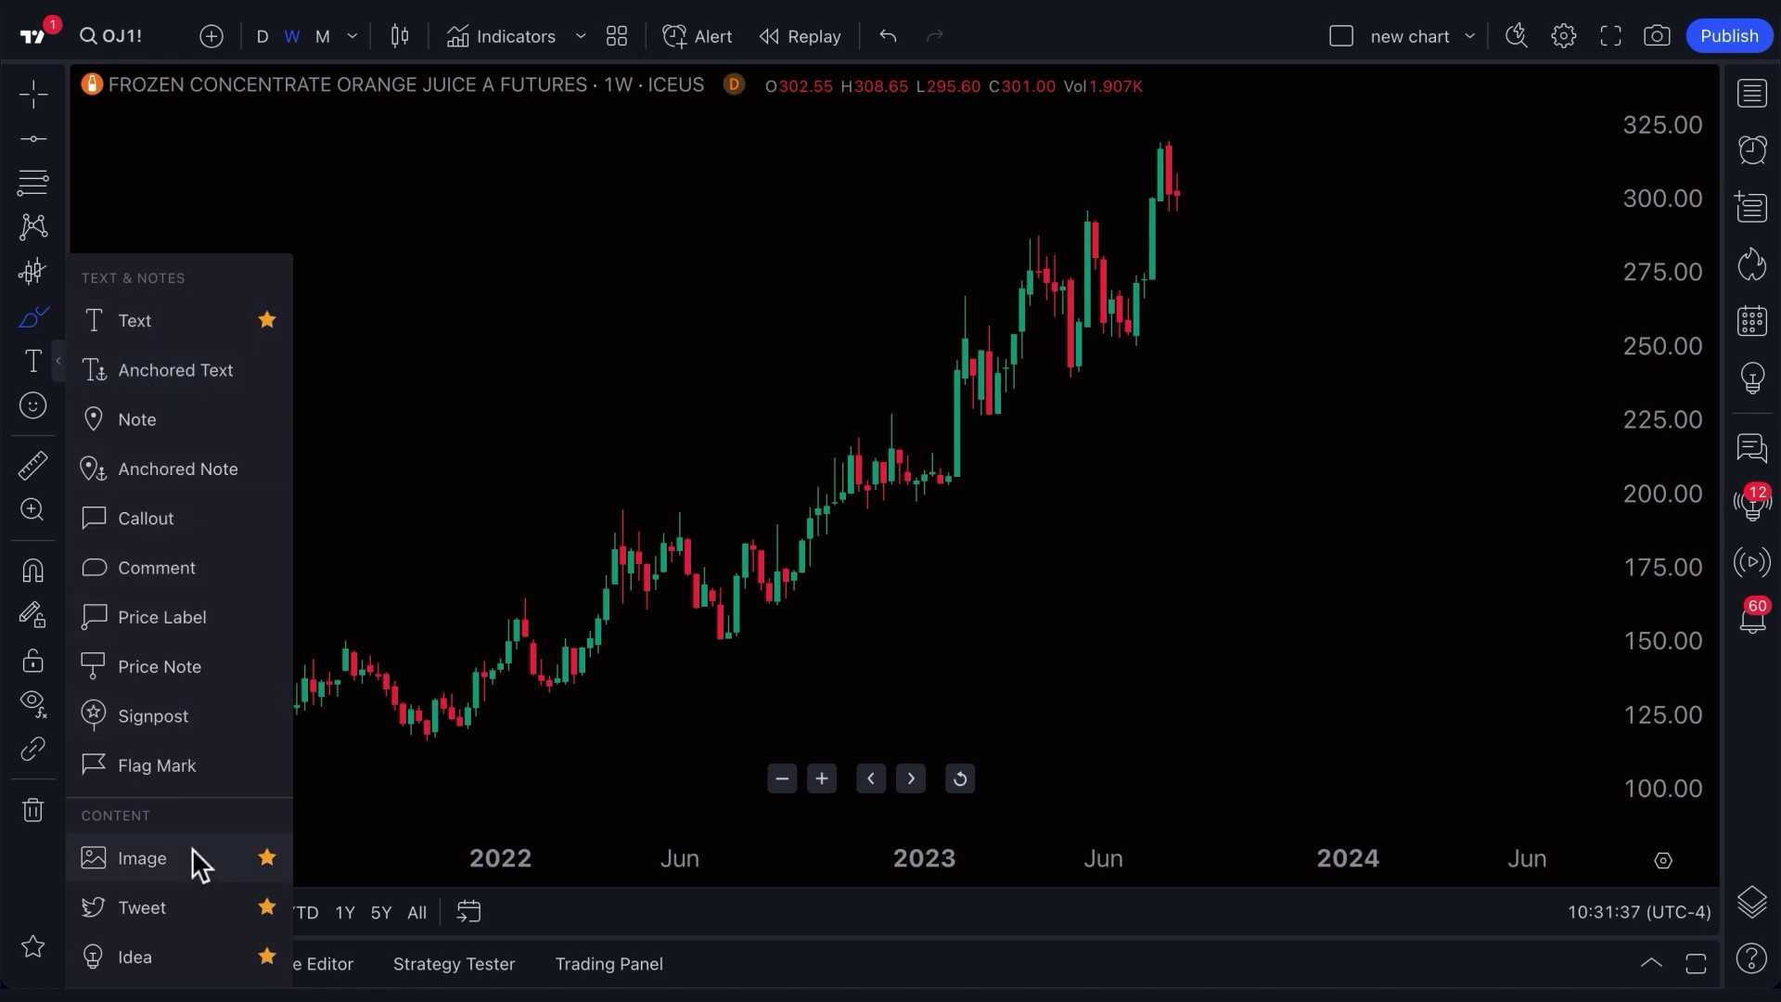
{"action": "left_click", "coordinate": [60, 365]}
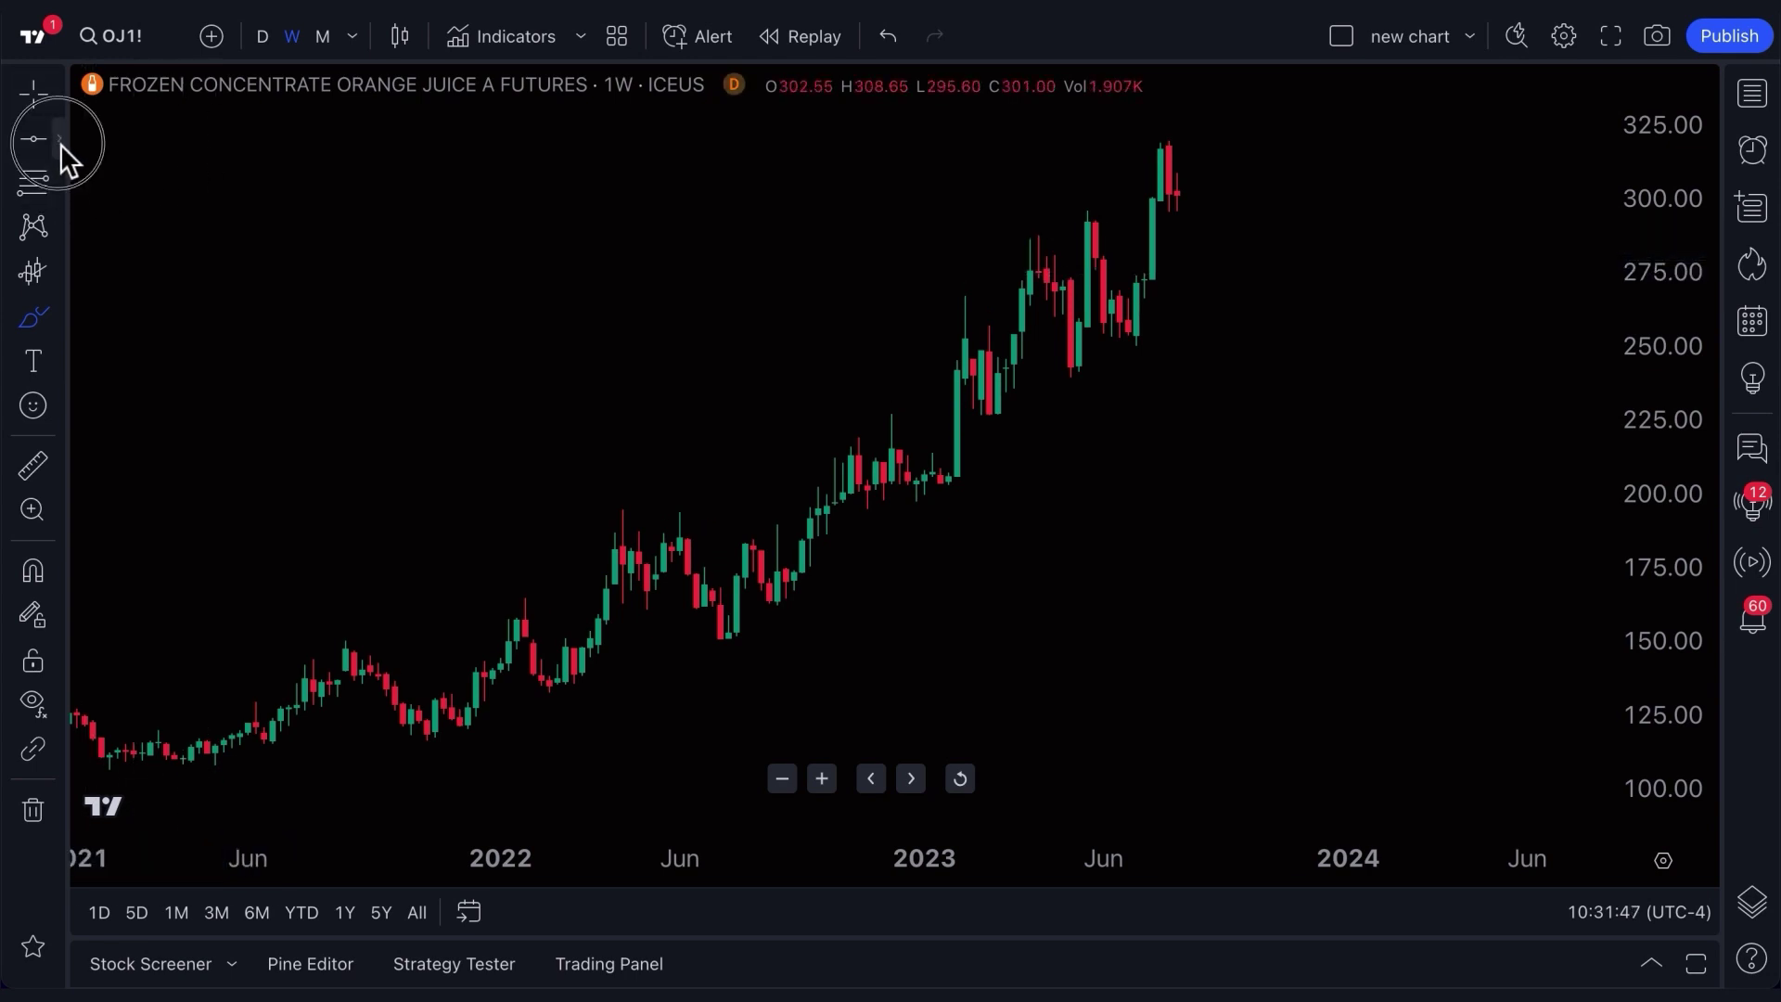
{"action": "left_click", "coordinate": [59, 143]}
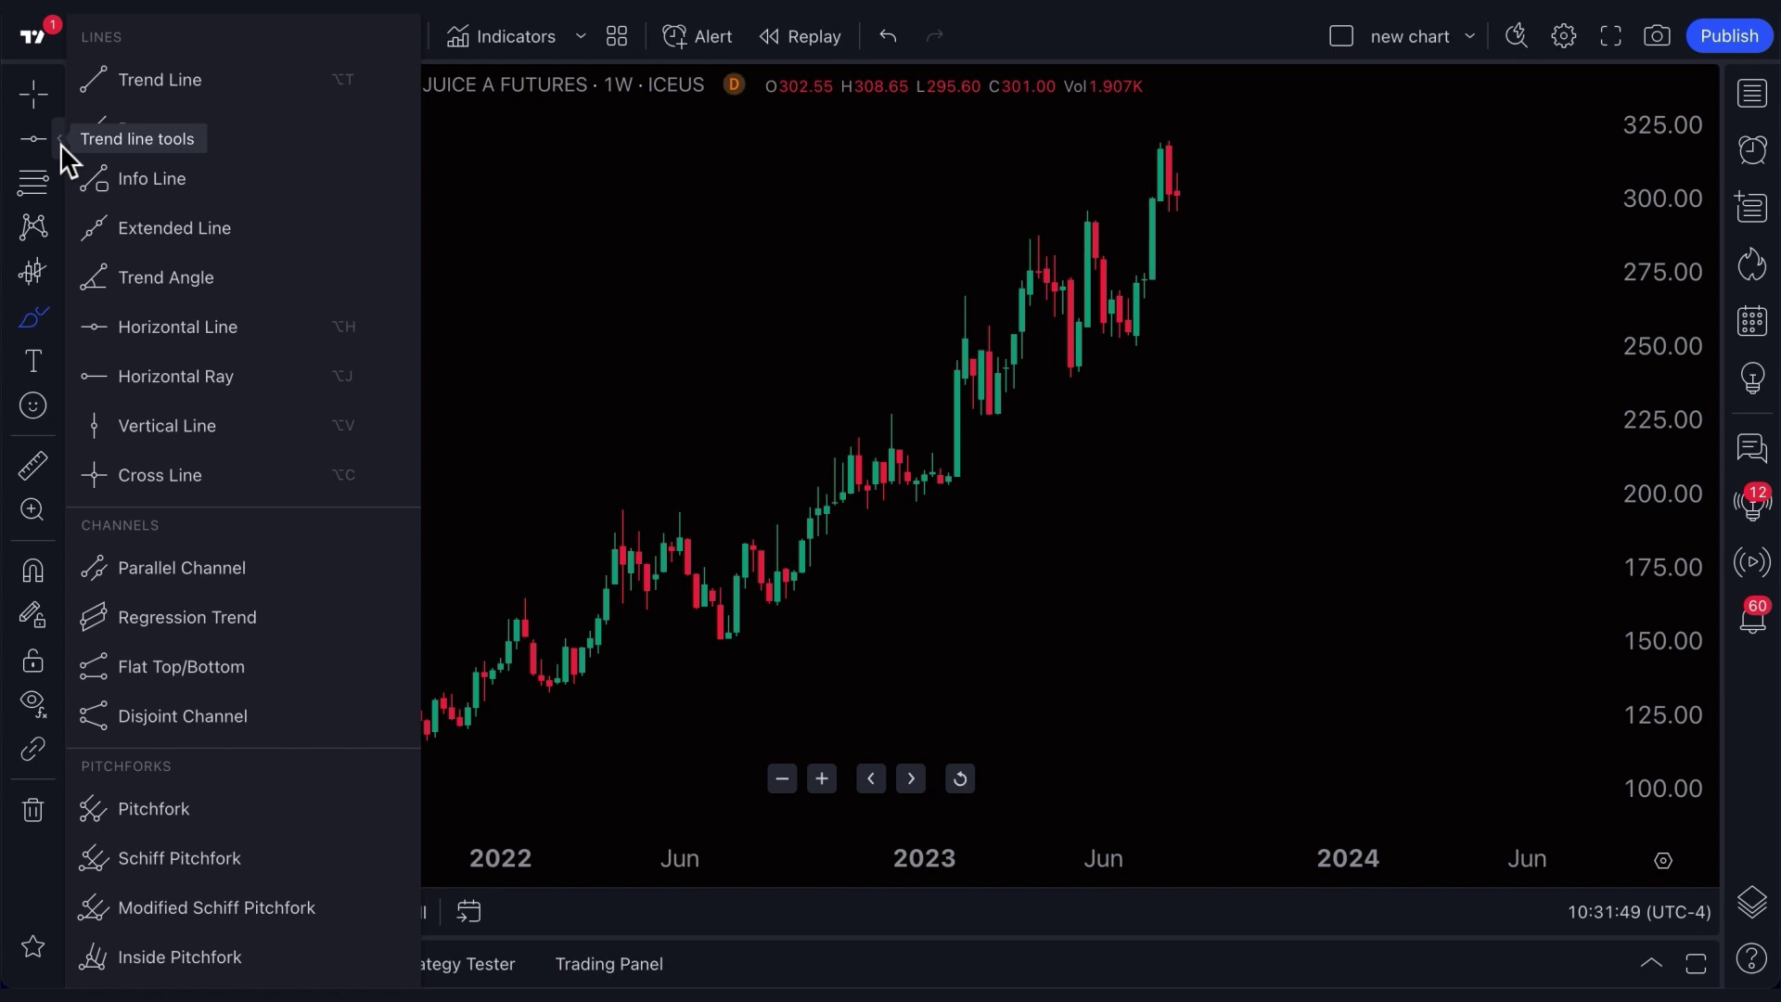
{"action": "left_click", "coordinate": [167, 92]}
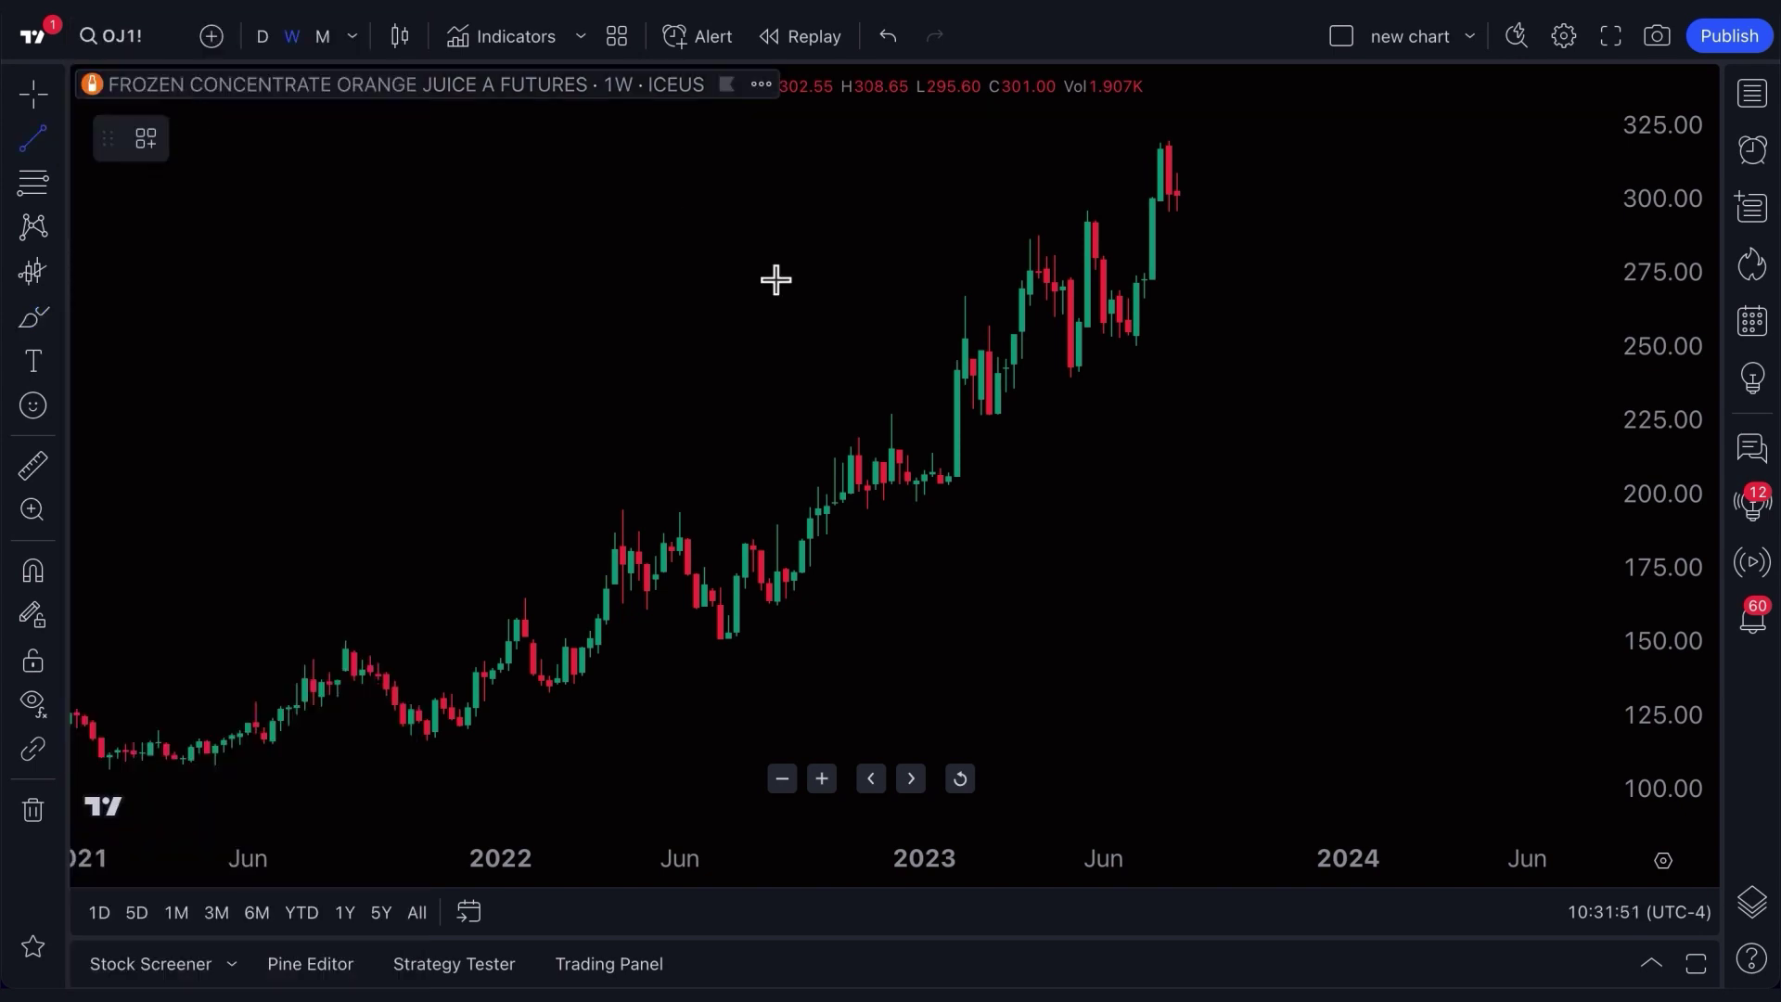
{"action": "left_click", "coordinate": [941, 519]}
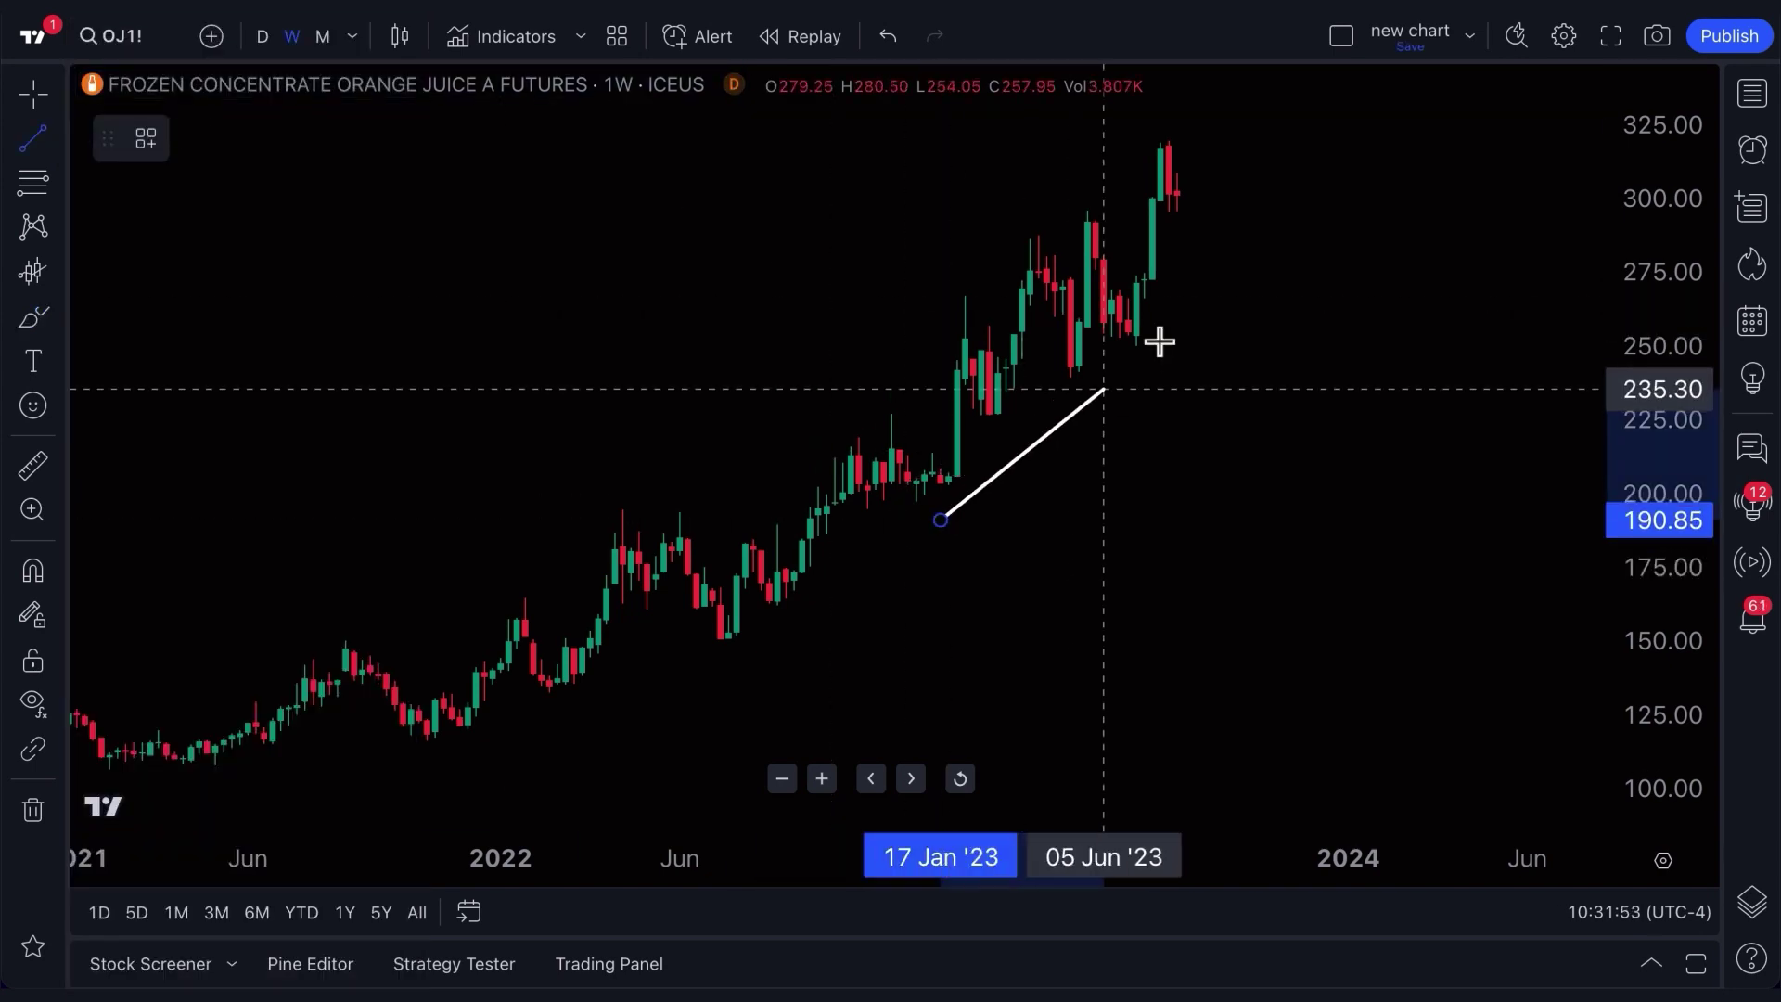
{"action": "left_click", "coordinate": [1251, 219]}
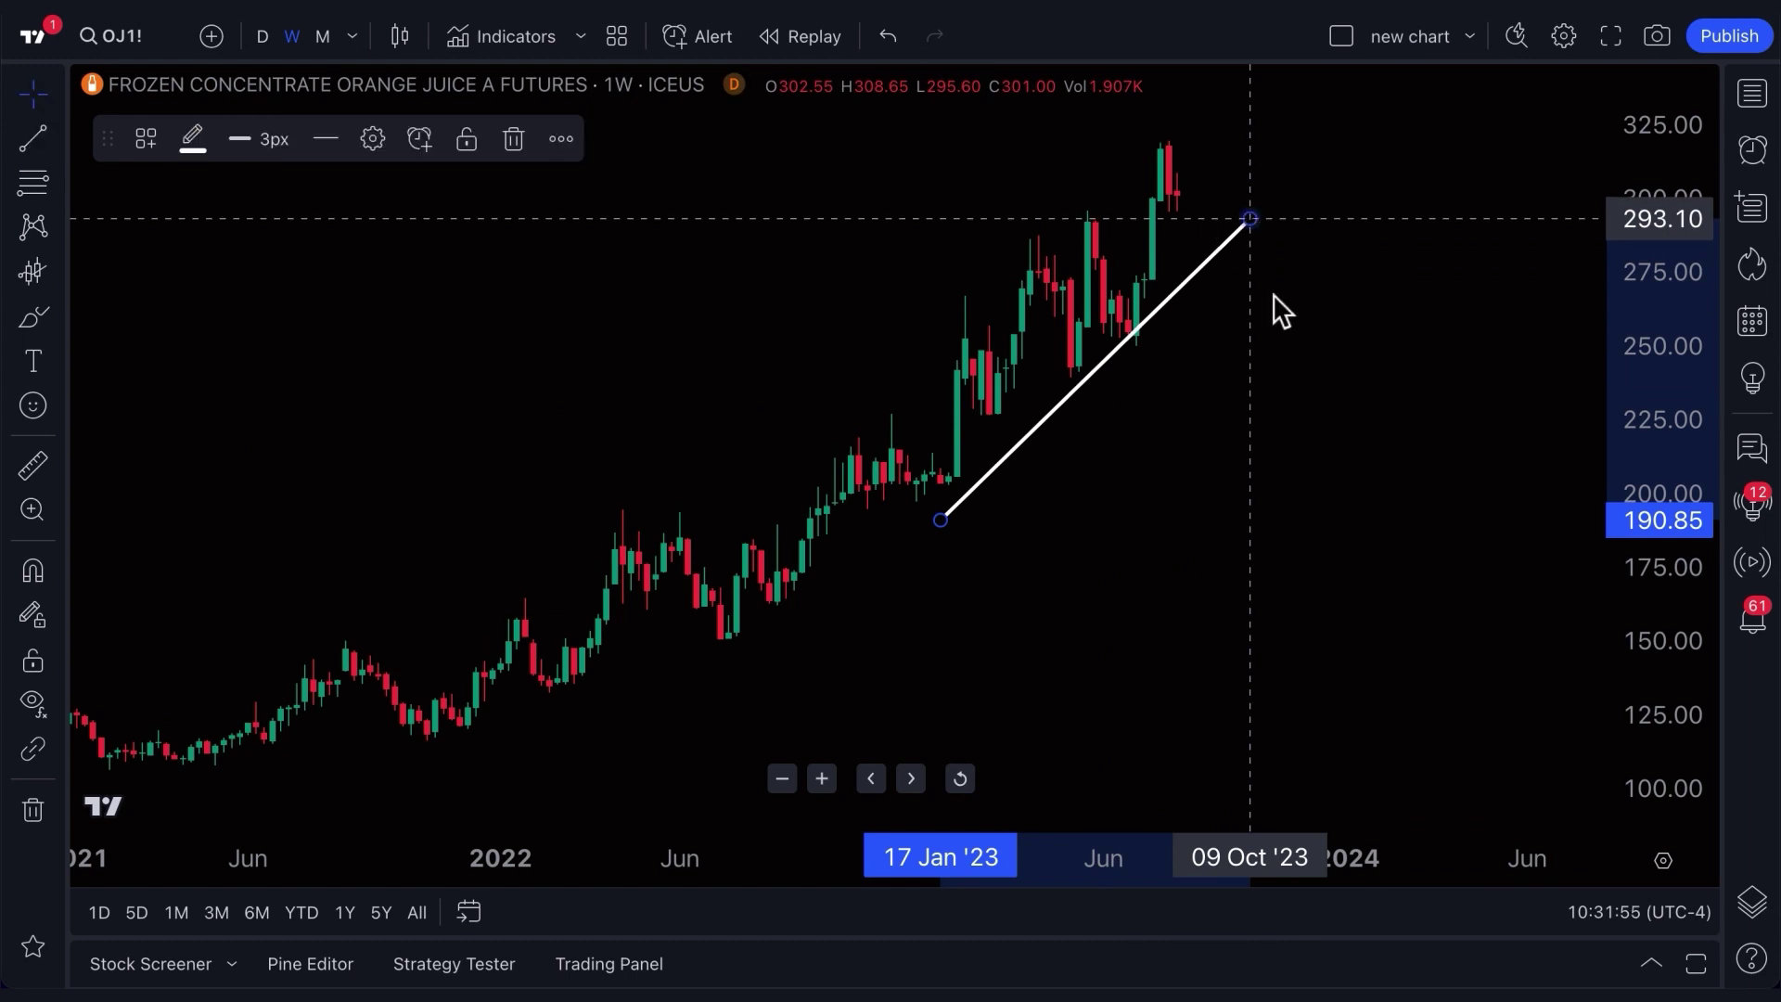
{"action": "left_click", "coordinate": [1290, 383]}
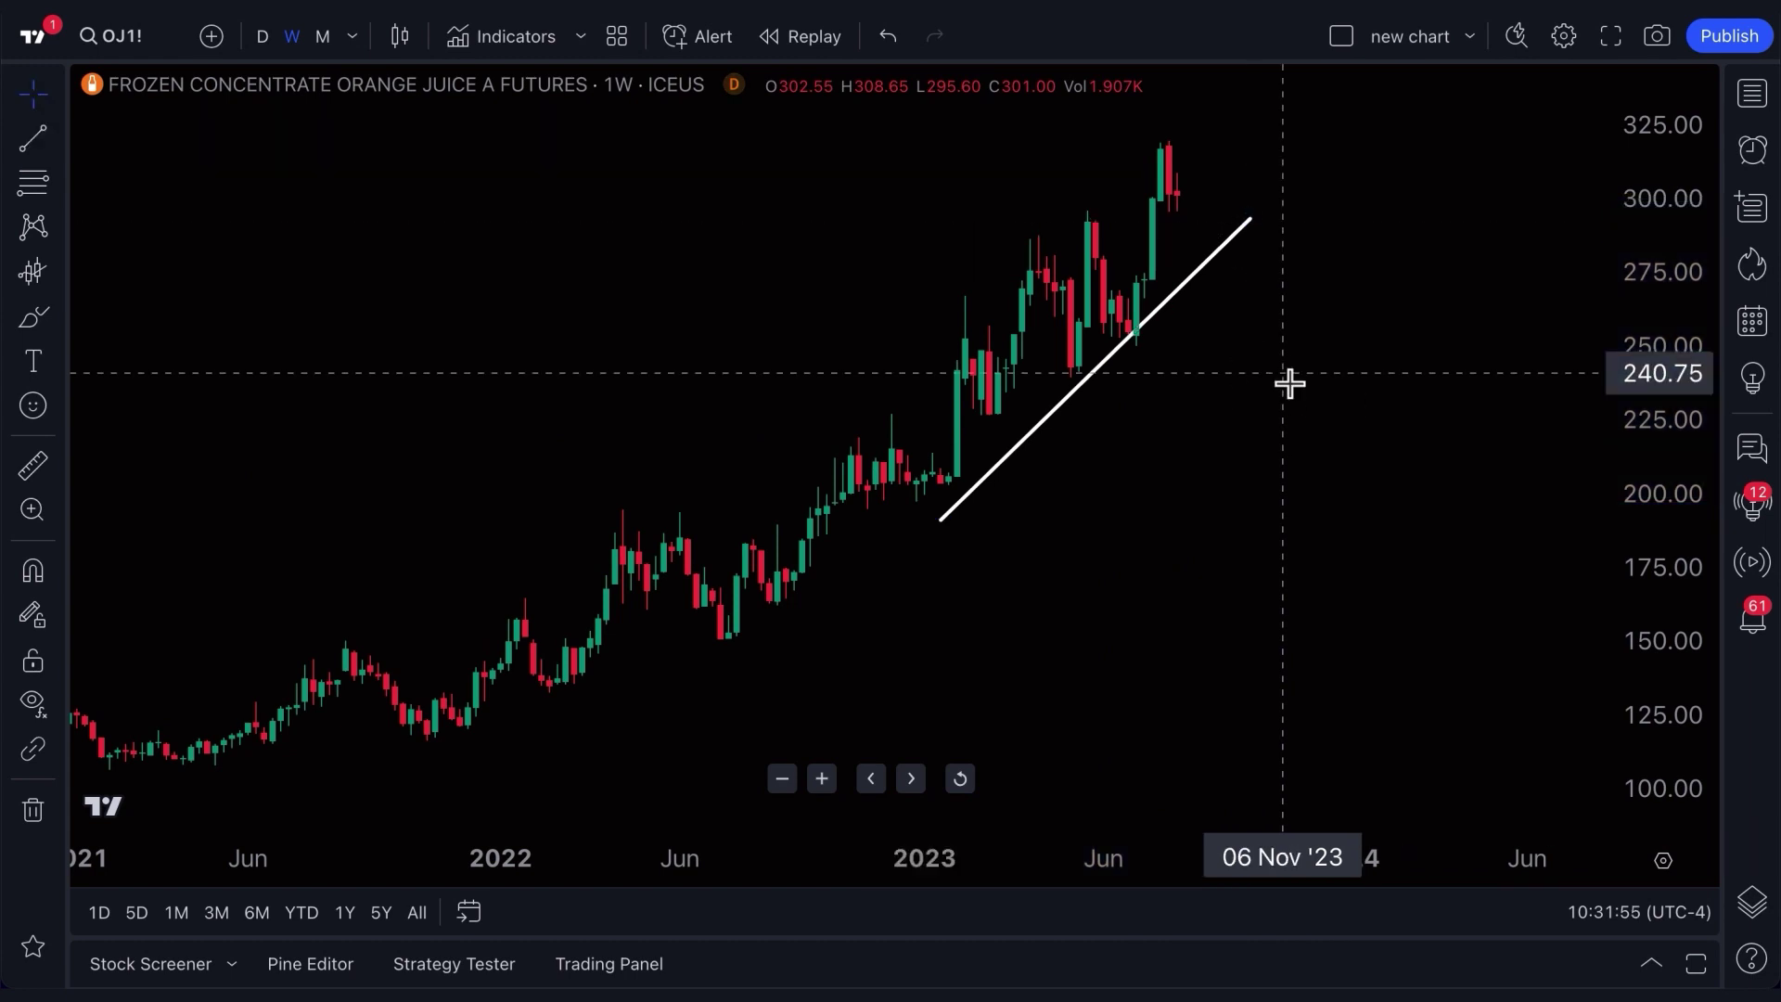
{"action": "left_click", "coordinate": [1197, 293]}
{"action": "key", "text": "Delete"}
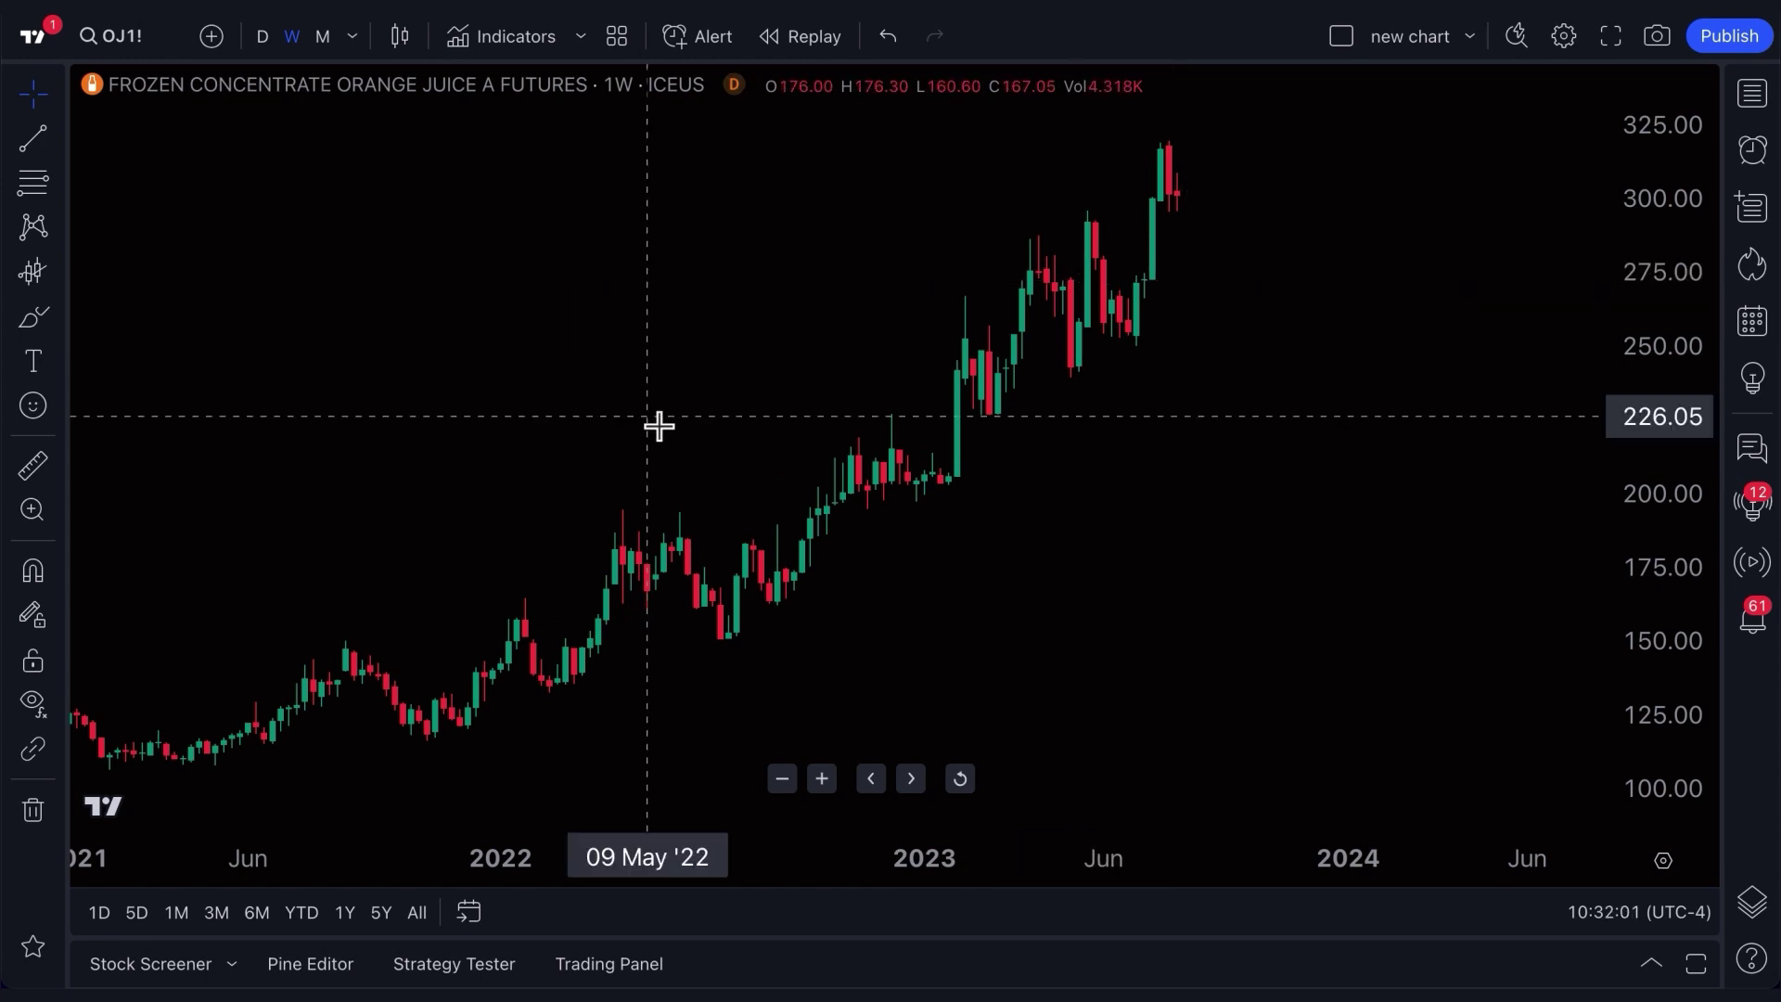
{"action": "scroll", "coordinate": [659, 425], "scroll_direction": "up", "scroll_amount": 2}
{"action": "scroll", "coordinate": [659, 425], "scroll_direction": "up", "scroll_amount": 1}
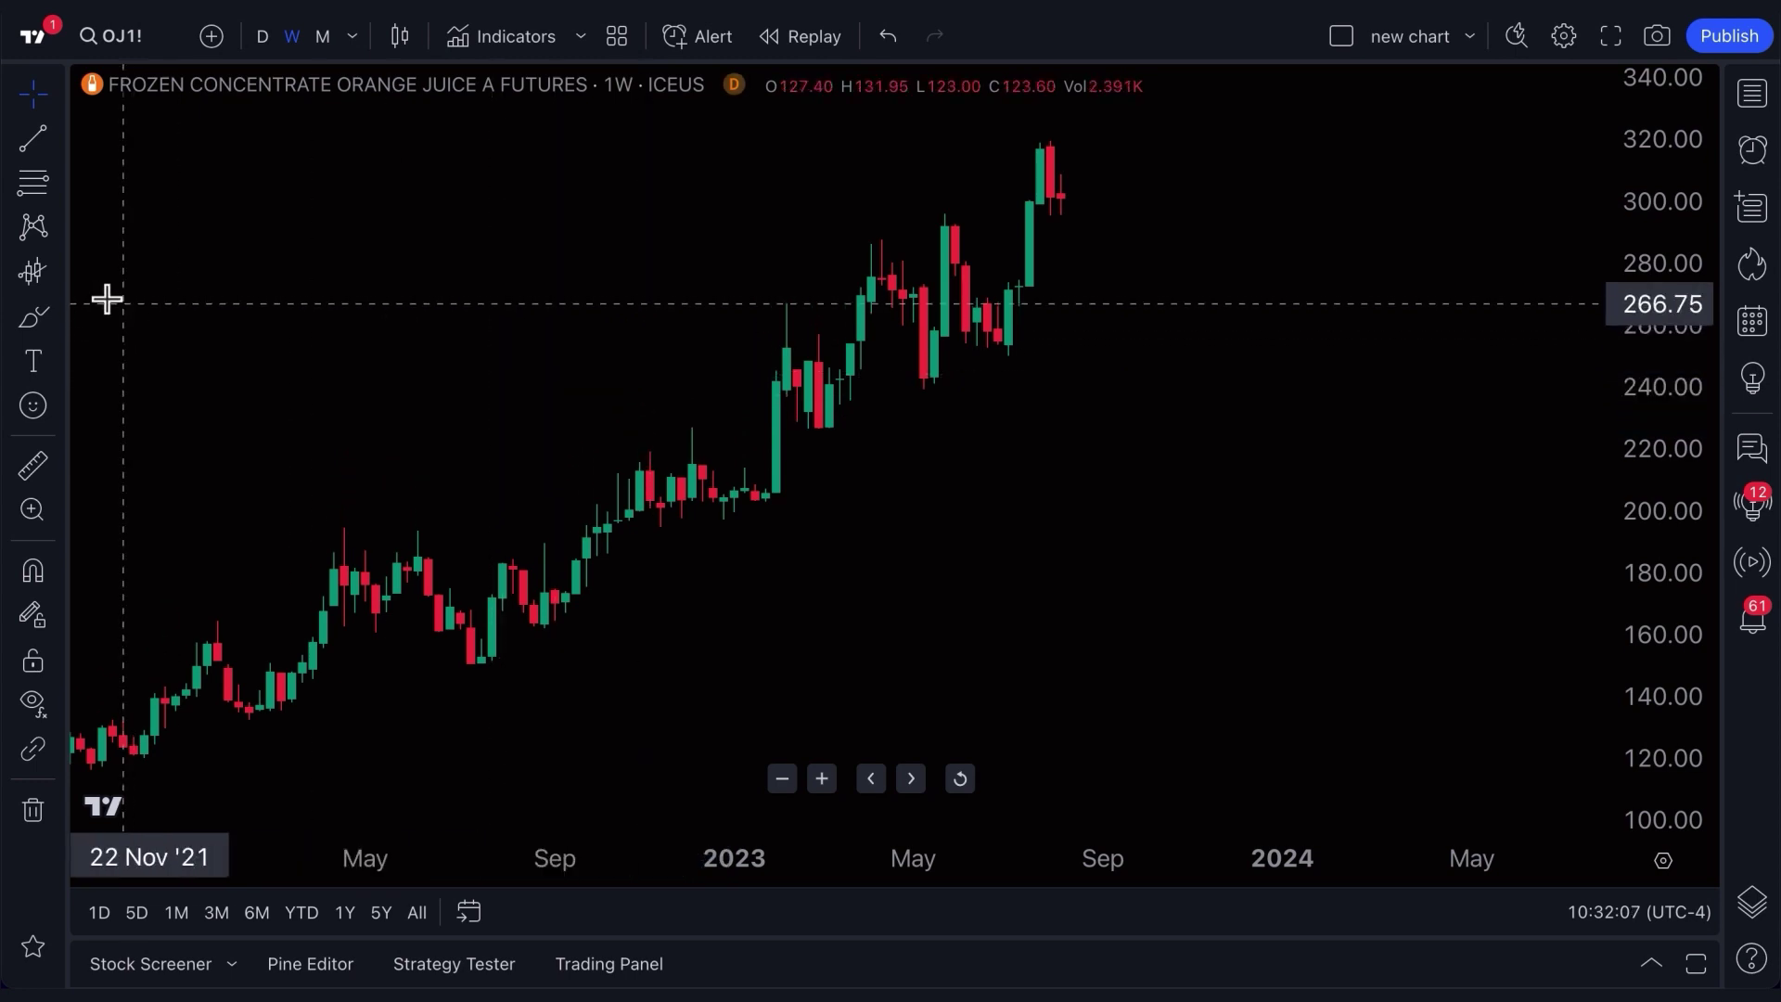
Place an Anchored VWAP with bands anchored at the 07 Feb '22 low.
{"action": "left_click", "coordinate": [58, 276]}
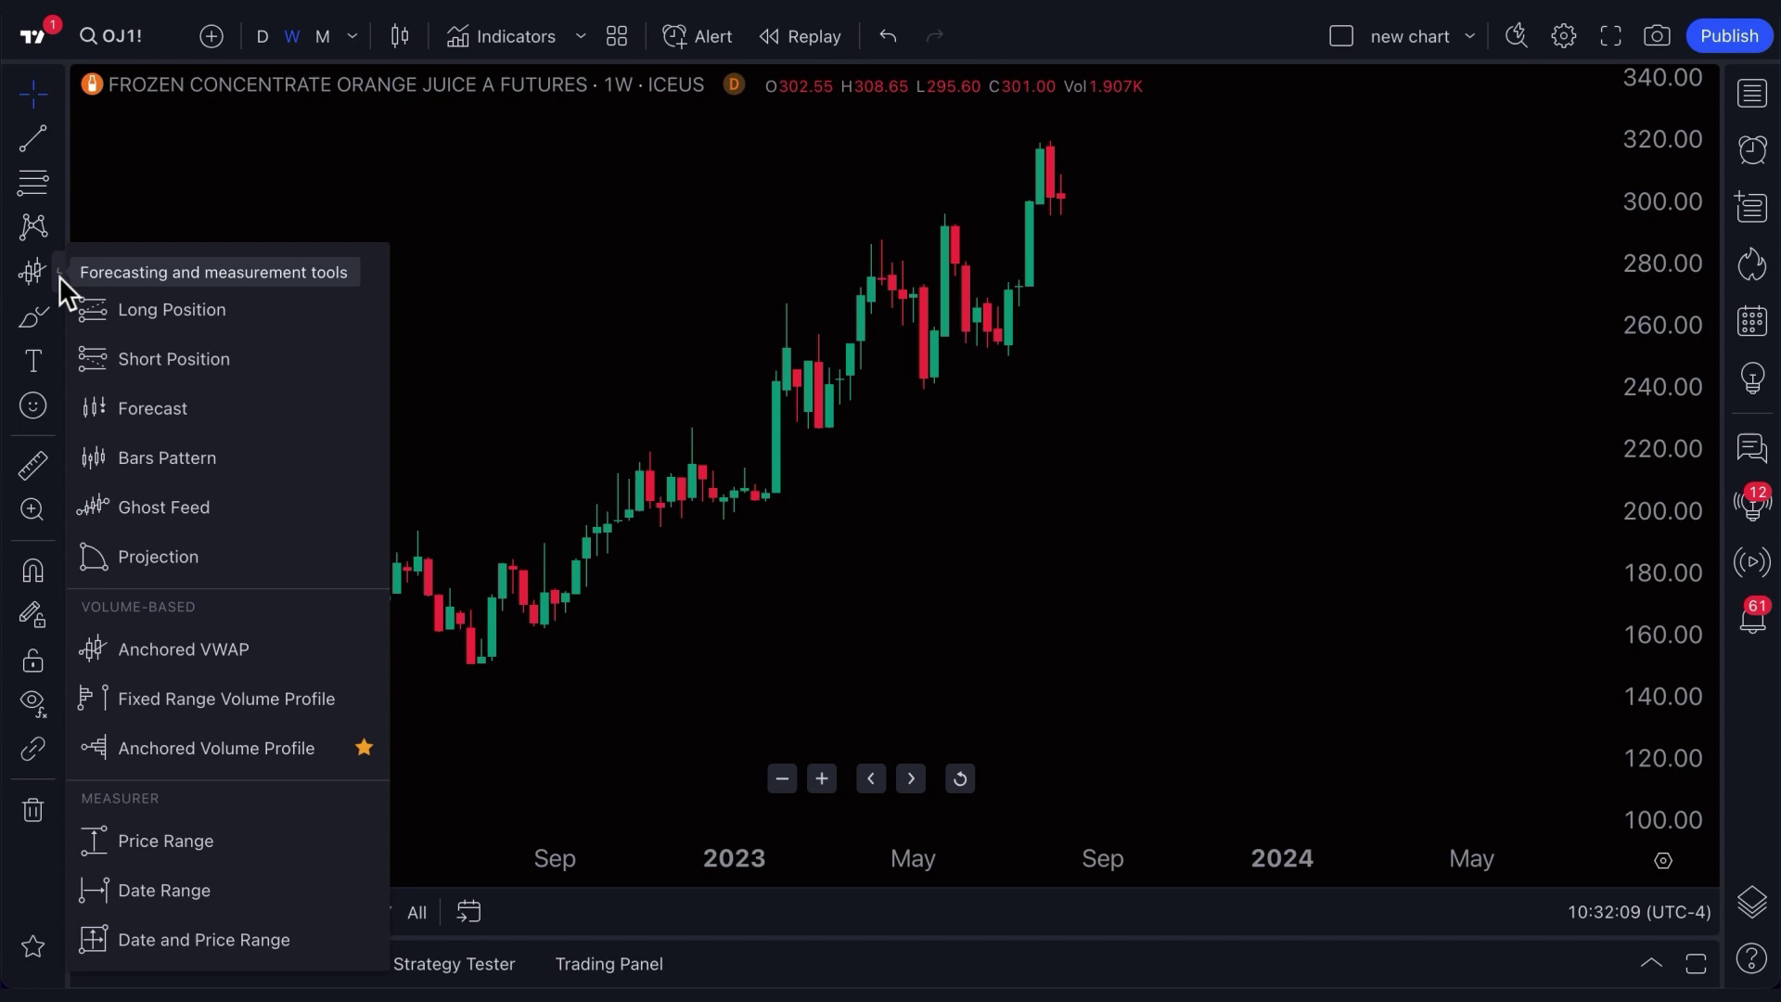
{"action": "left_click", "coordinate": [192, 650]}
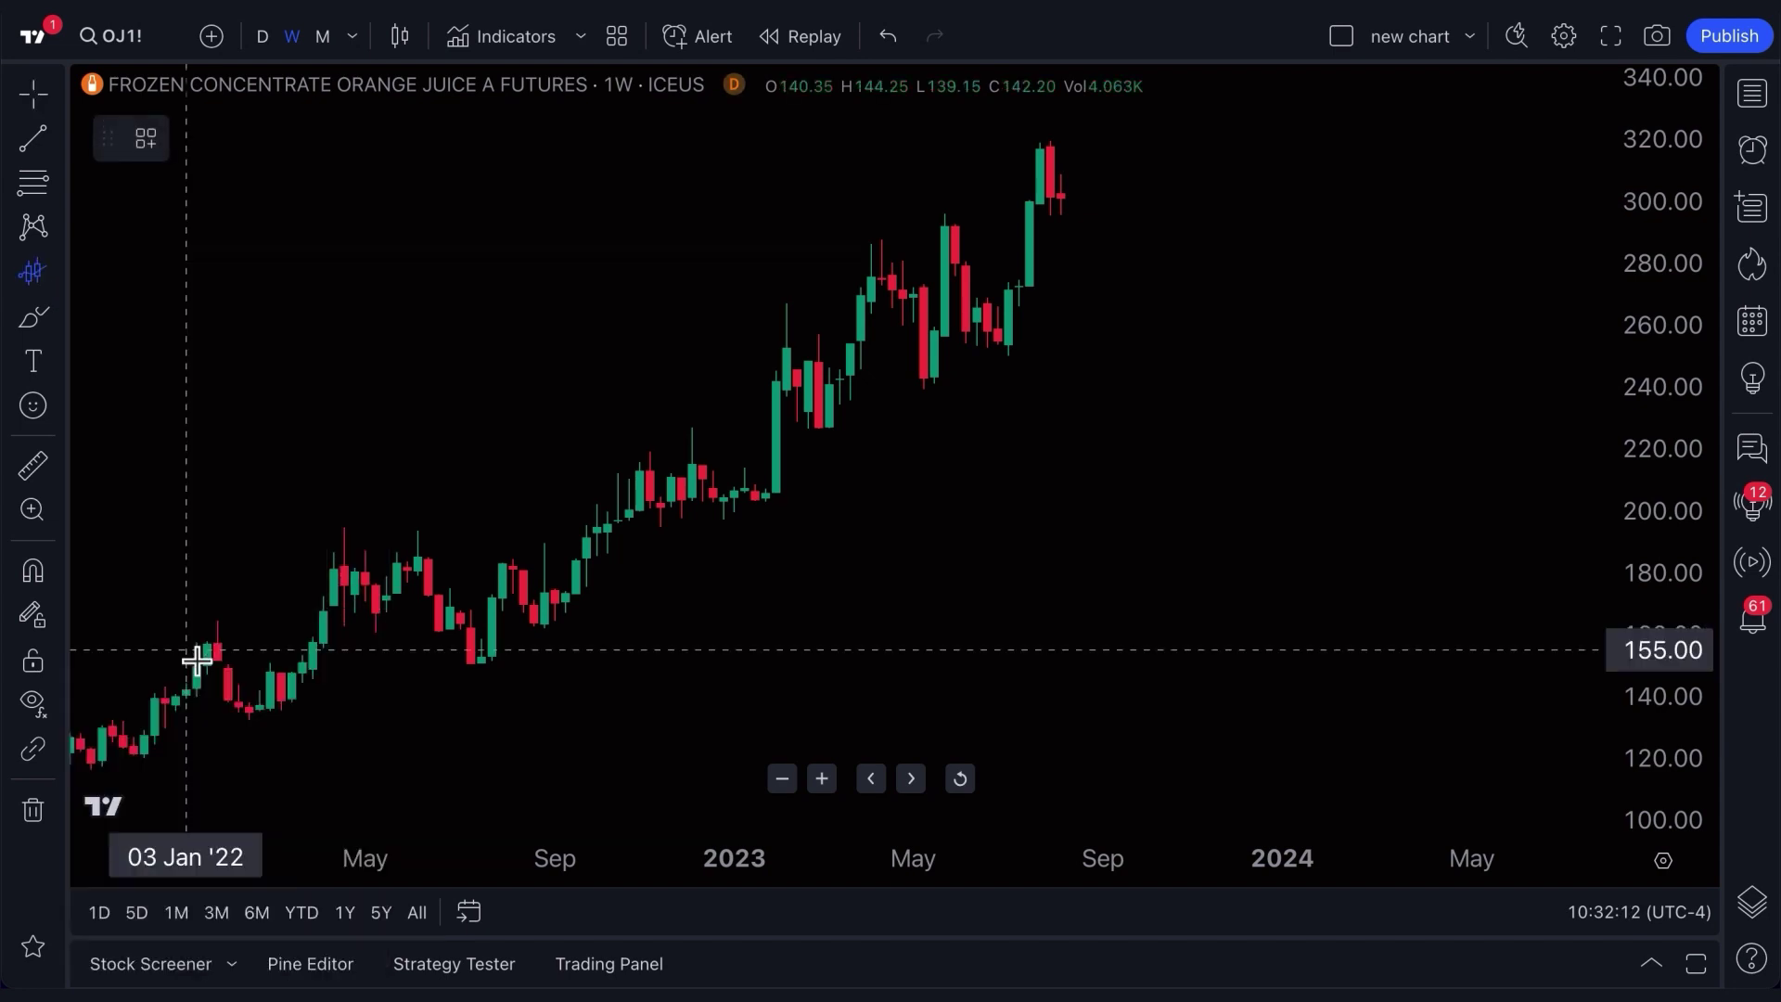
{"action": "left_click", "coordinate": [239, 710]}
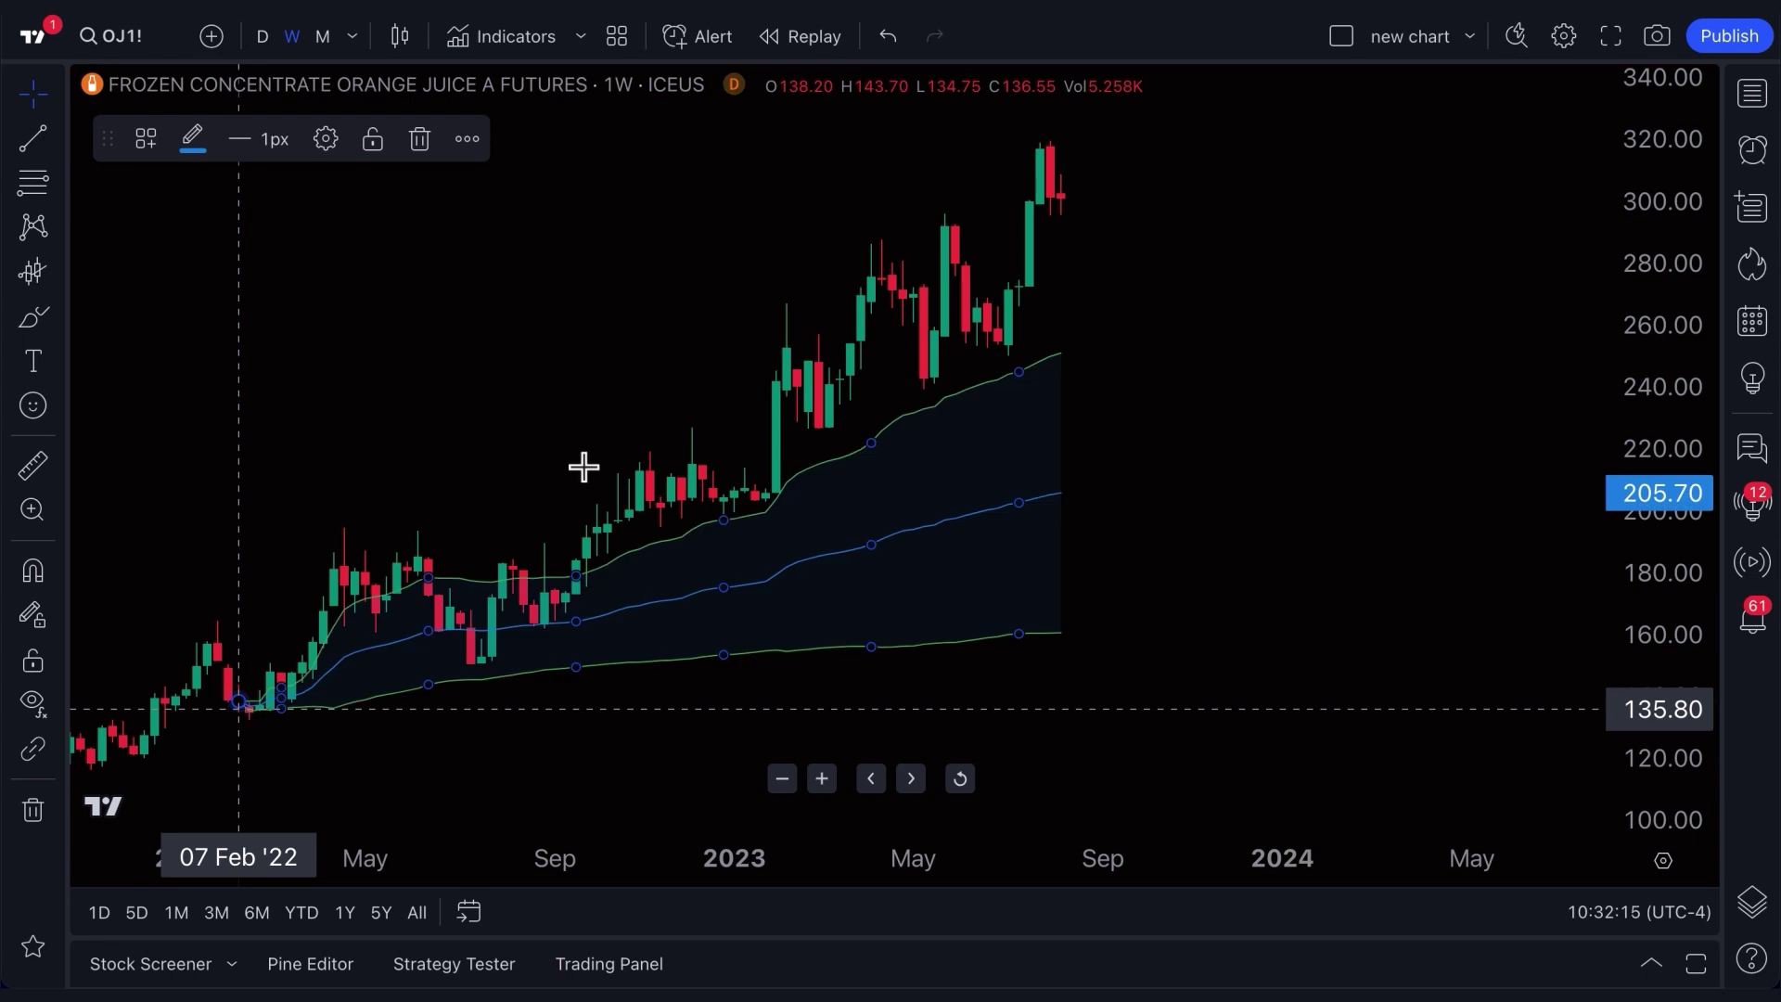
{"action": "left_click", "coordinate": [501, 454]}
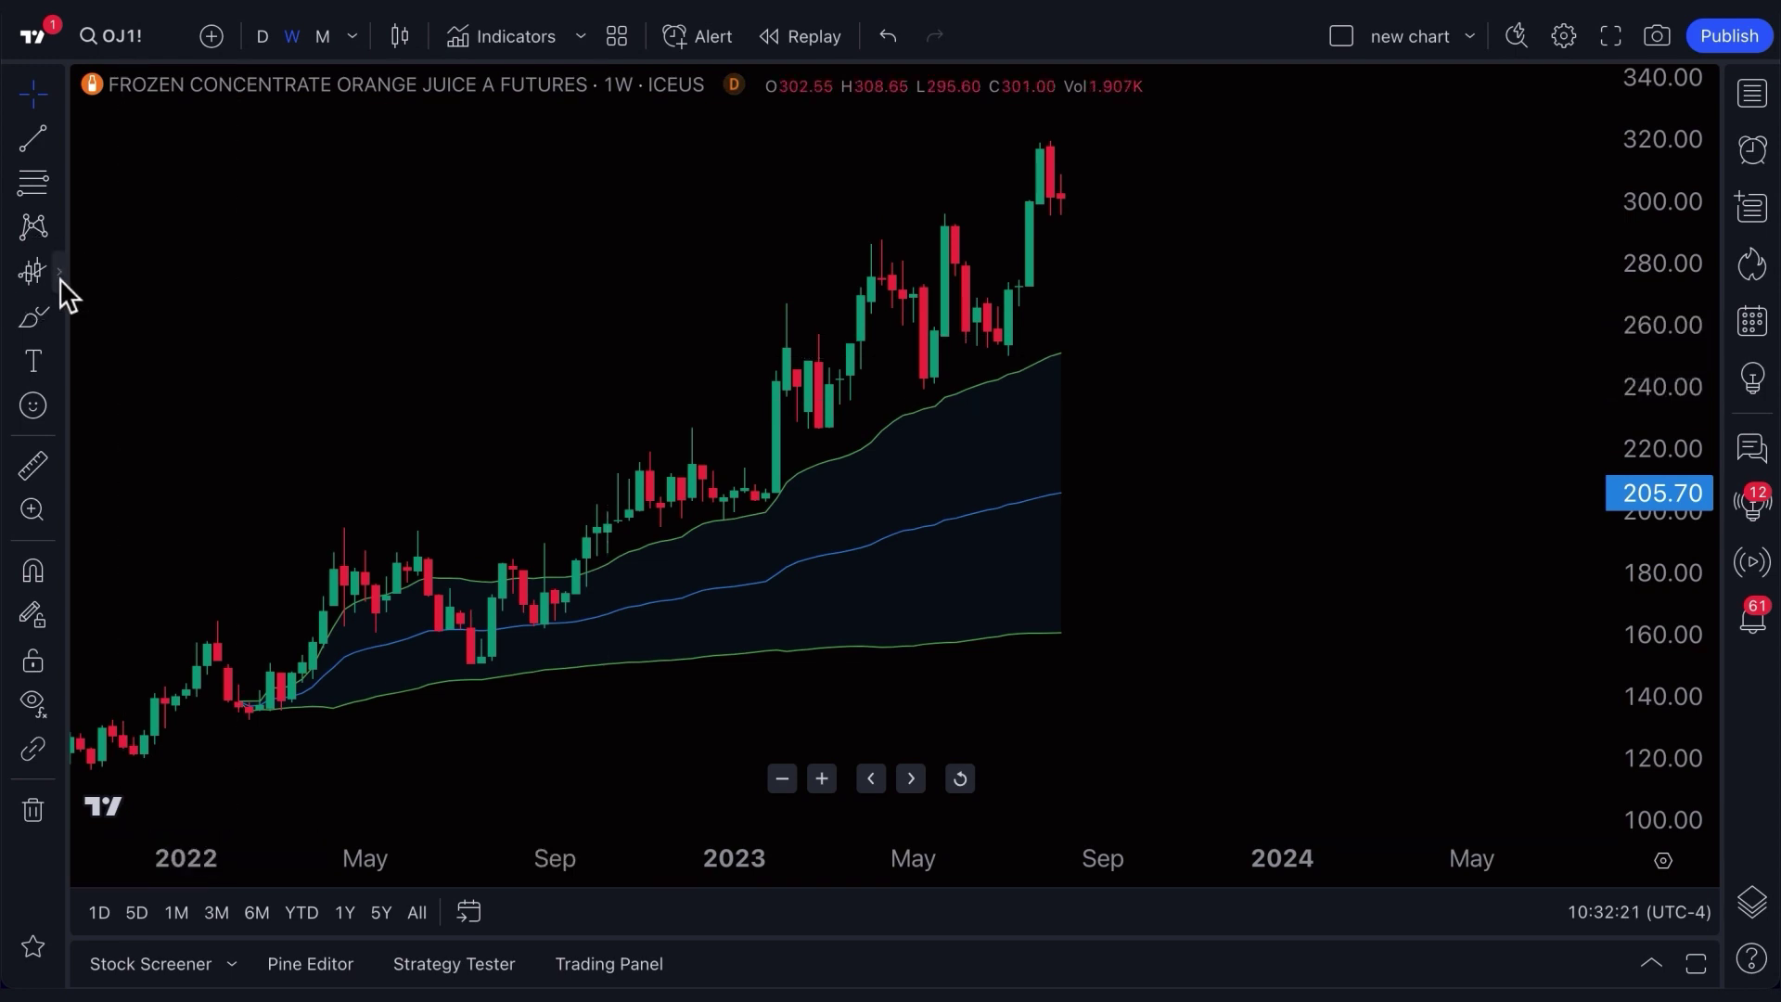
{"action": "left_click", "coordinate": [59, 278]}
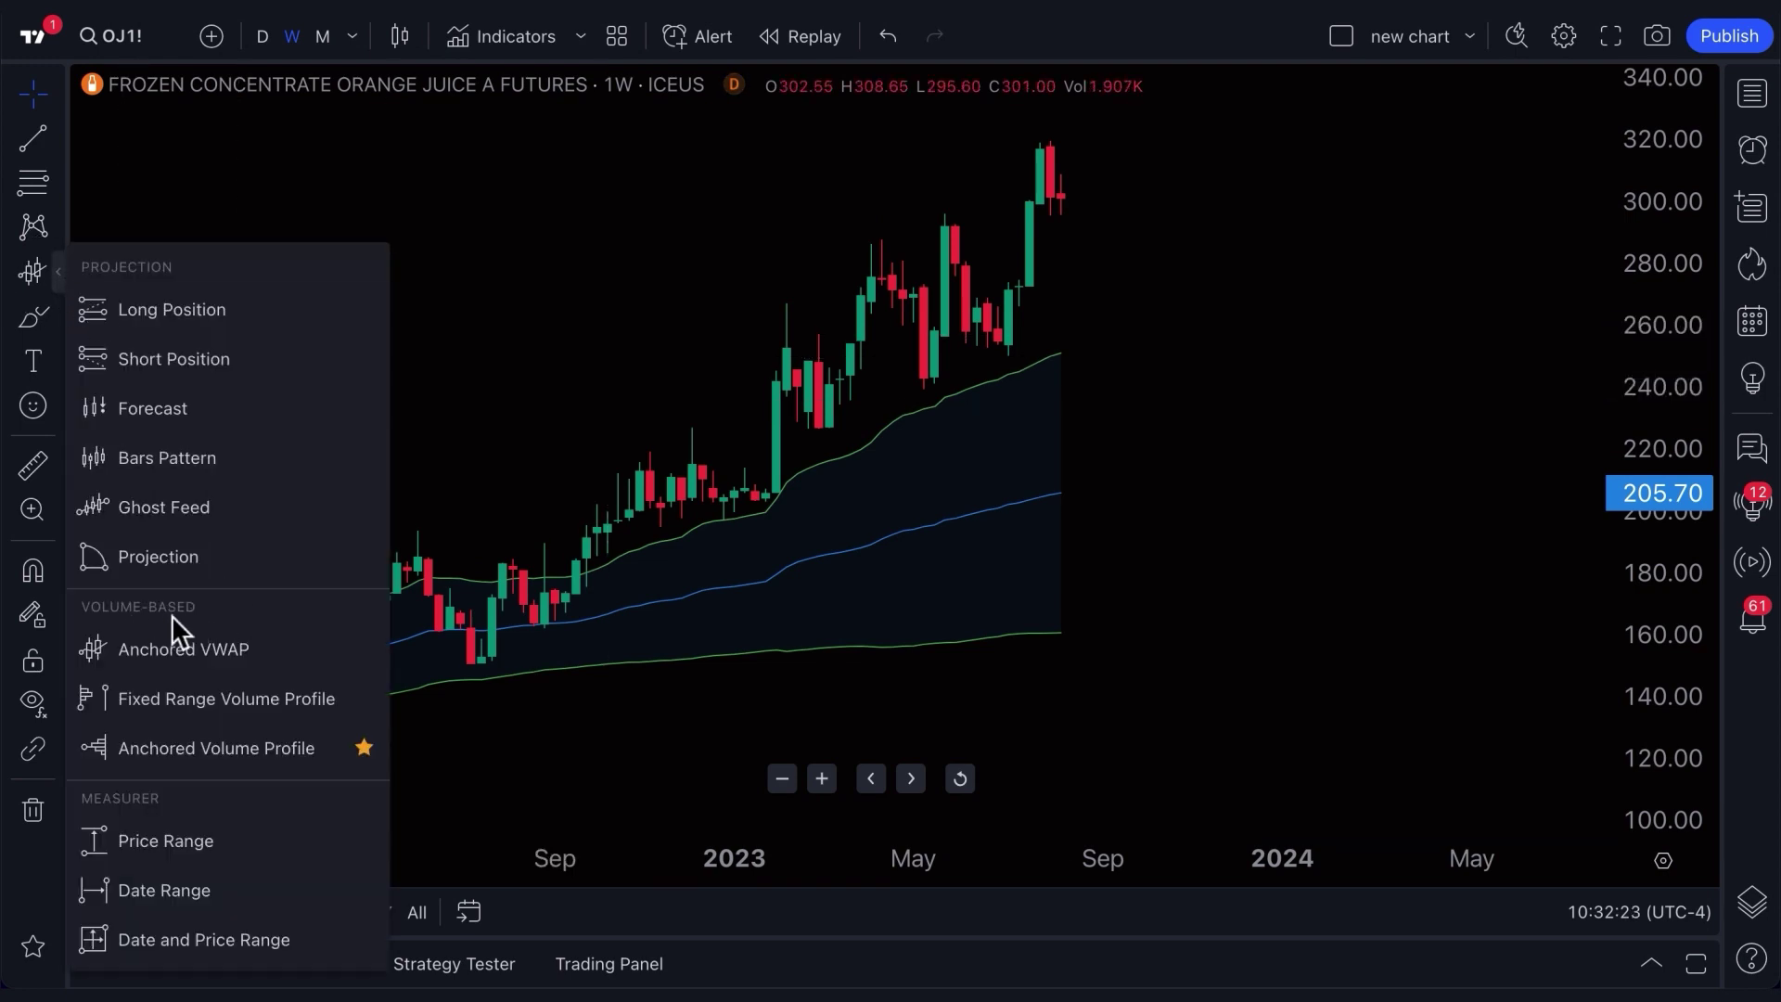
{"action": "left_click", "coordinate": [59, 276]}
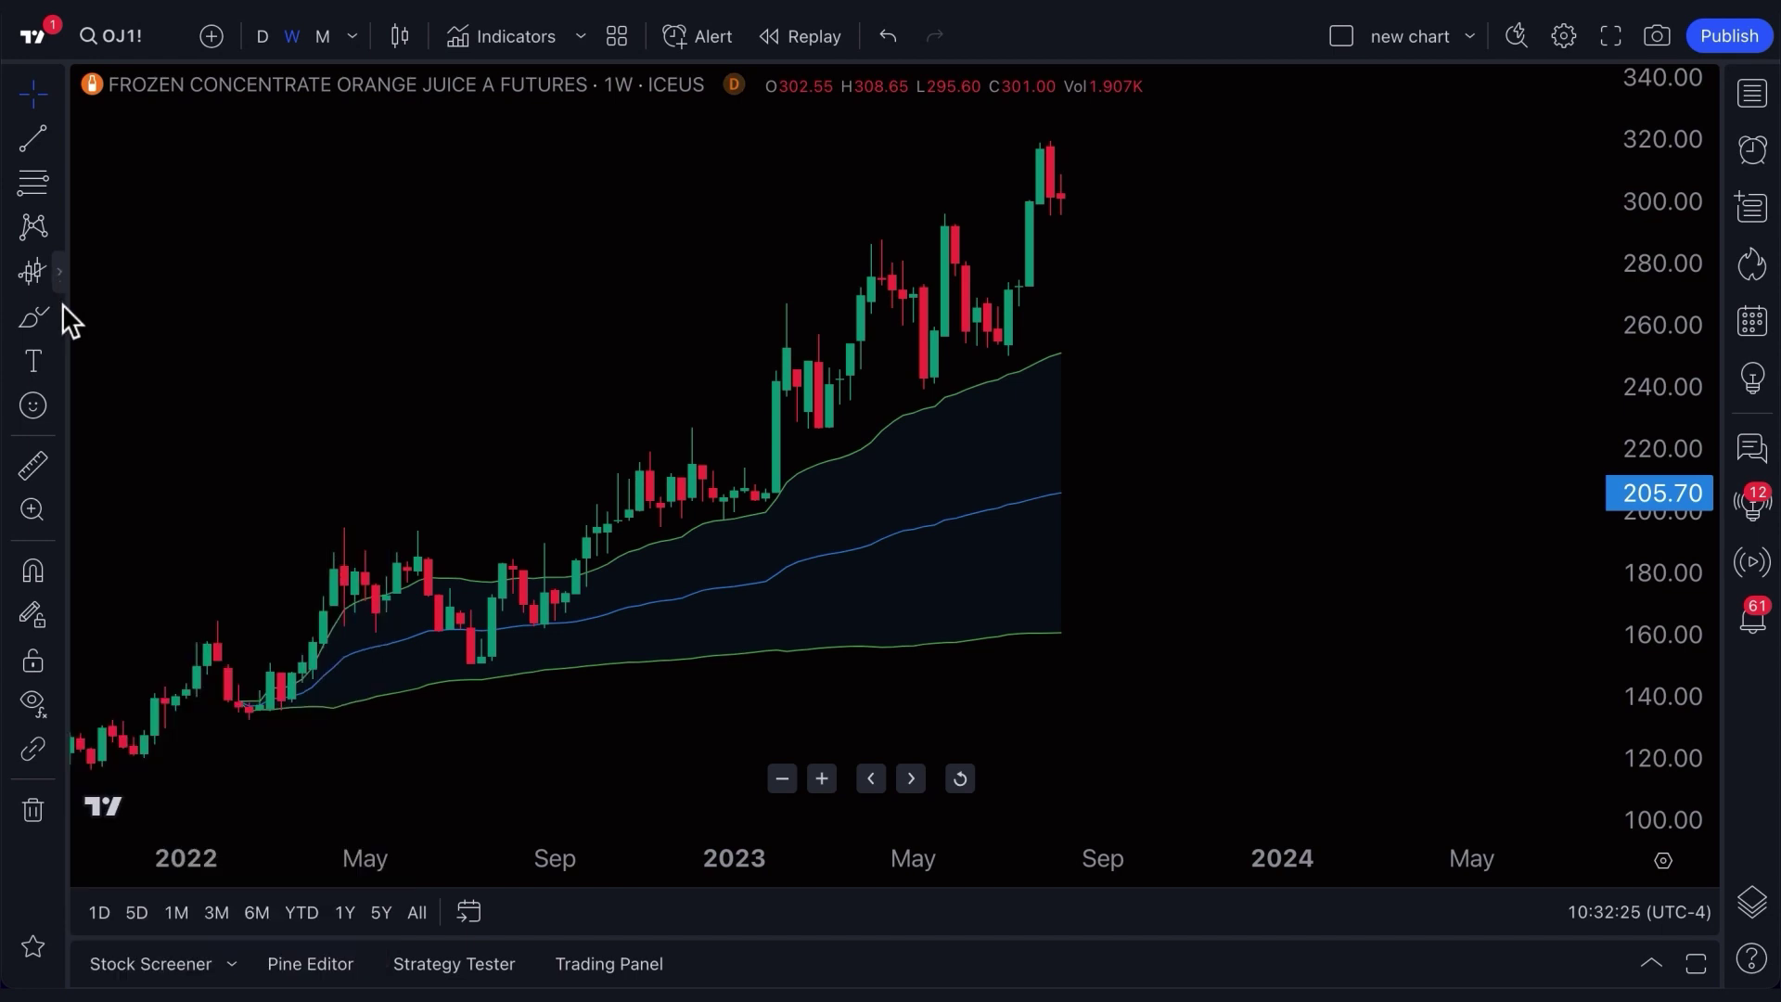
Draw a brush circle around the latest peak candles and move its style toolbar aside.
{"action": "left_click", "coordinate": [59, 317]}
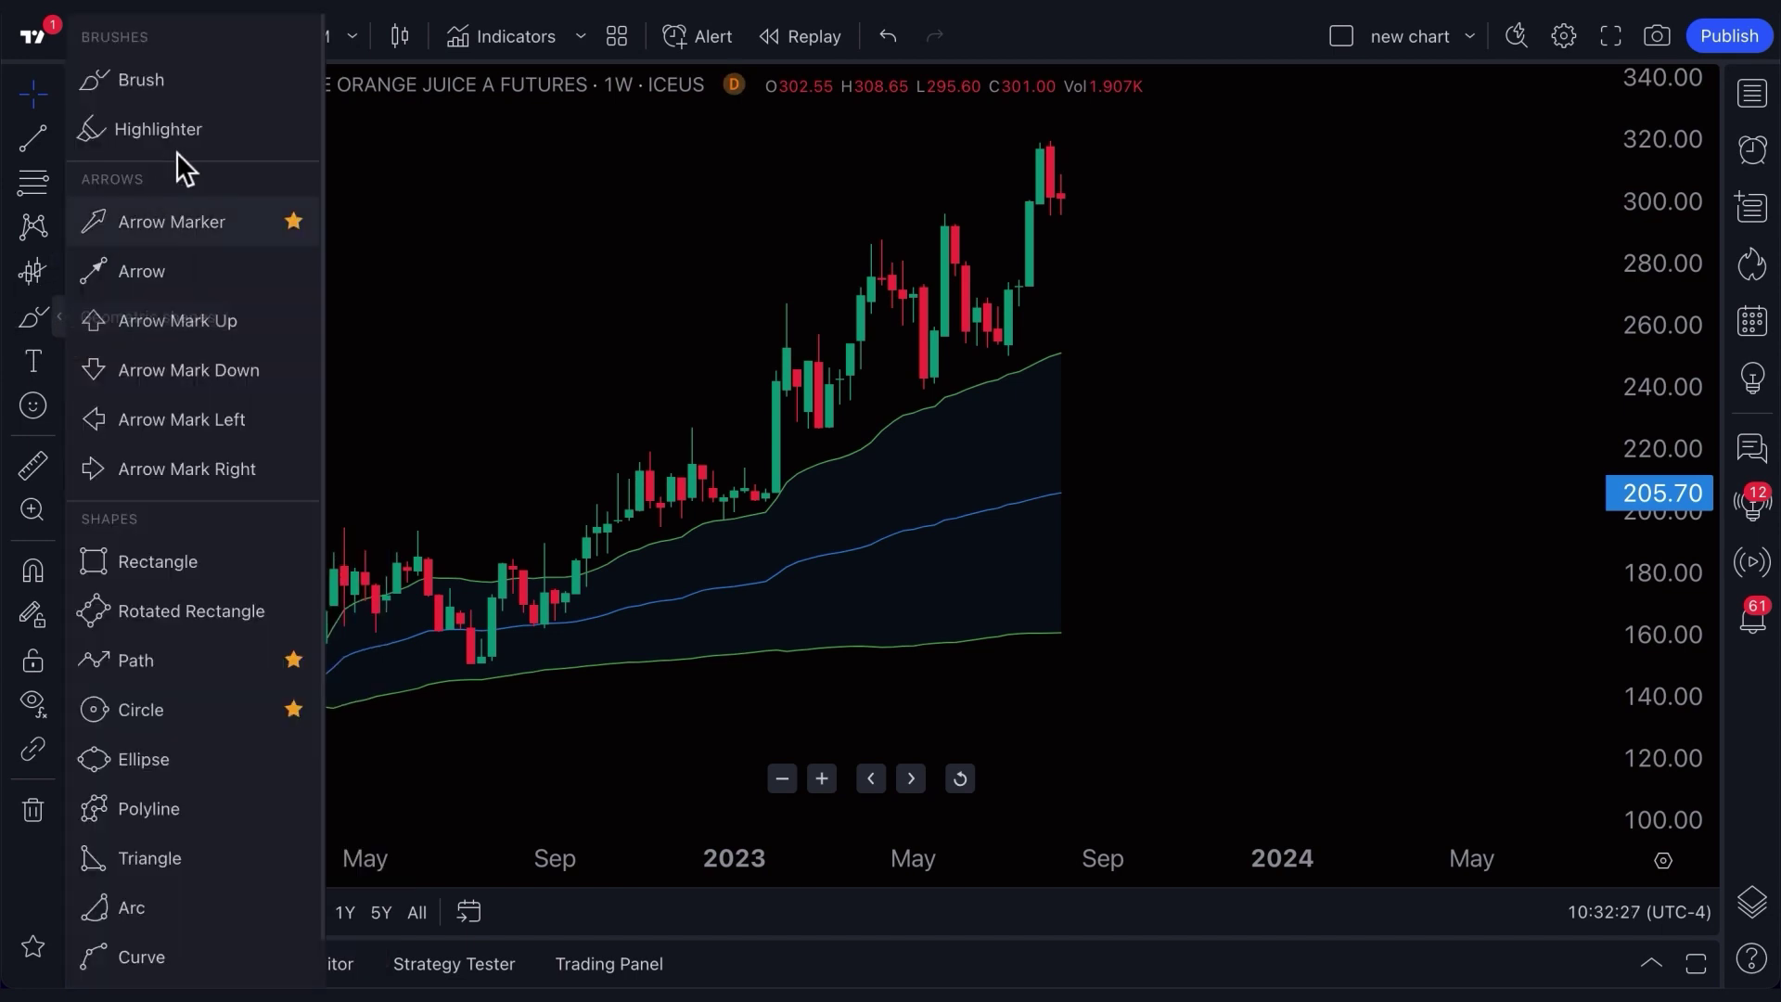
{"action": "left_click", "coordinate": [163, 80]}
{"action": "mouse_move", "coordinate": [1042, 234]}
{"action": "left_mouse_down"}
{"action": "mouse_move", "coordinate": [1089, 227]}
{"action": "mouse_move", "coordinate": [1101, 151]}
{"action": "mouse_move", "coordinate": [1069, 135]}
{"action": "left_mouse_up"}
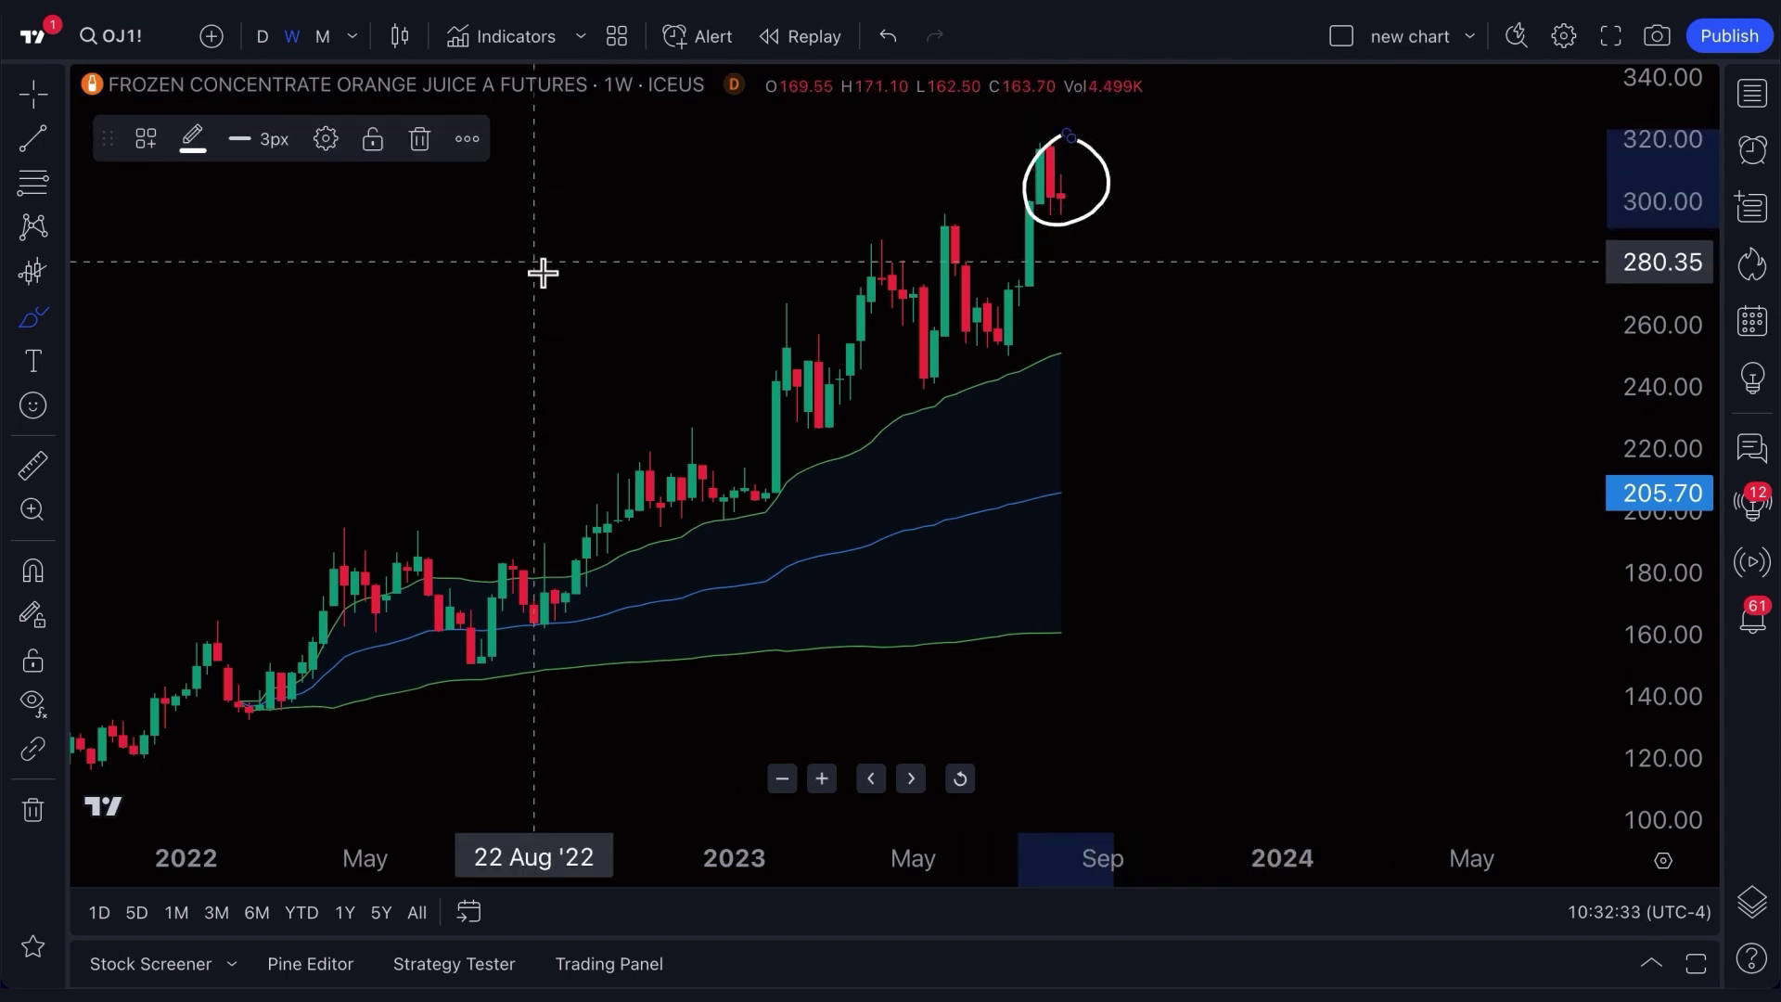
{"action": "left_click", "coordinate": [116, 153]}
{"action": "mouse_move", "coordinate": [118, 156]}
{"action": "left_mouse_down"}
{"action": "mouse_move", "coordinate": [139, 245]}
{"action": "mouse_move", "coordinate": [140, 159]}
{"action": "mouse_move", "coordinate": [153, 243]}
{"action": "mouse_move", "coordinate": [146, 173]}
{"action": "left_mouse_up"}
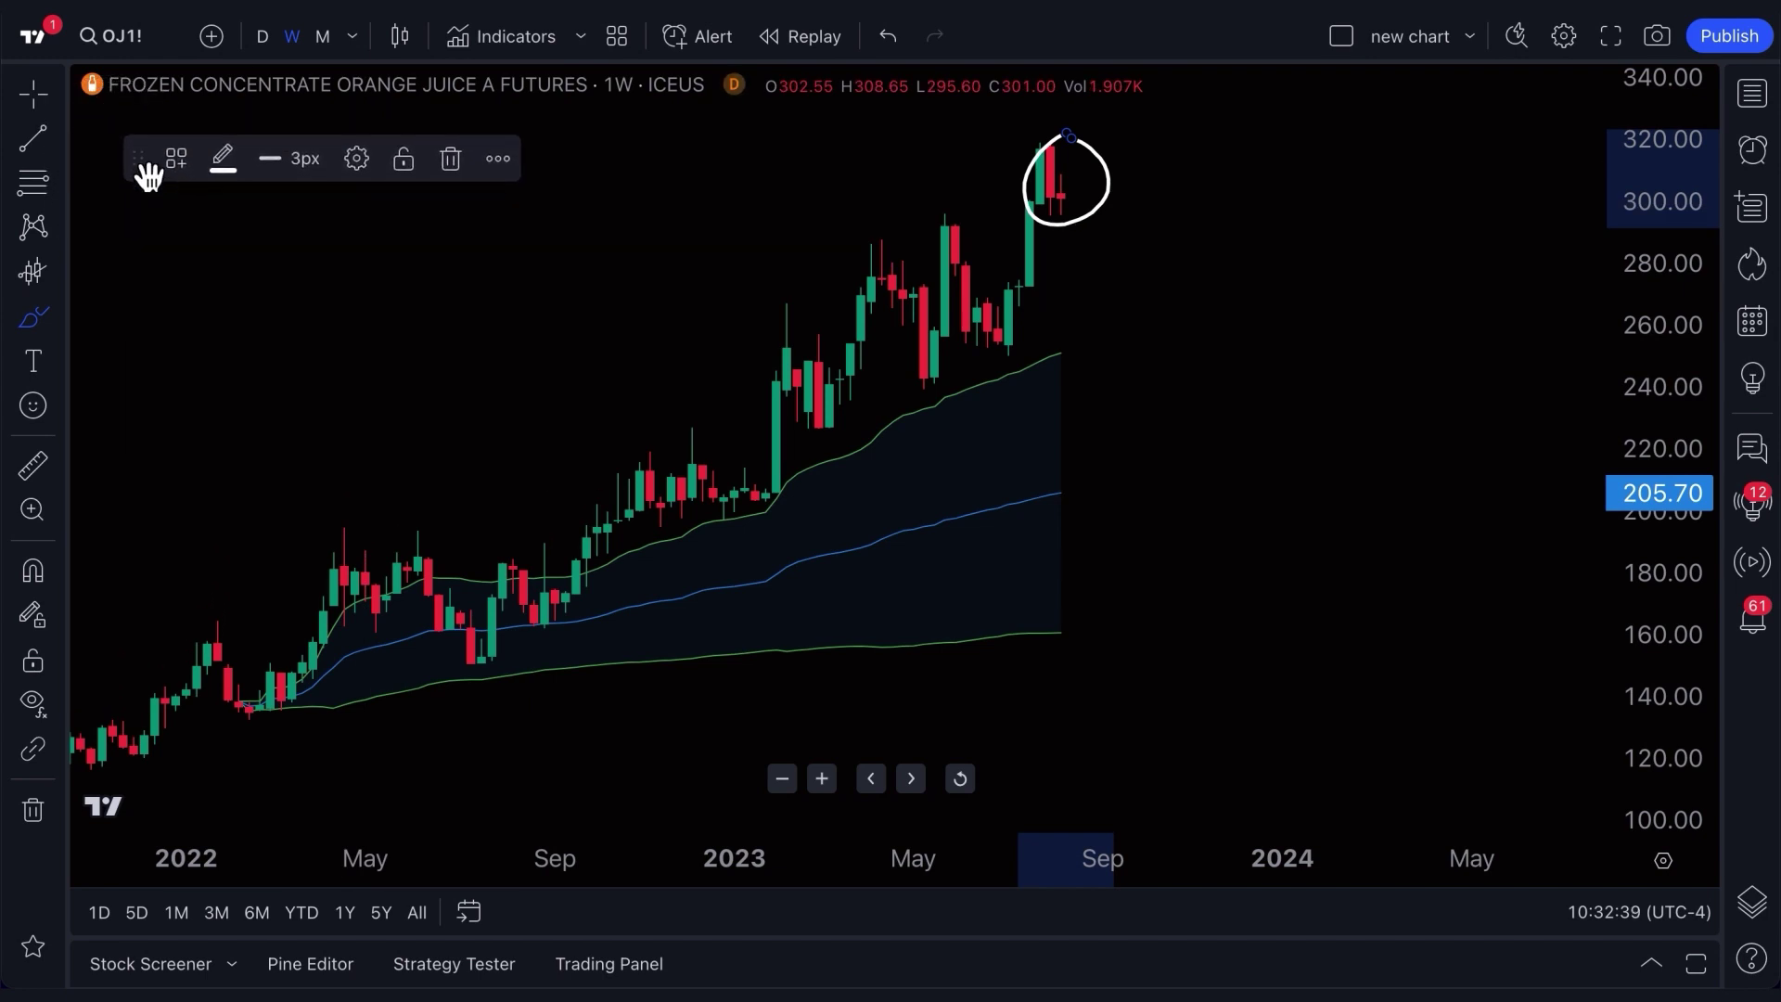
Recolour the brush circle blue and set its line width to 1px.
{"action": "left_click", "coordinate": [233, 175]}
{"action": "left_click", "coordinate": [225, 242]}
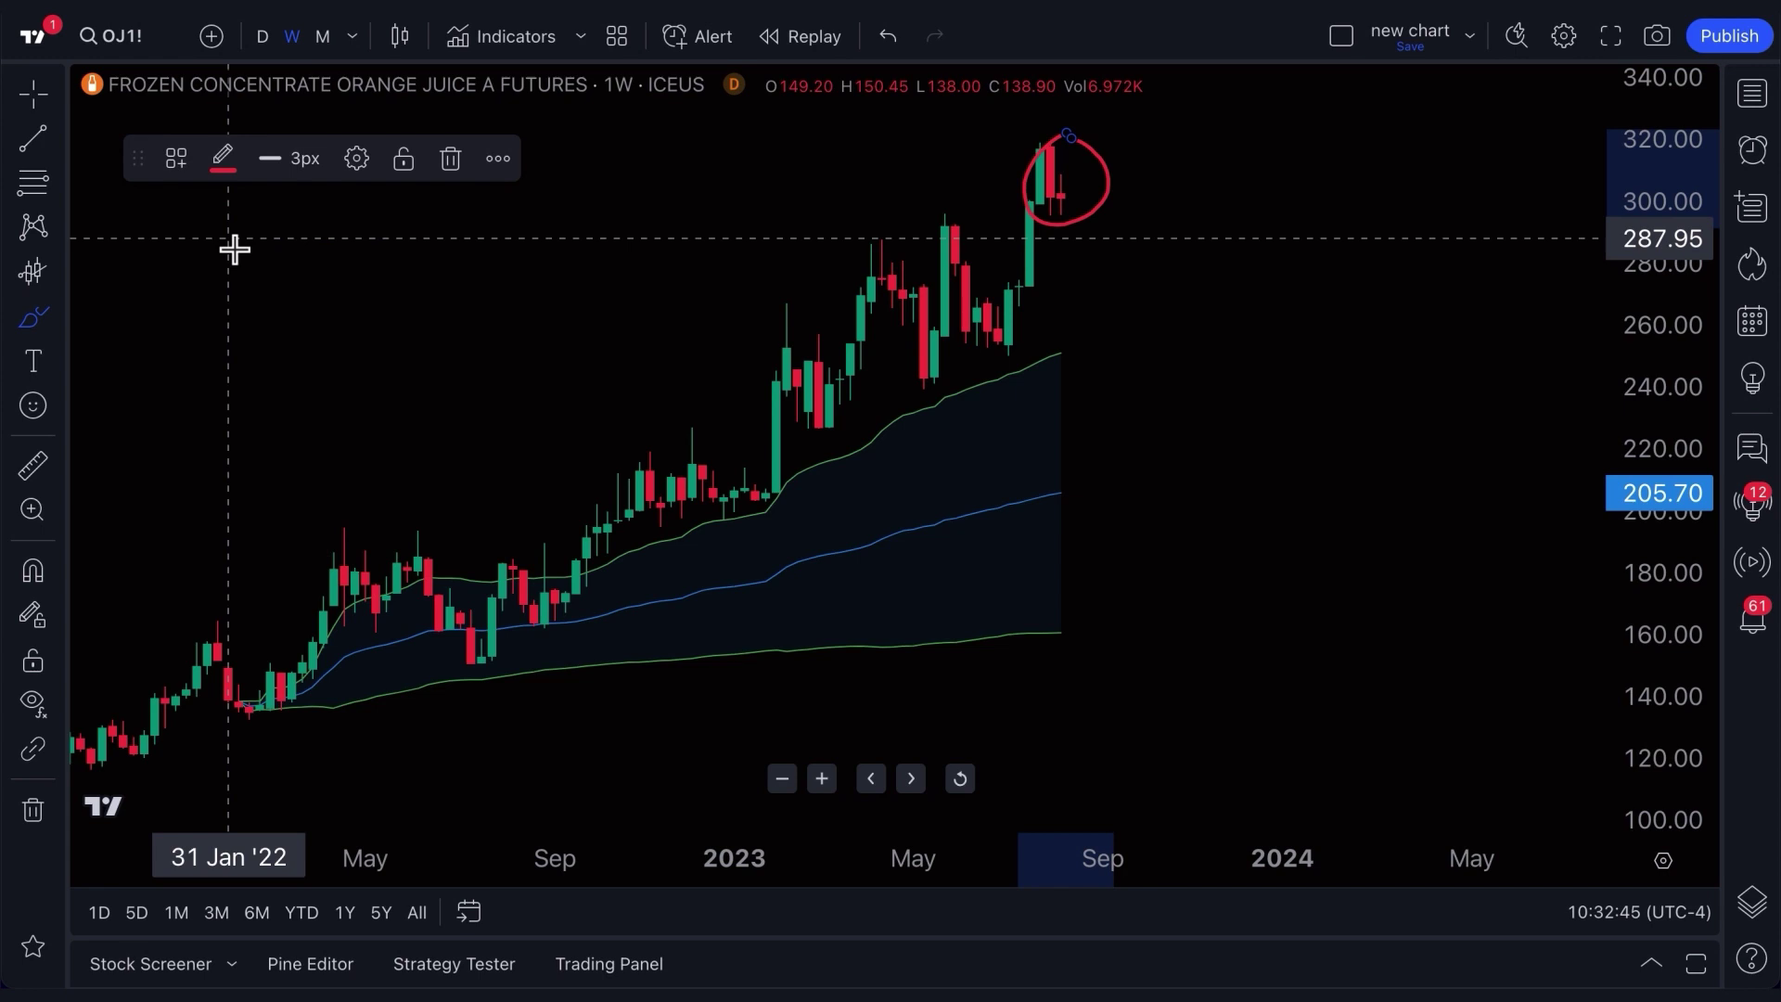
{"action": "left_click", "coordinate": [226, 169]}
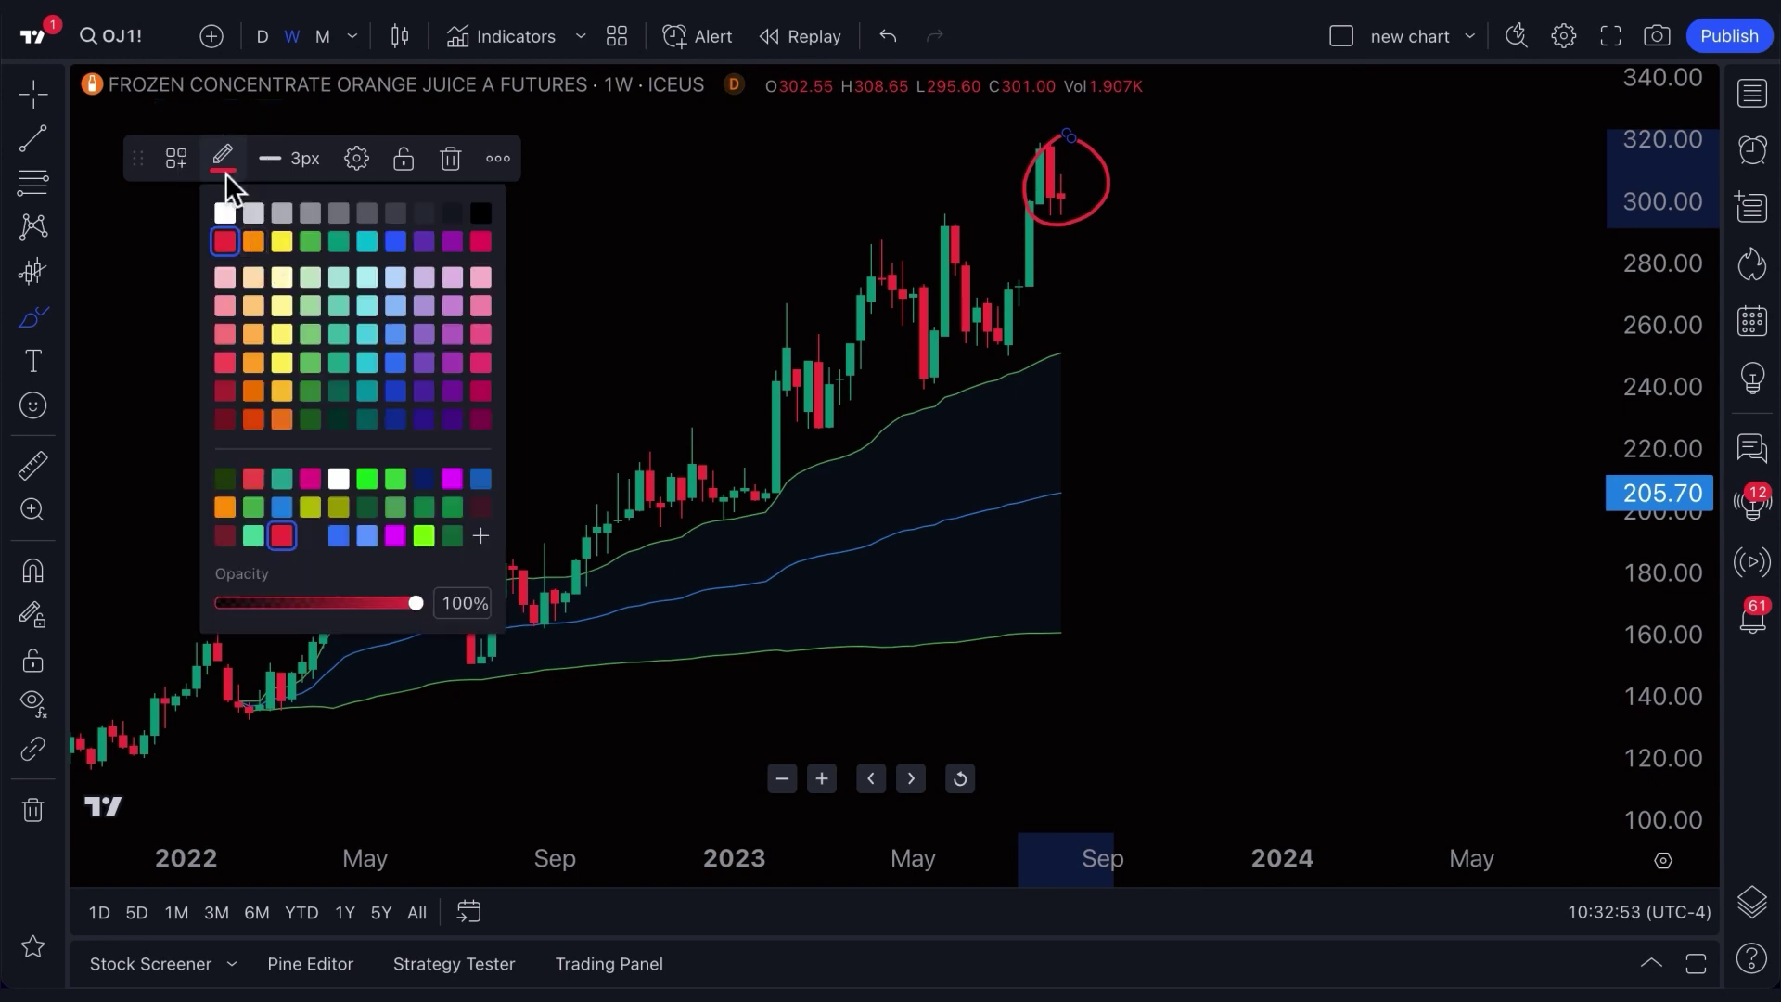
{"action": "left_click", "coordinate": [396, 243]}
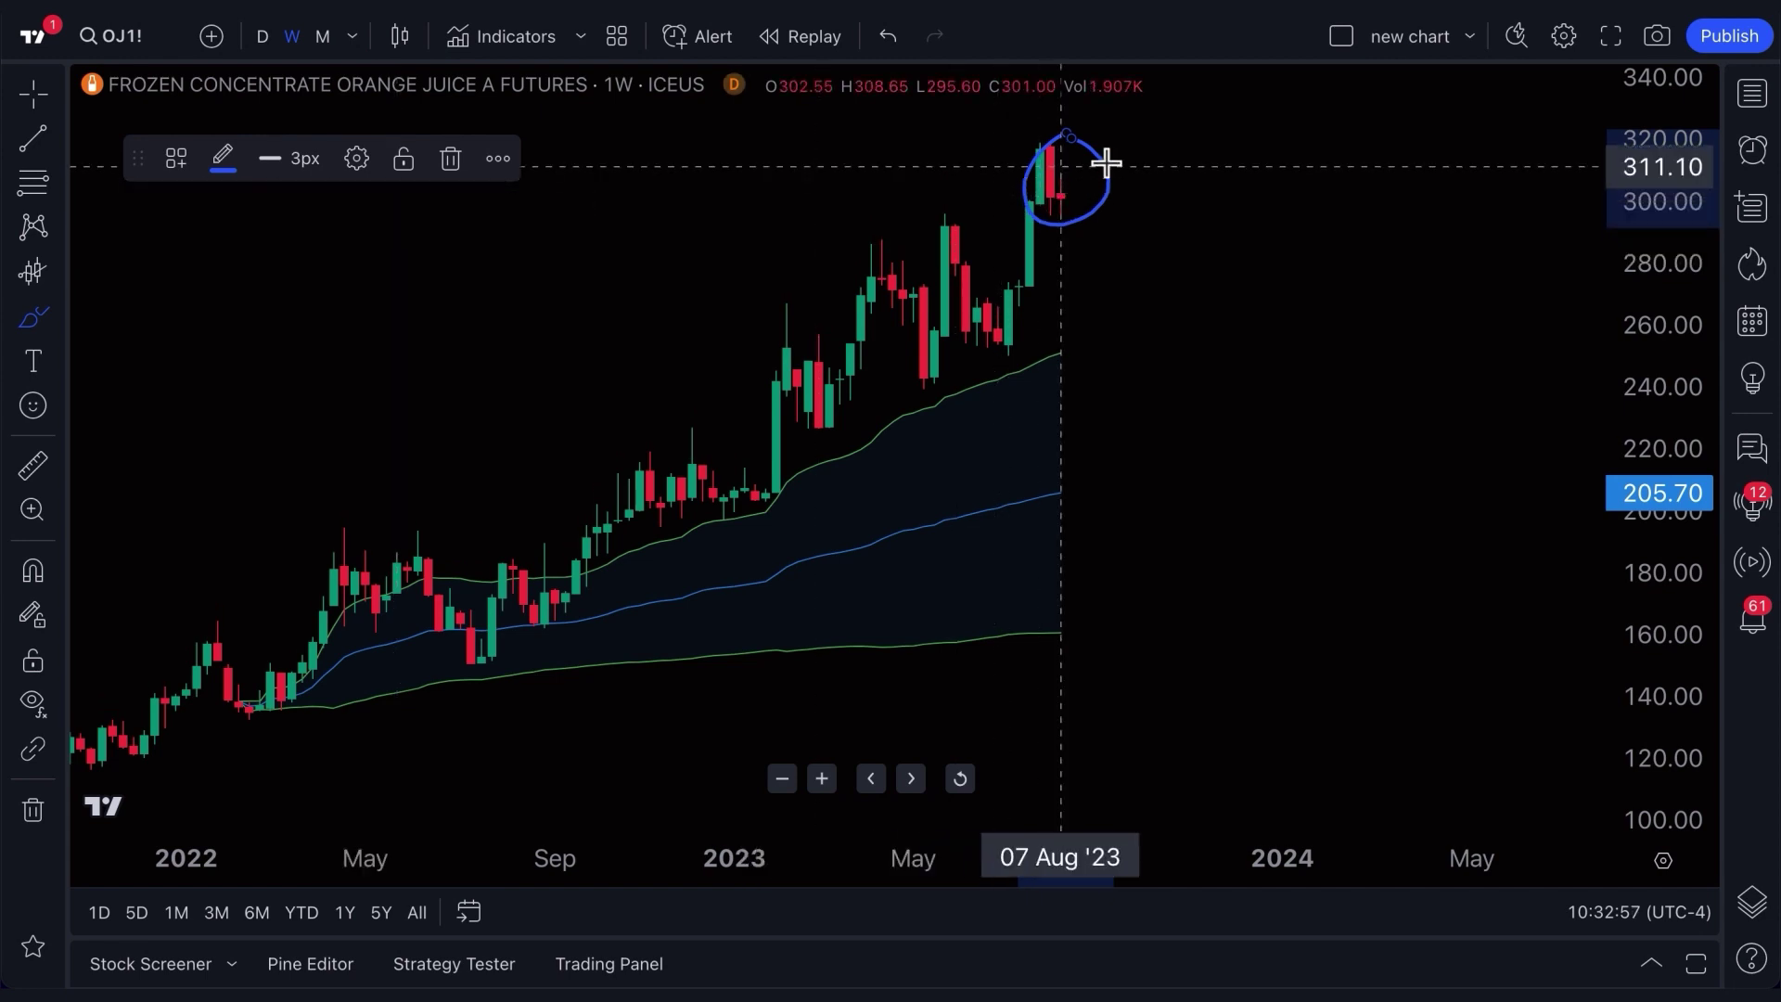
{"action": "left_click", "coordinate": [299, 169]}
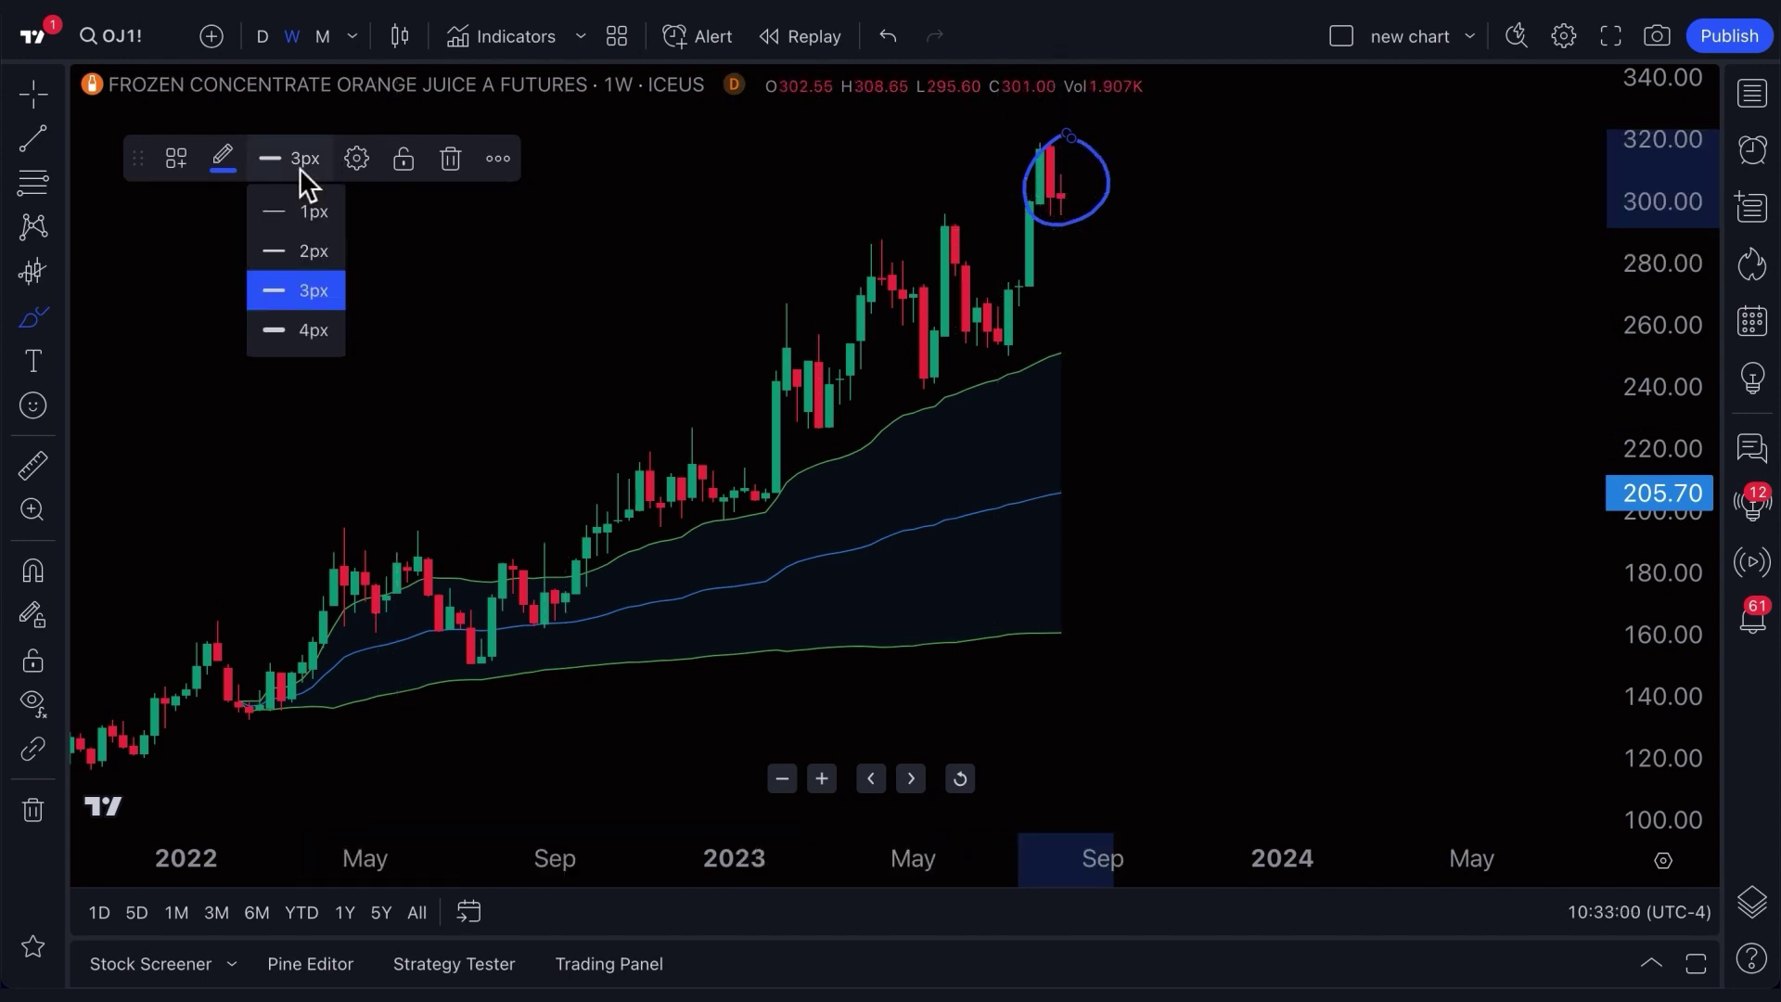
{"action": "left_click", "coordinate": [310, 334]}
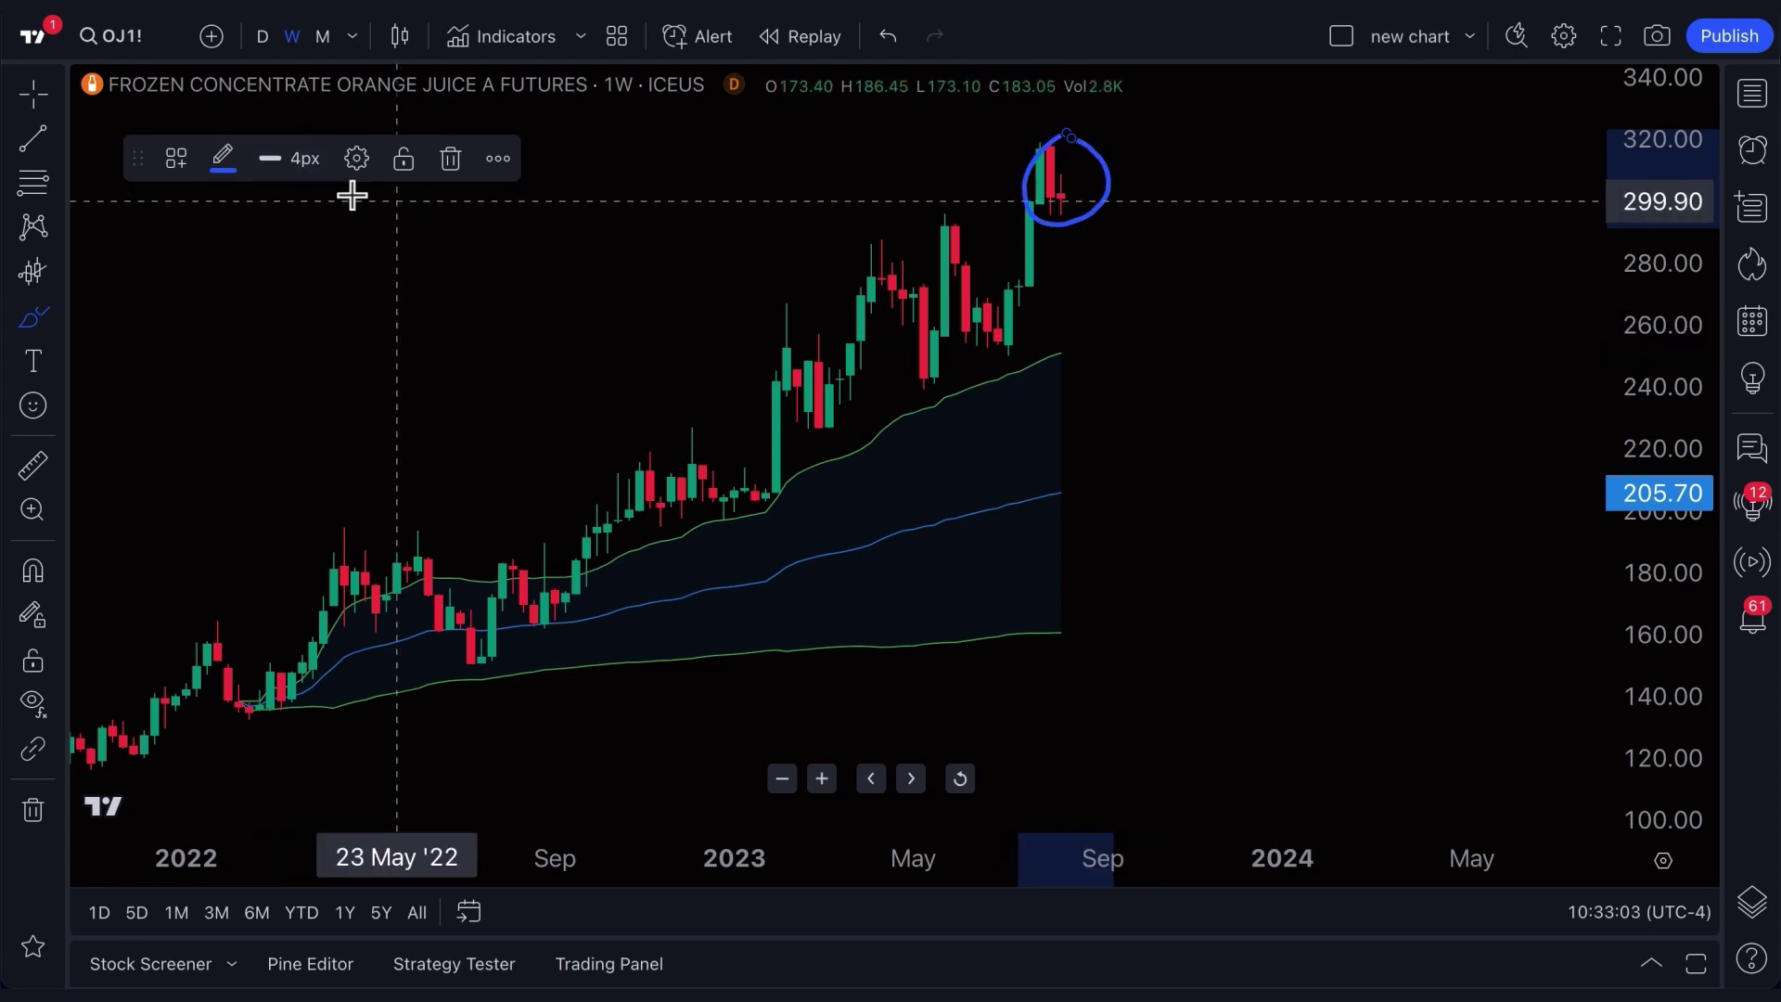
{"action": "left_click", "coordinate": [304, 161]}
{"action": "left_click", "coordinate": [314, 215]}
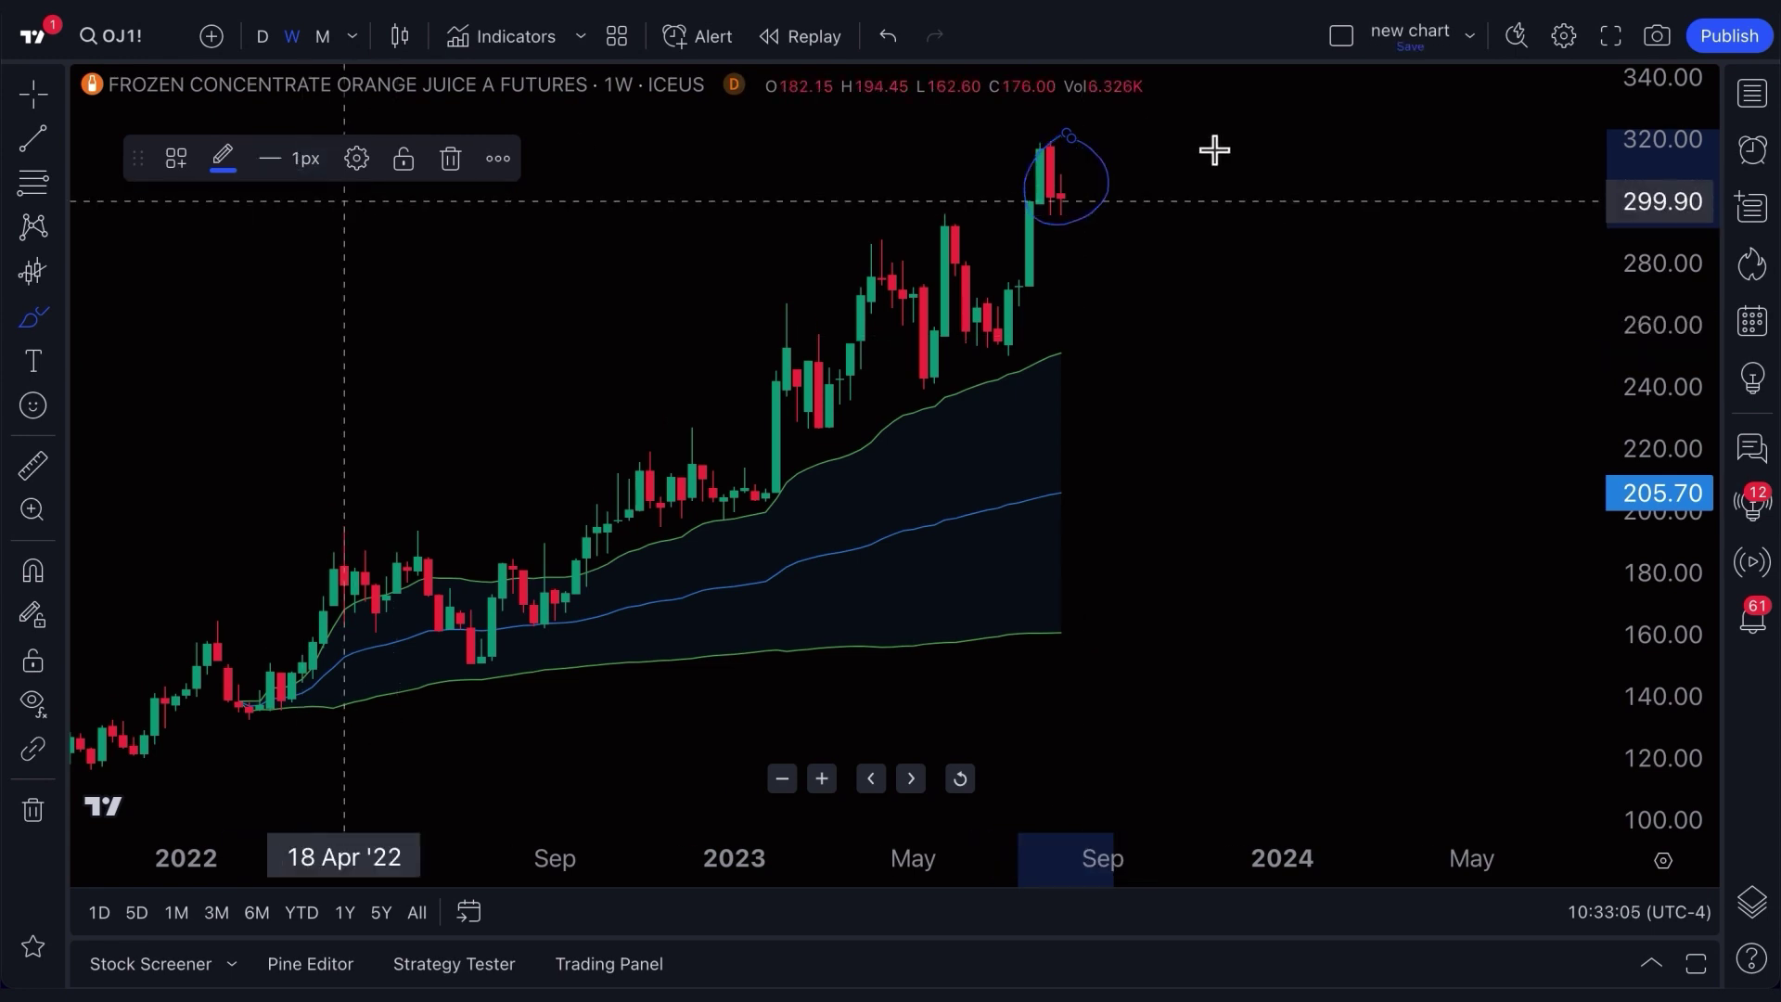
{"action": "left_click", "coordinate": [365, 164]}
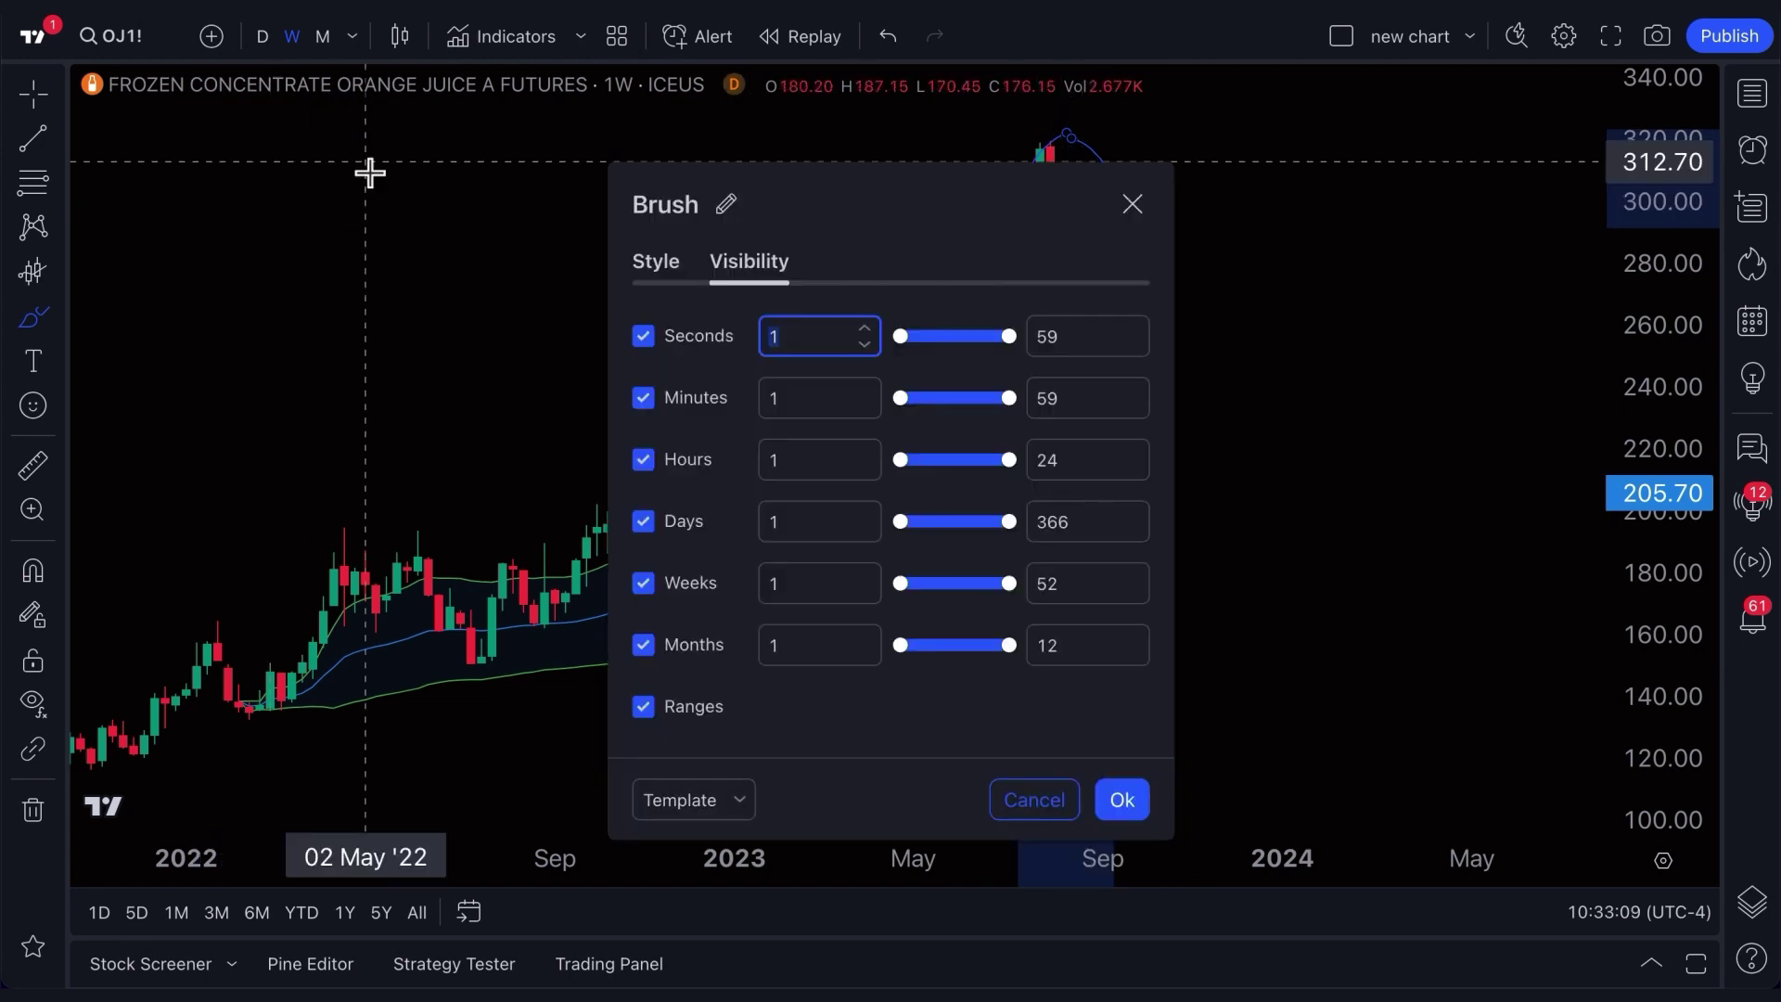
{"action": "left_click", "coordinate": [1137, 218]}
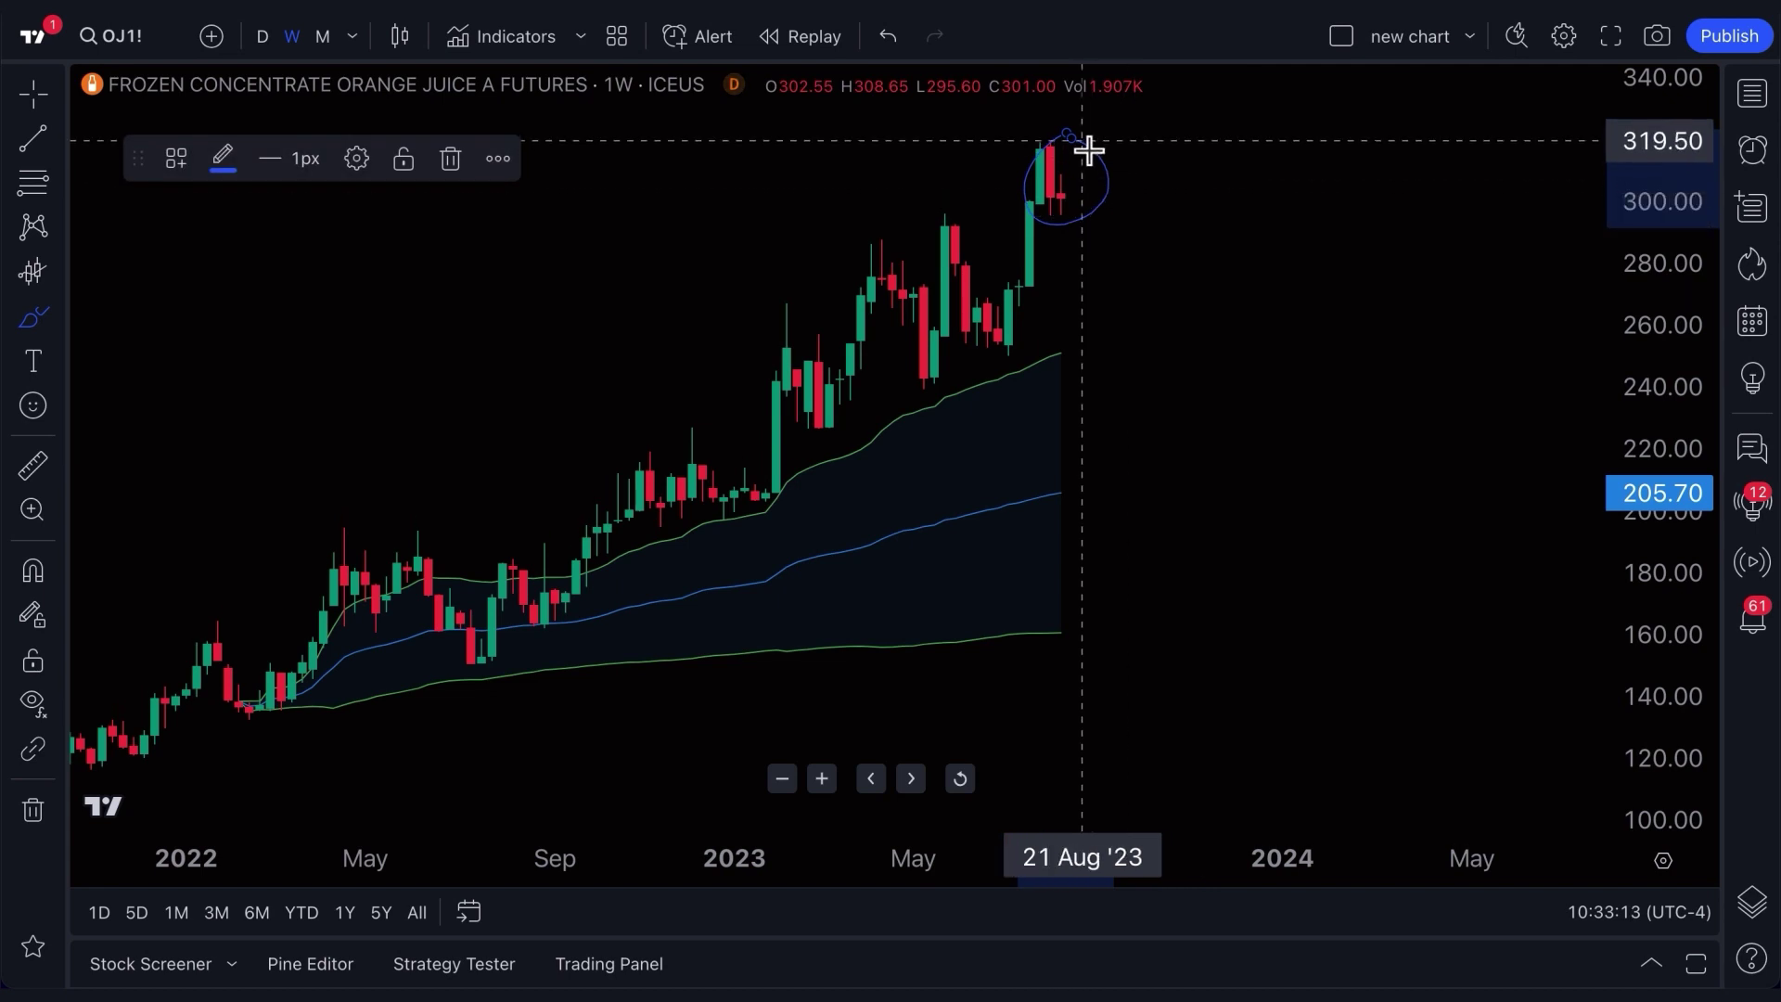
{"action": "left_click", "coordinate": [1082, 284]}
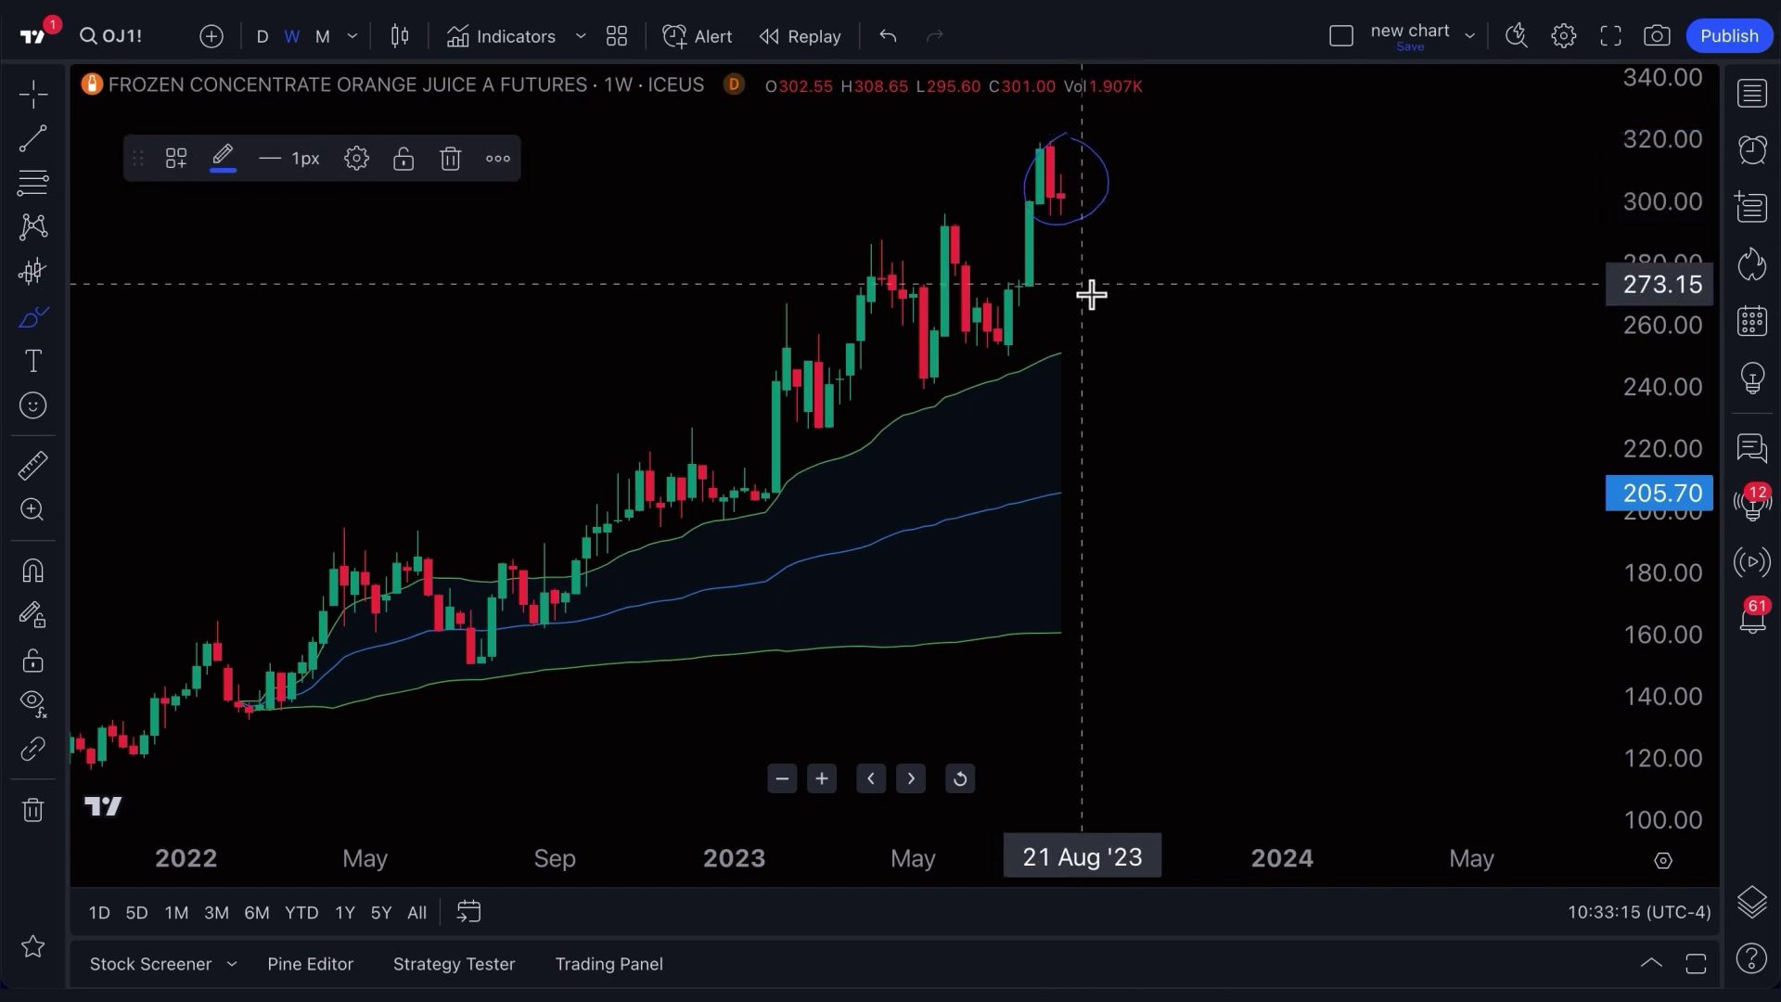
{"action": "key", "text": "ctrl+z"}
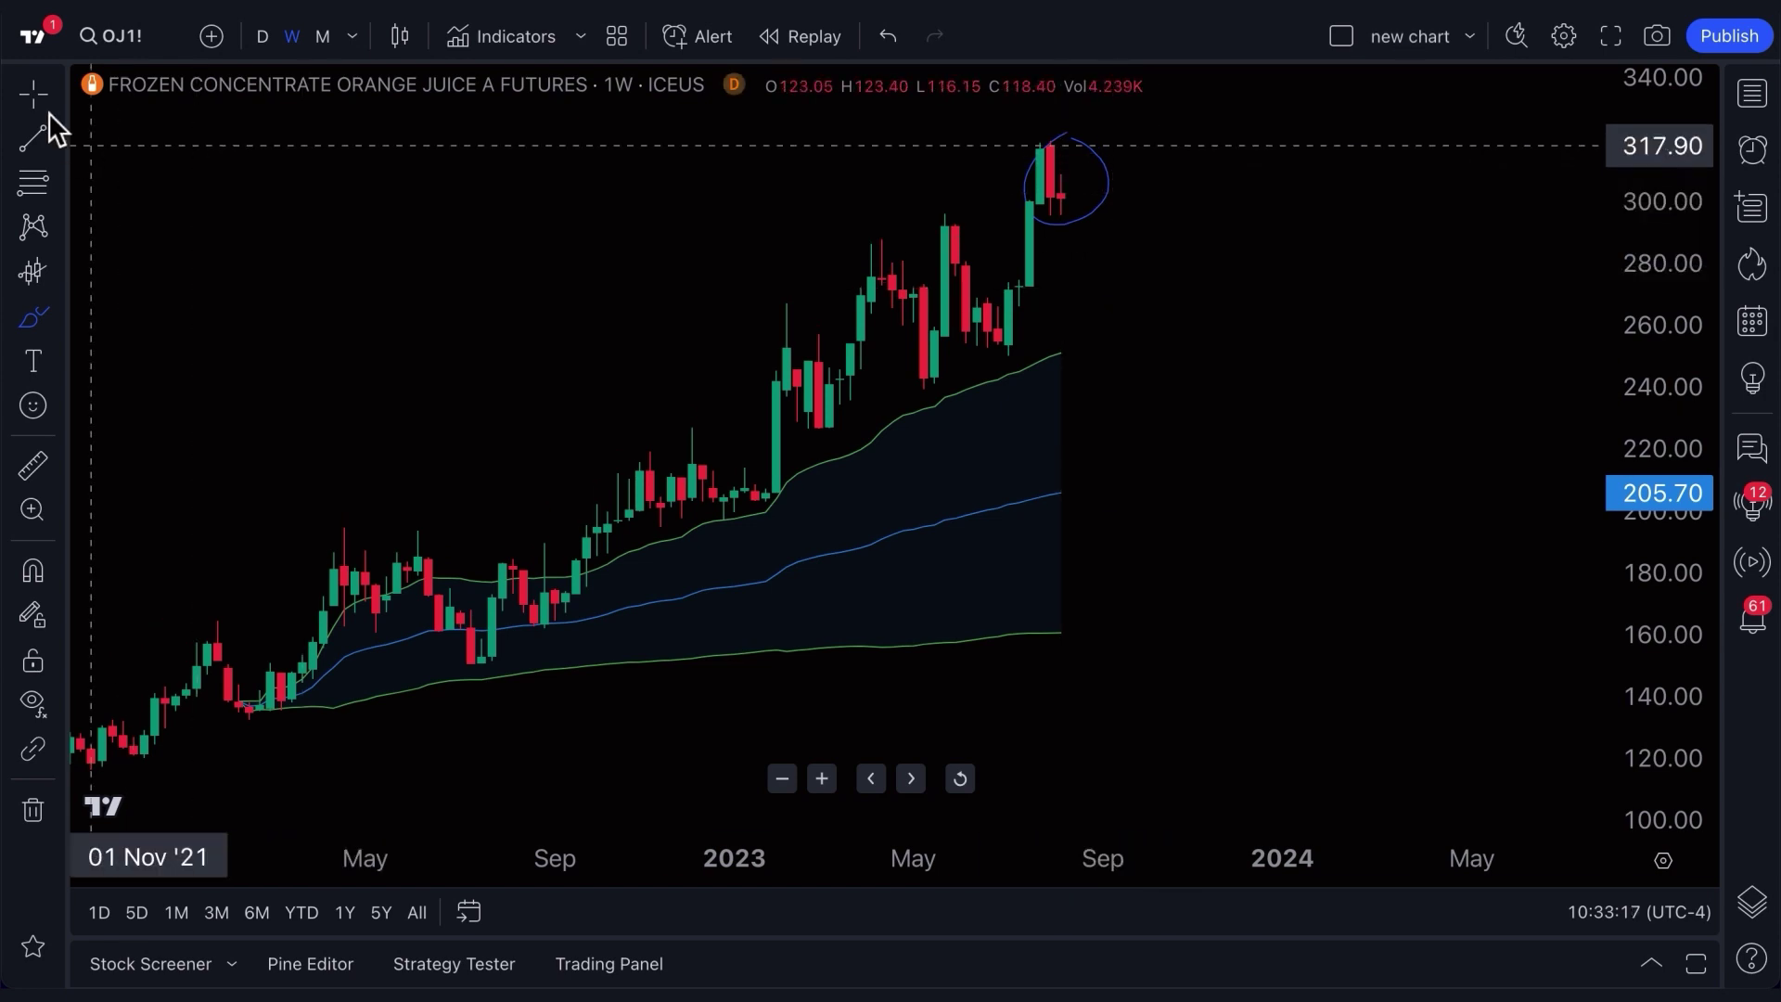
{"action": "left_click", "coordinate": [39, 99]}
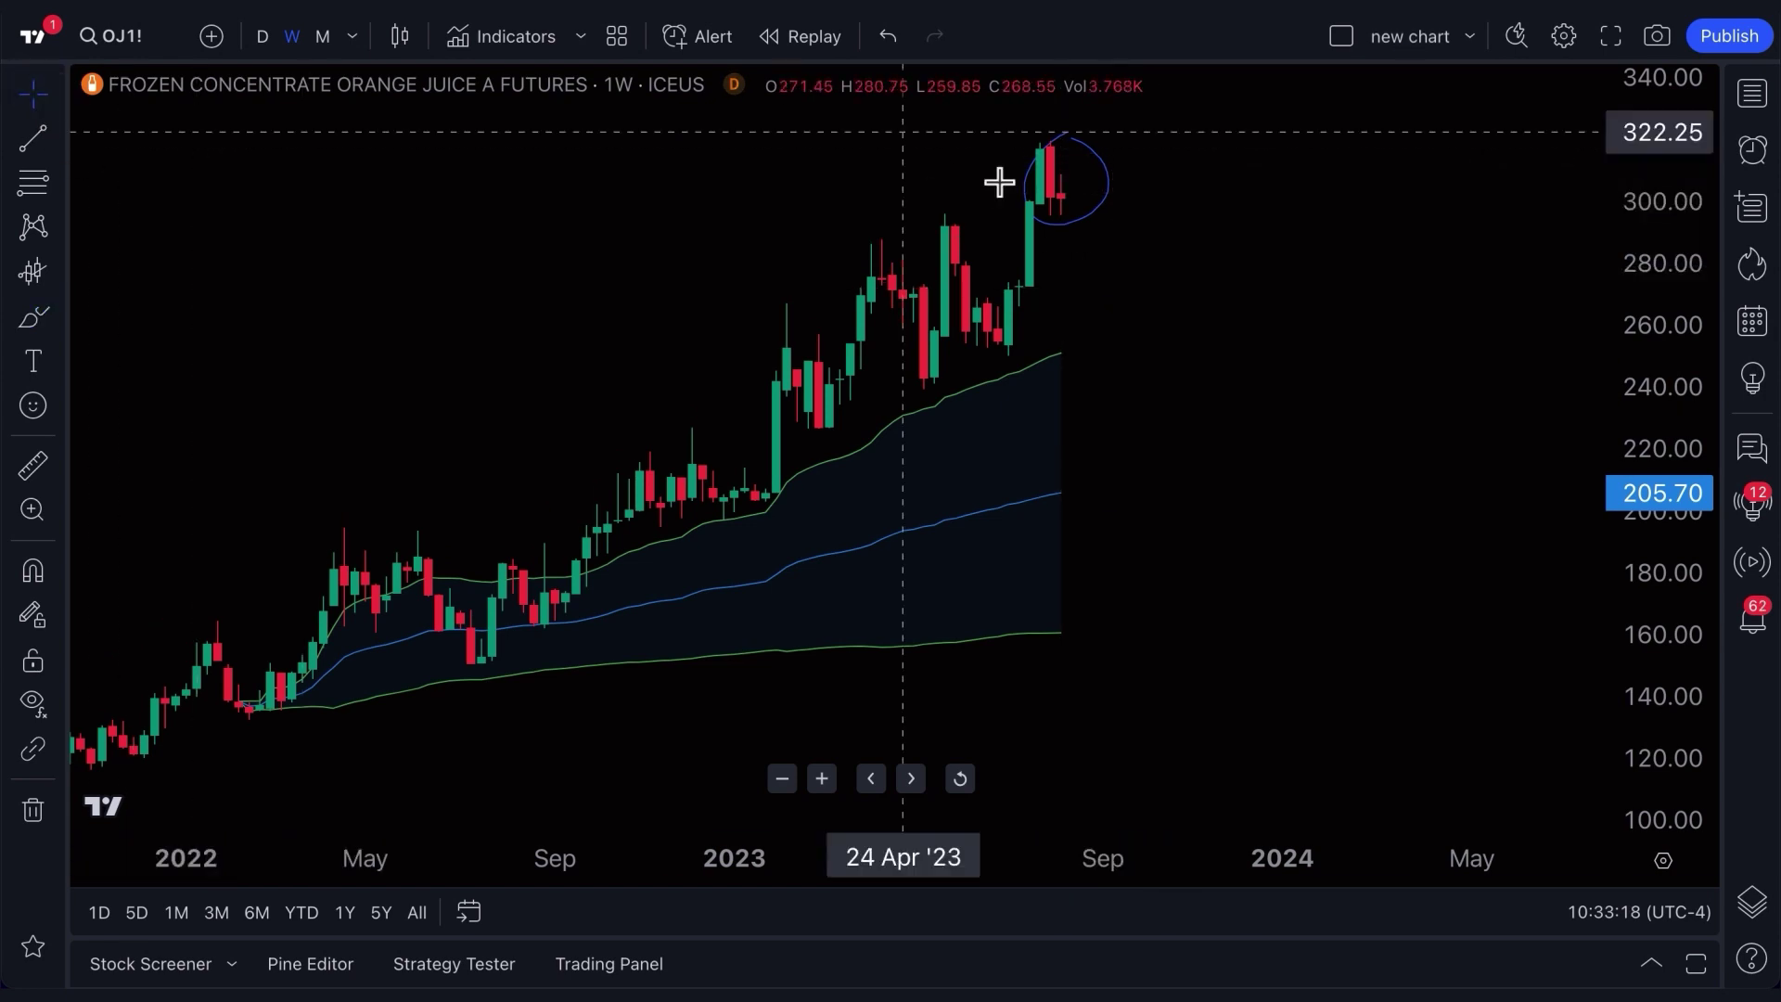
{"action": "left_click", "coordinate": [1090, 160]}
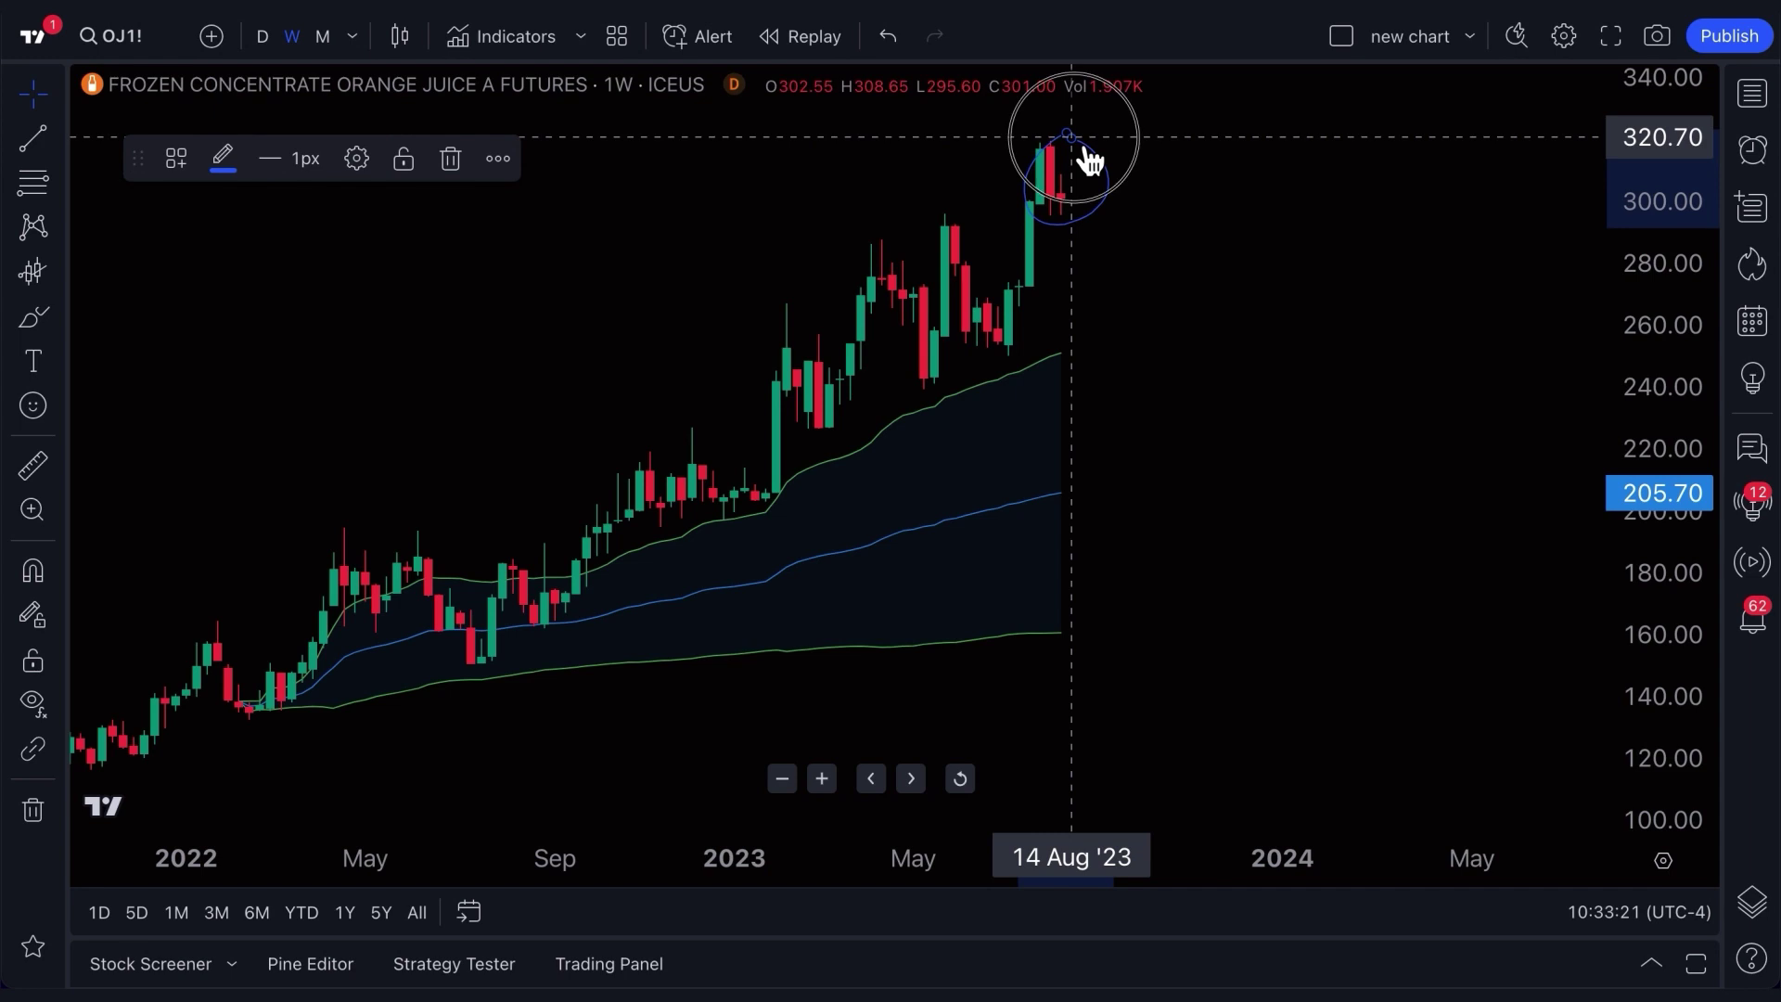
{"action": "double_click", "coordinate": [1090, 160]}
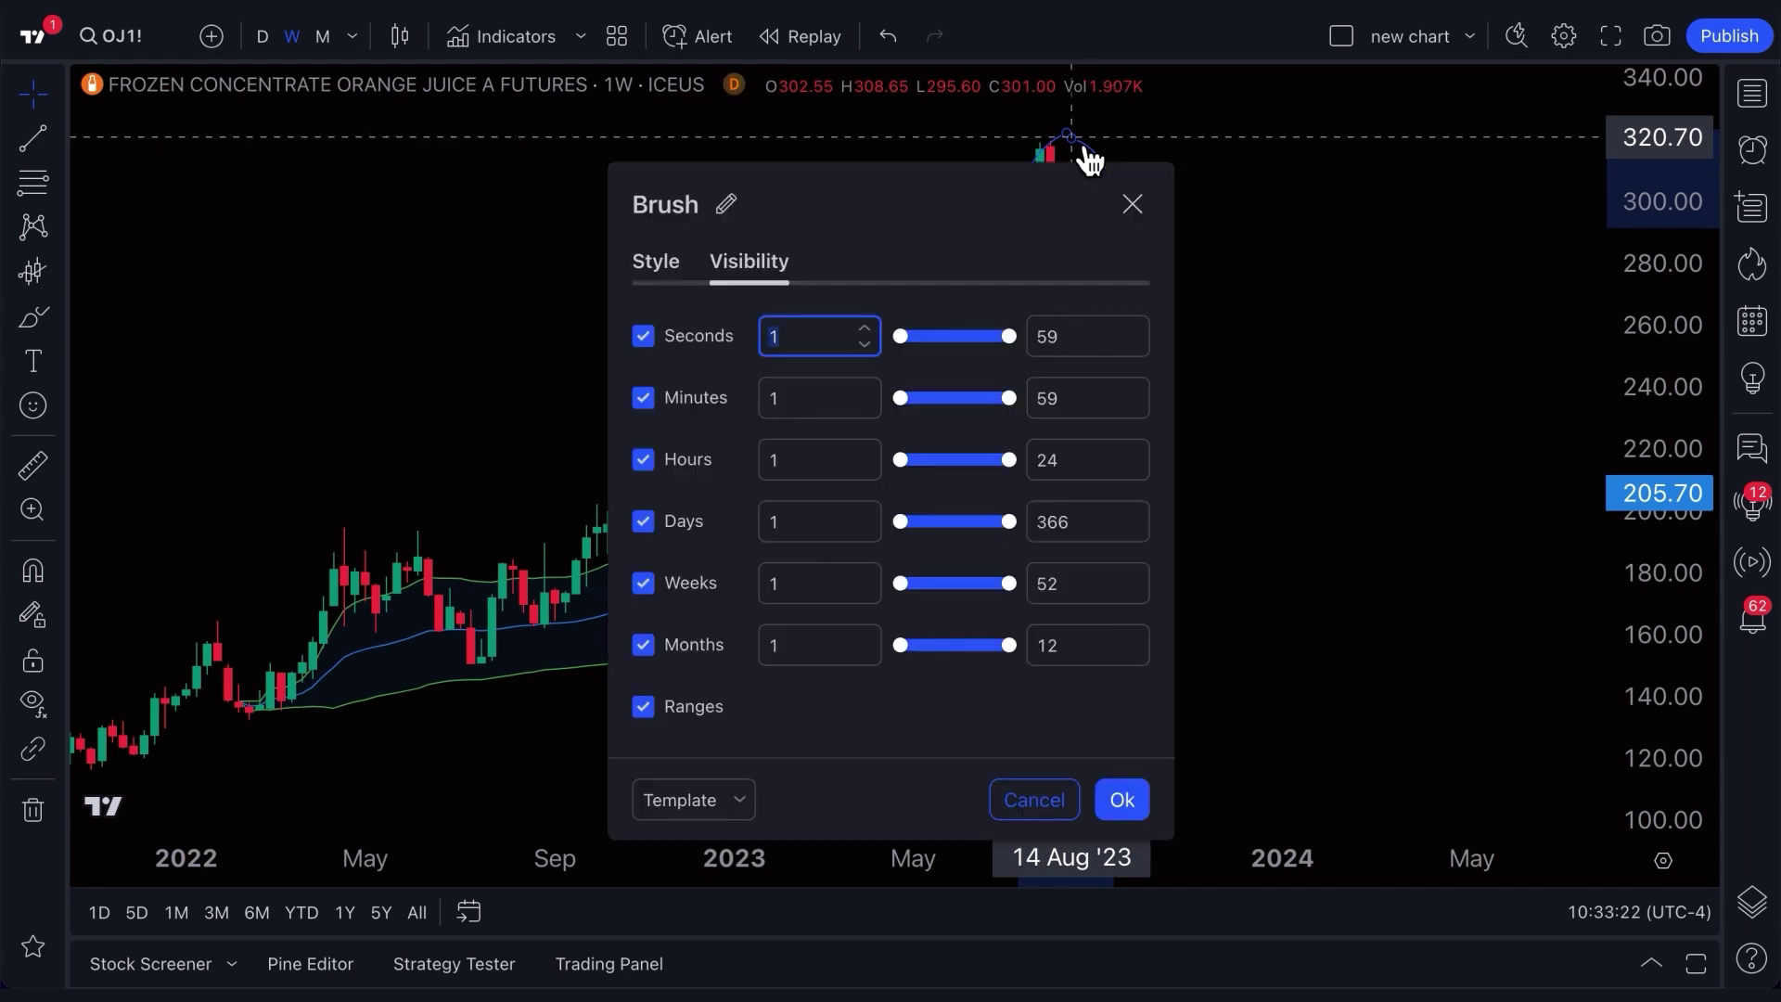
{"action": "left_click", "coordinate": [657, 263]}
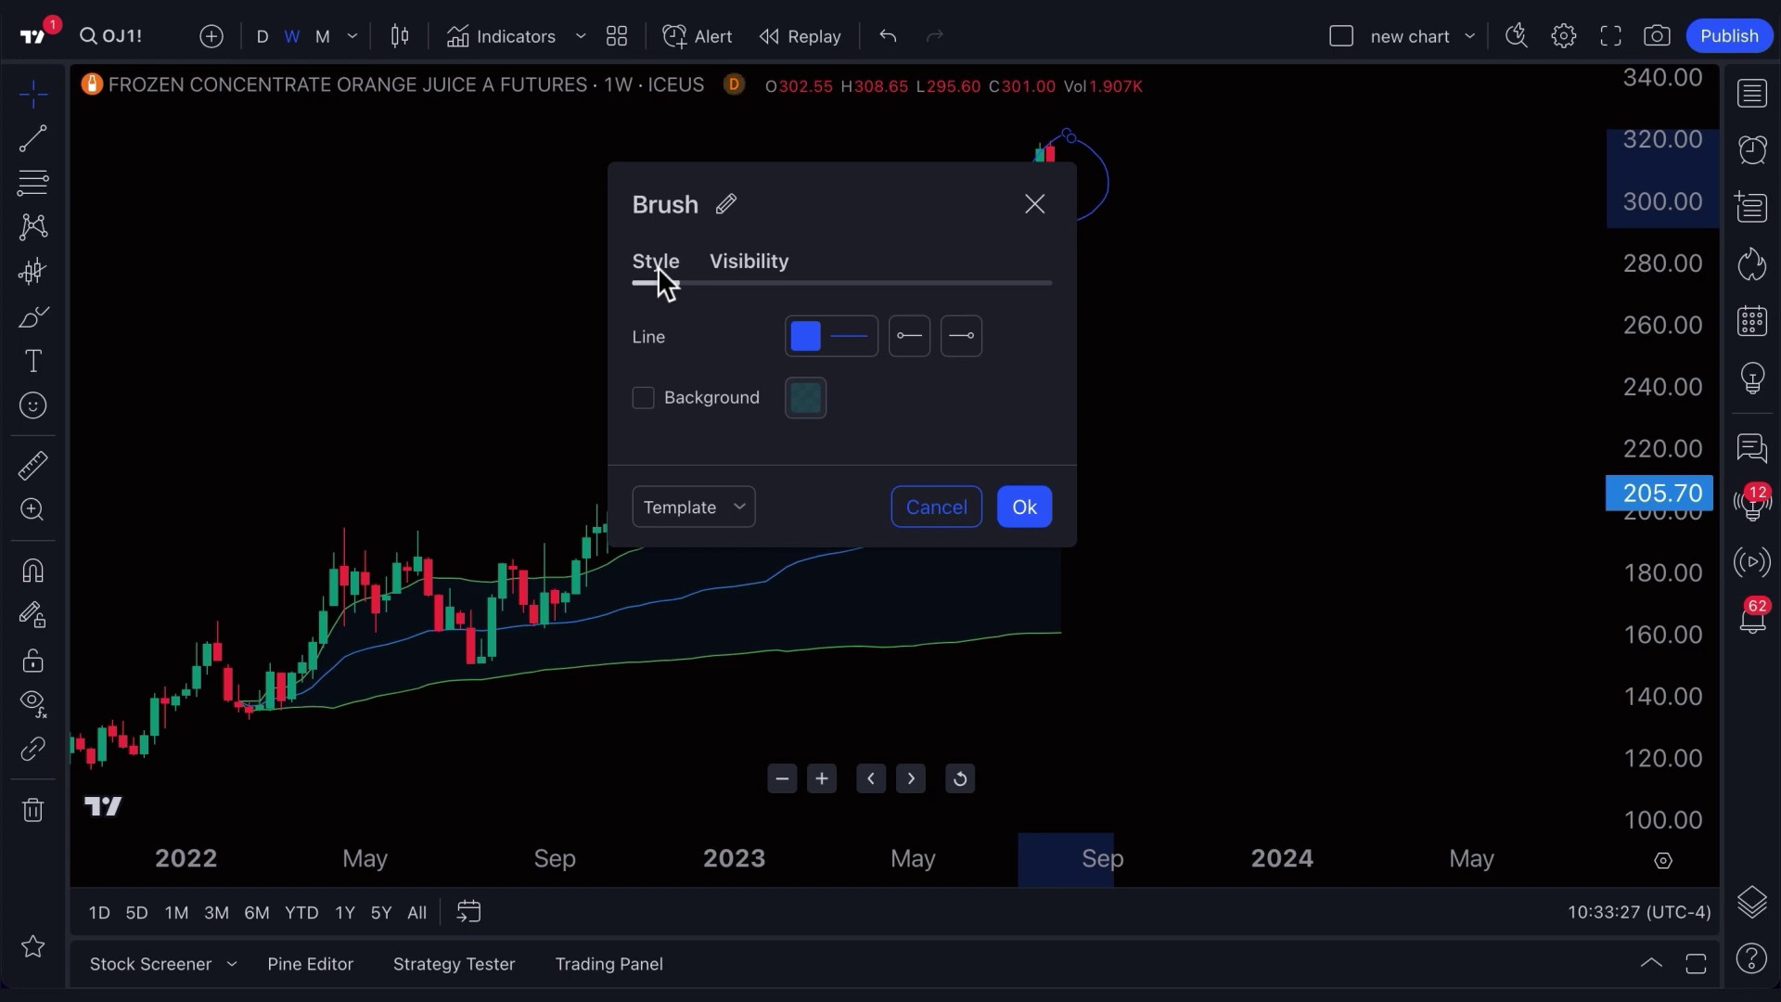
{"action": "left_click", "coordinate": [1047, 206]}
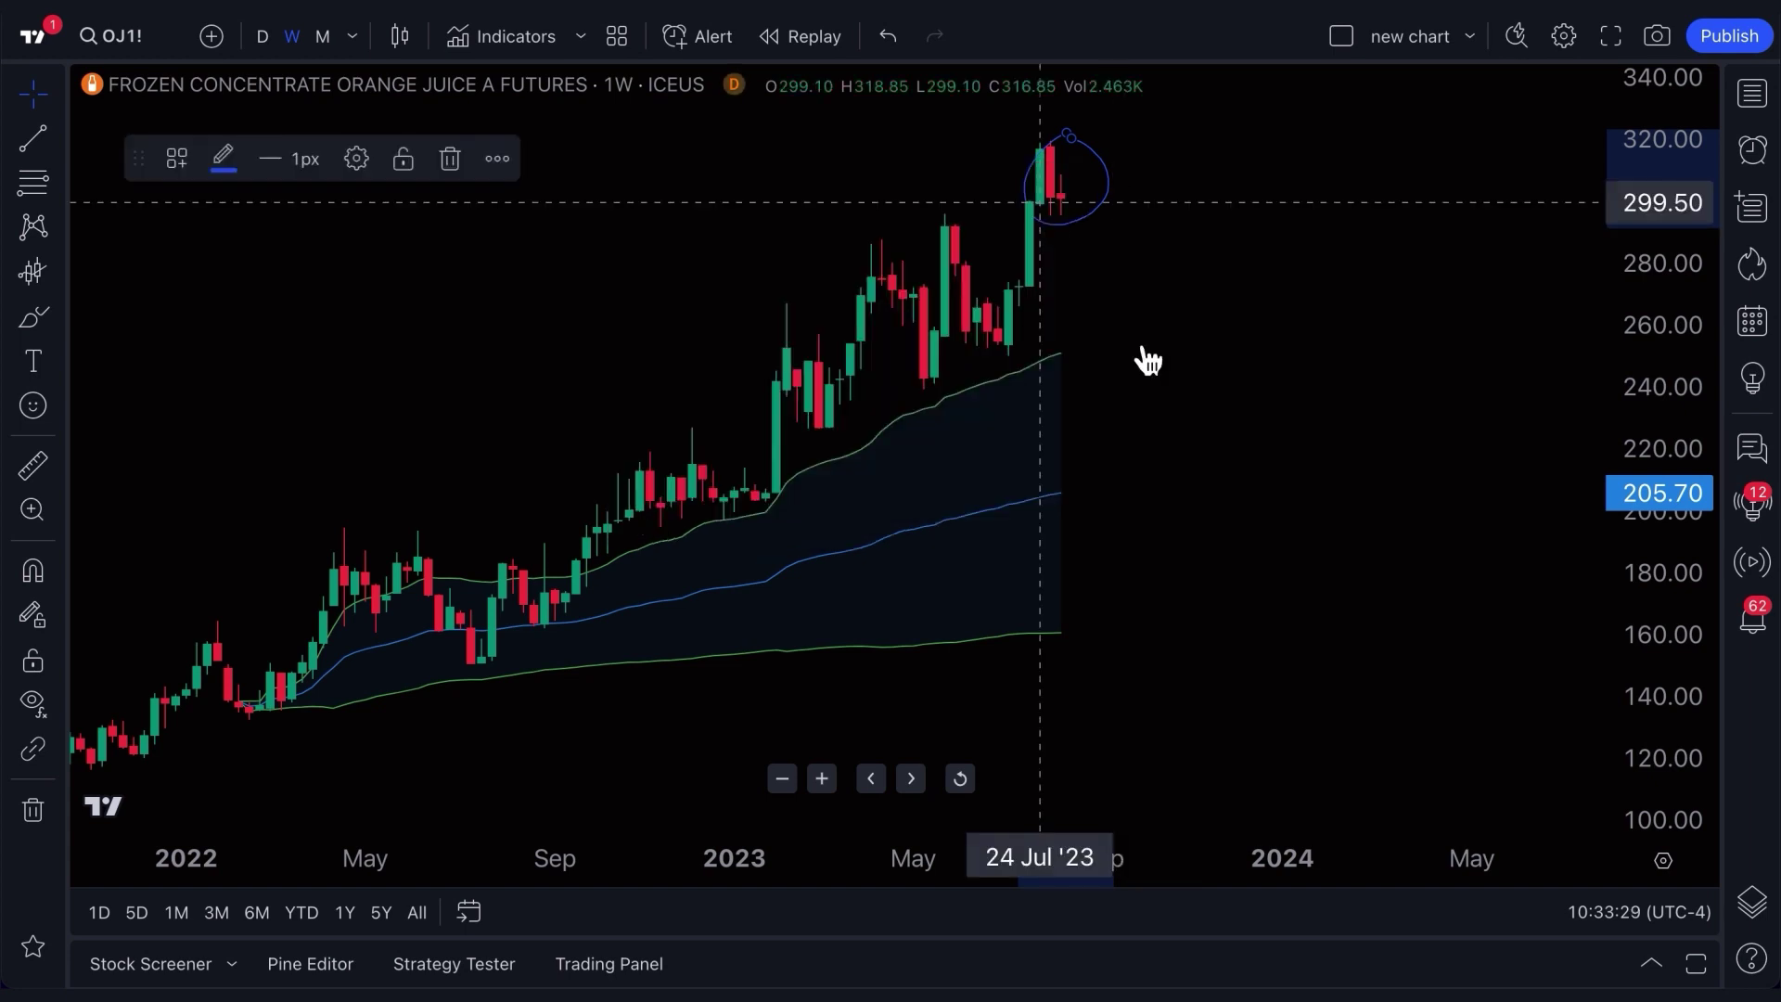
{"action": "left_click", "coordinate": [962, 527]}
Give the Anchored VWAP centre line white colour and the second line thickness.
{"action": "double_click", "coordinate": [954, 521]}
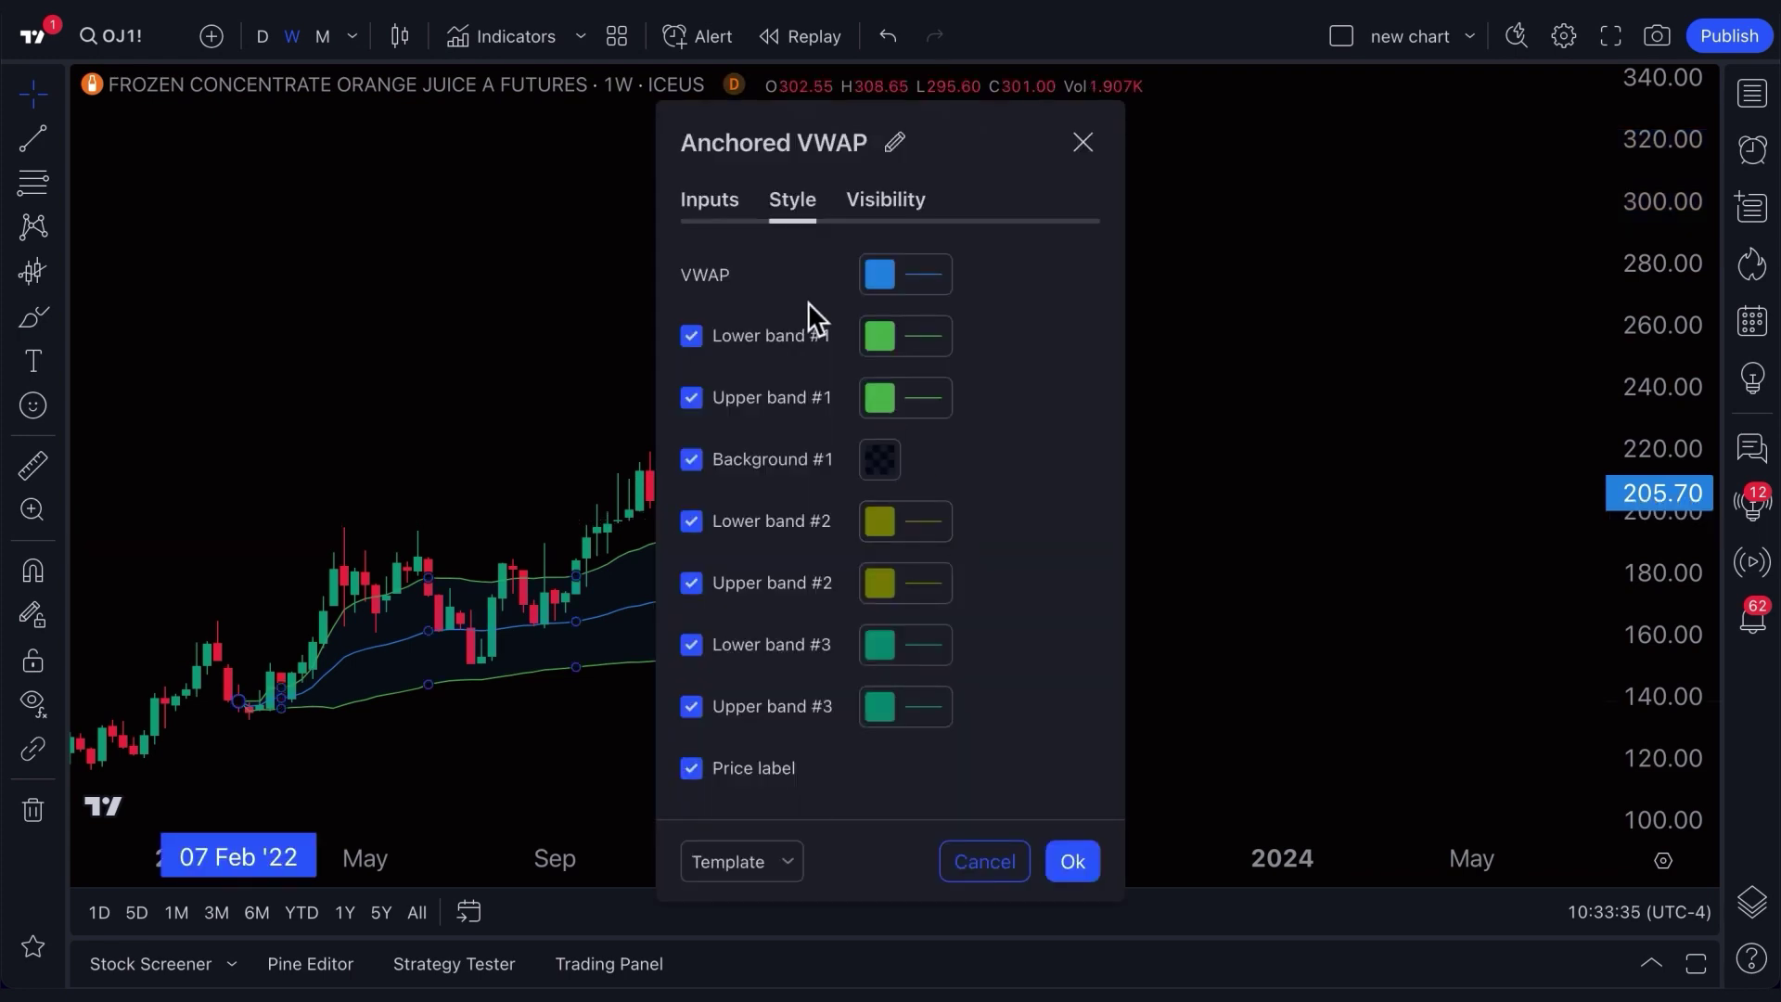
{"action": "left_click", "coordinate": [720, 206]}
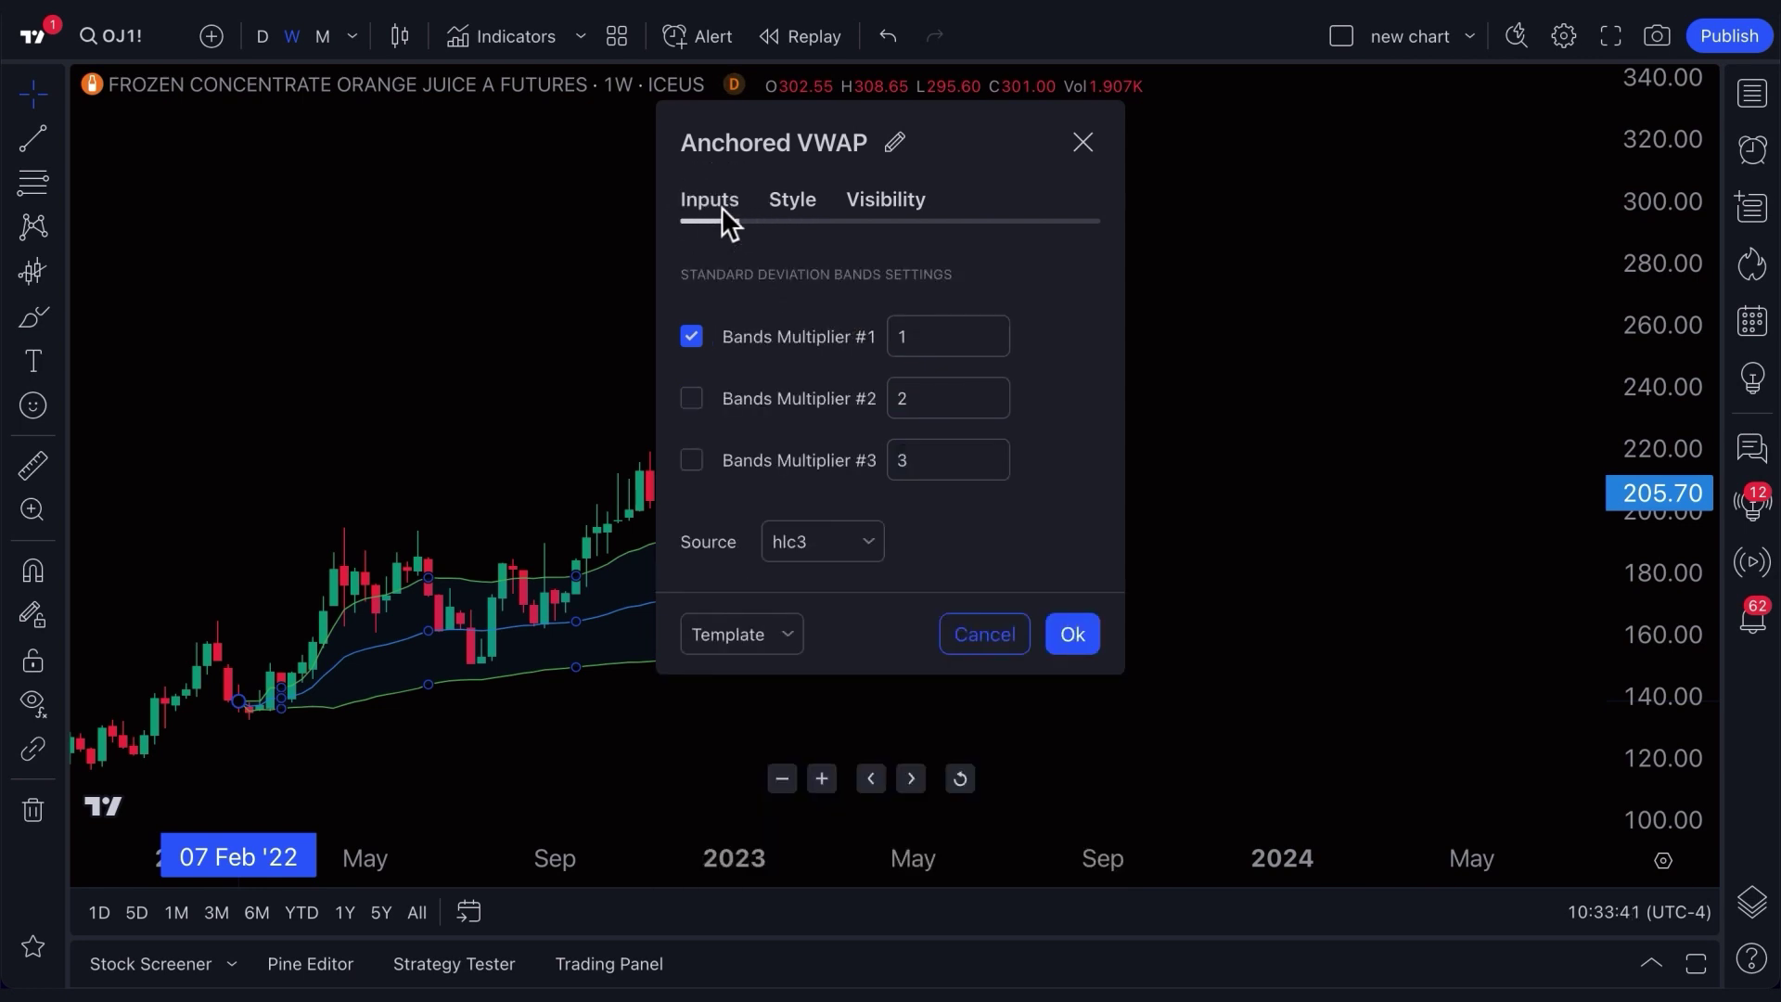
{"action": "left_click", "coordinate": [777, 201]}
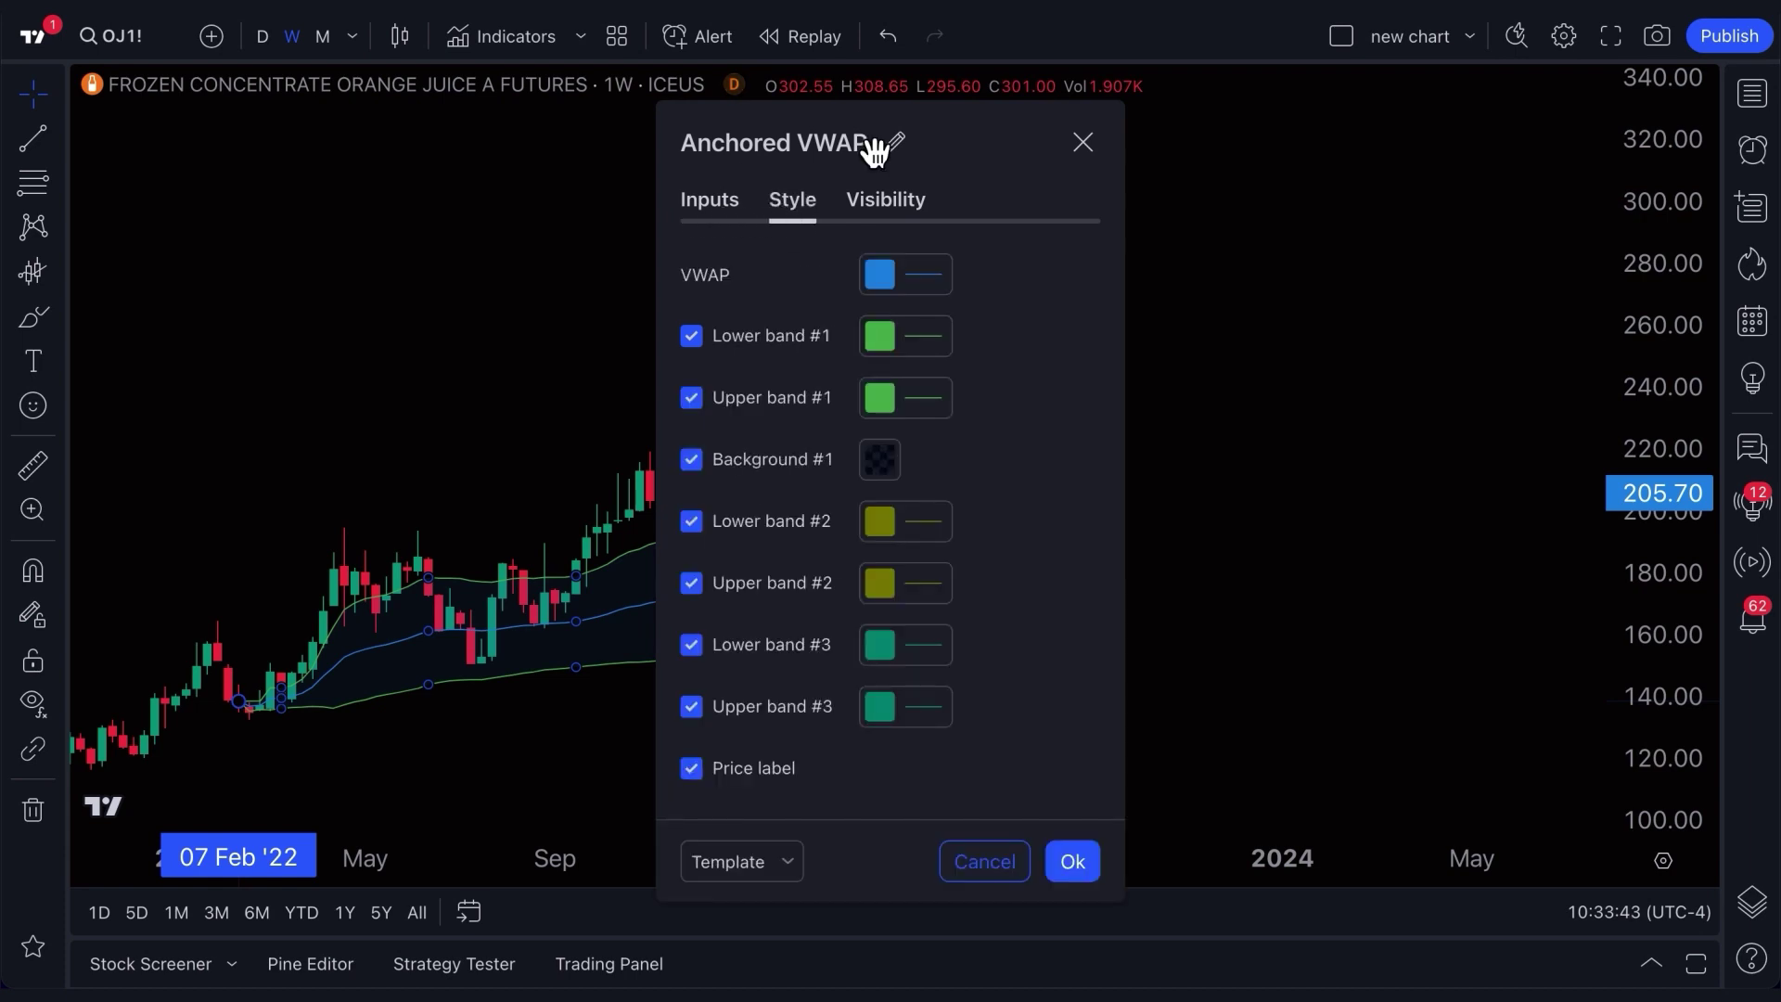
{"action": "left_click_drag", "start_coordinate": [954, 143], "coordinate": [1466, 122]}
{"action": "left_click", "coordinate": [1411, 243]}
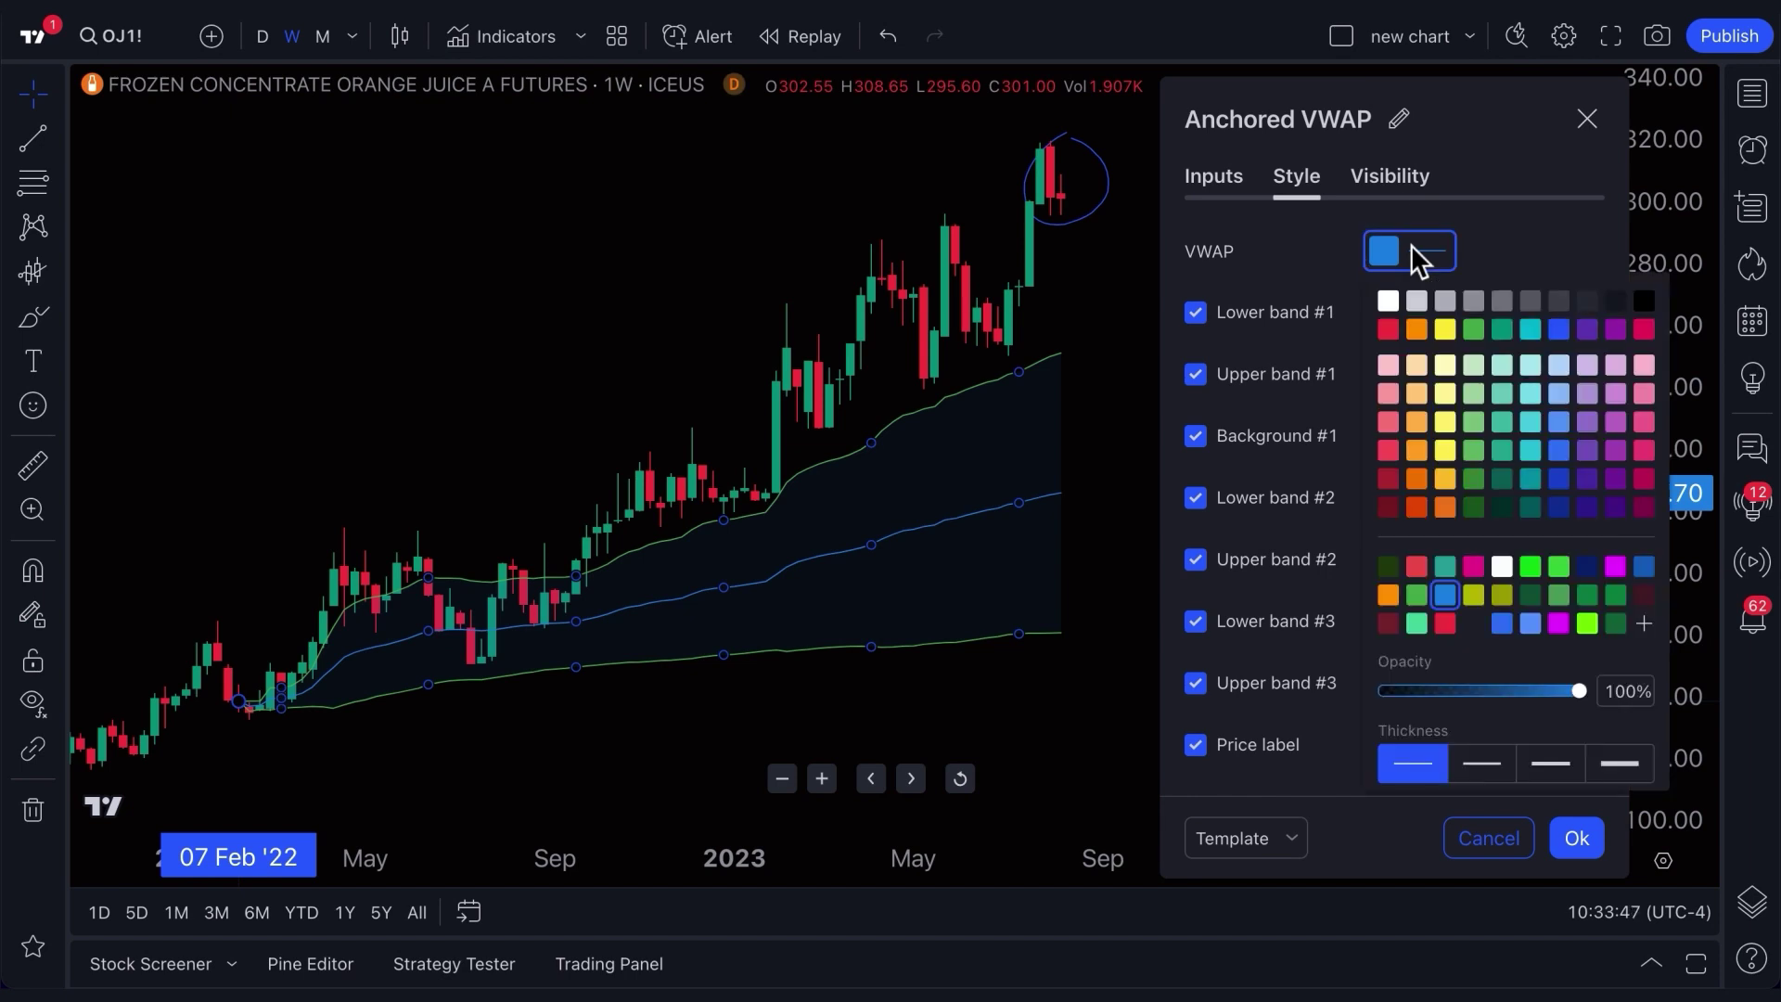
{"action": "left_click", "coordinate": [1388, 300]}
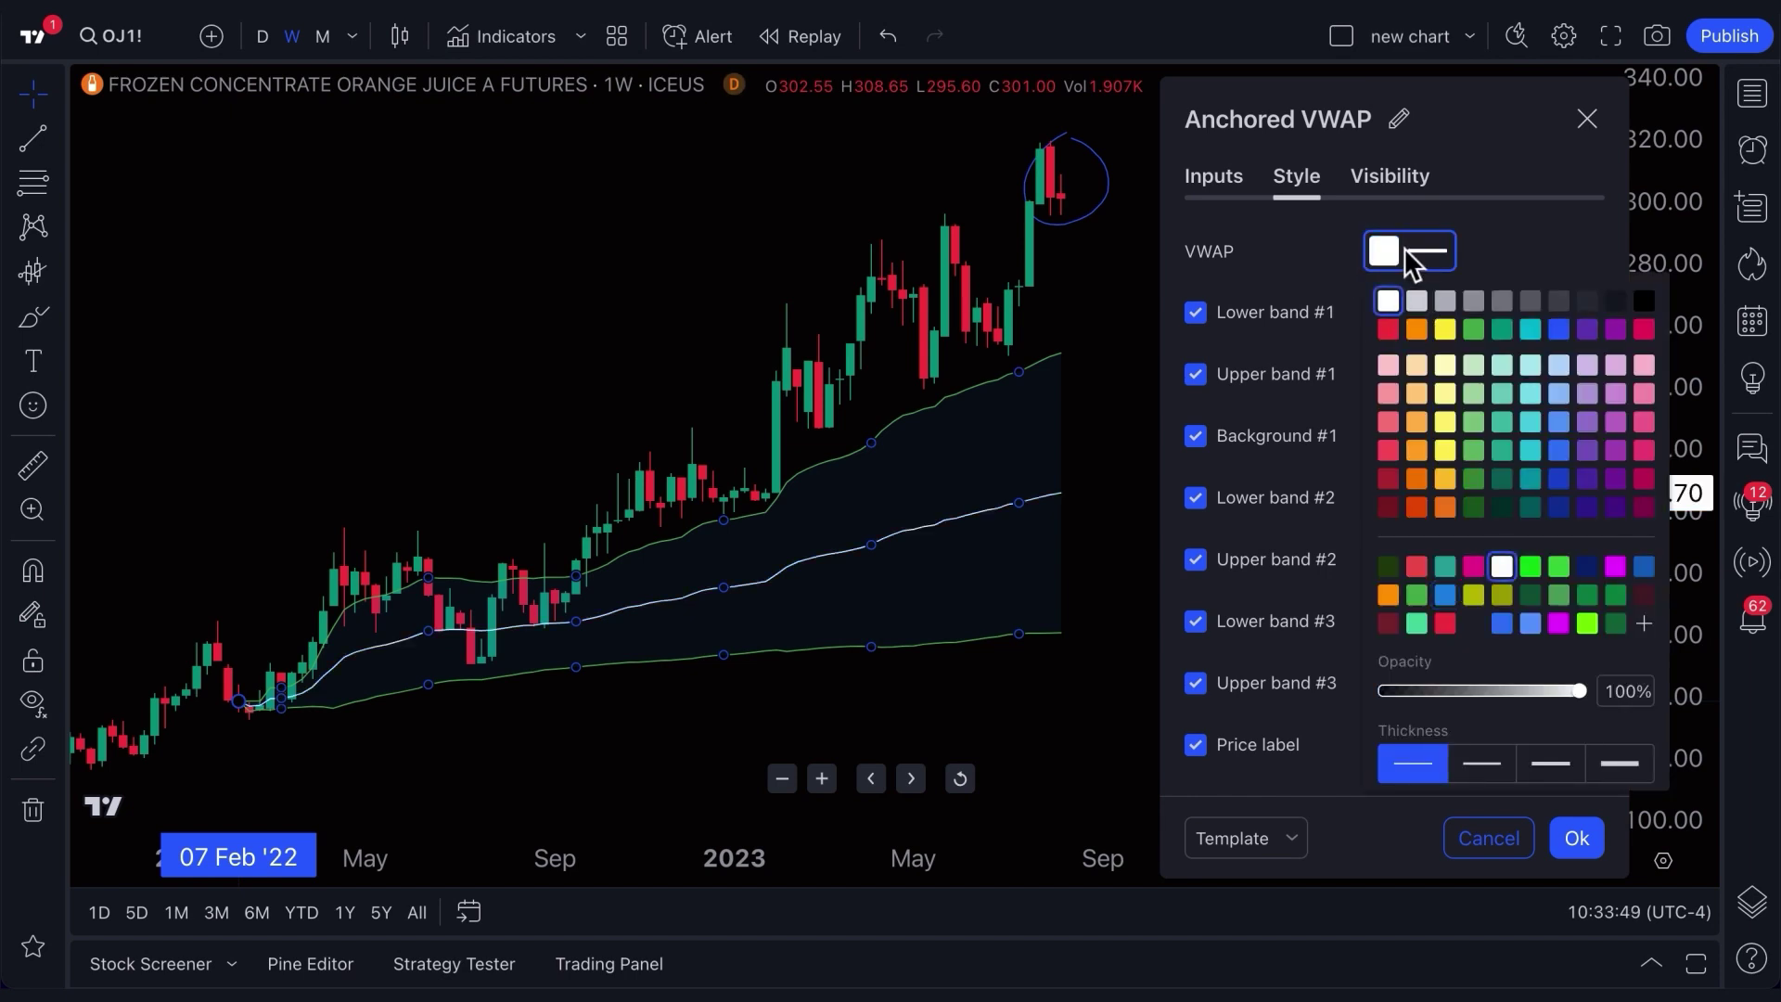
{"action": "left_click", "coordinate": [1487, 767]}
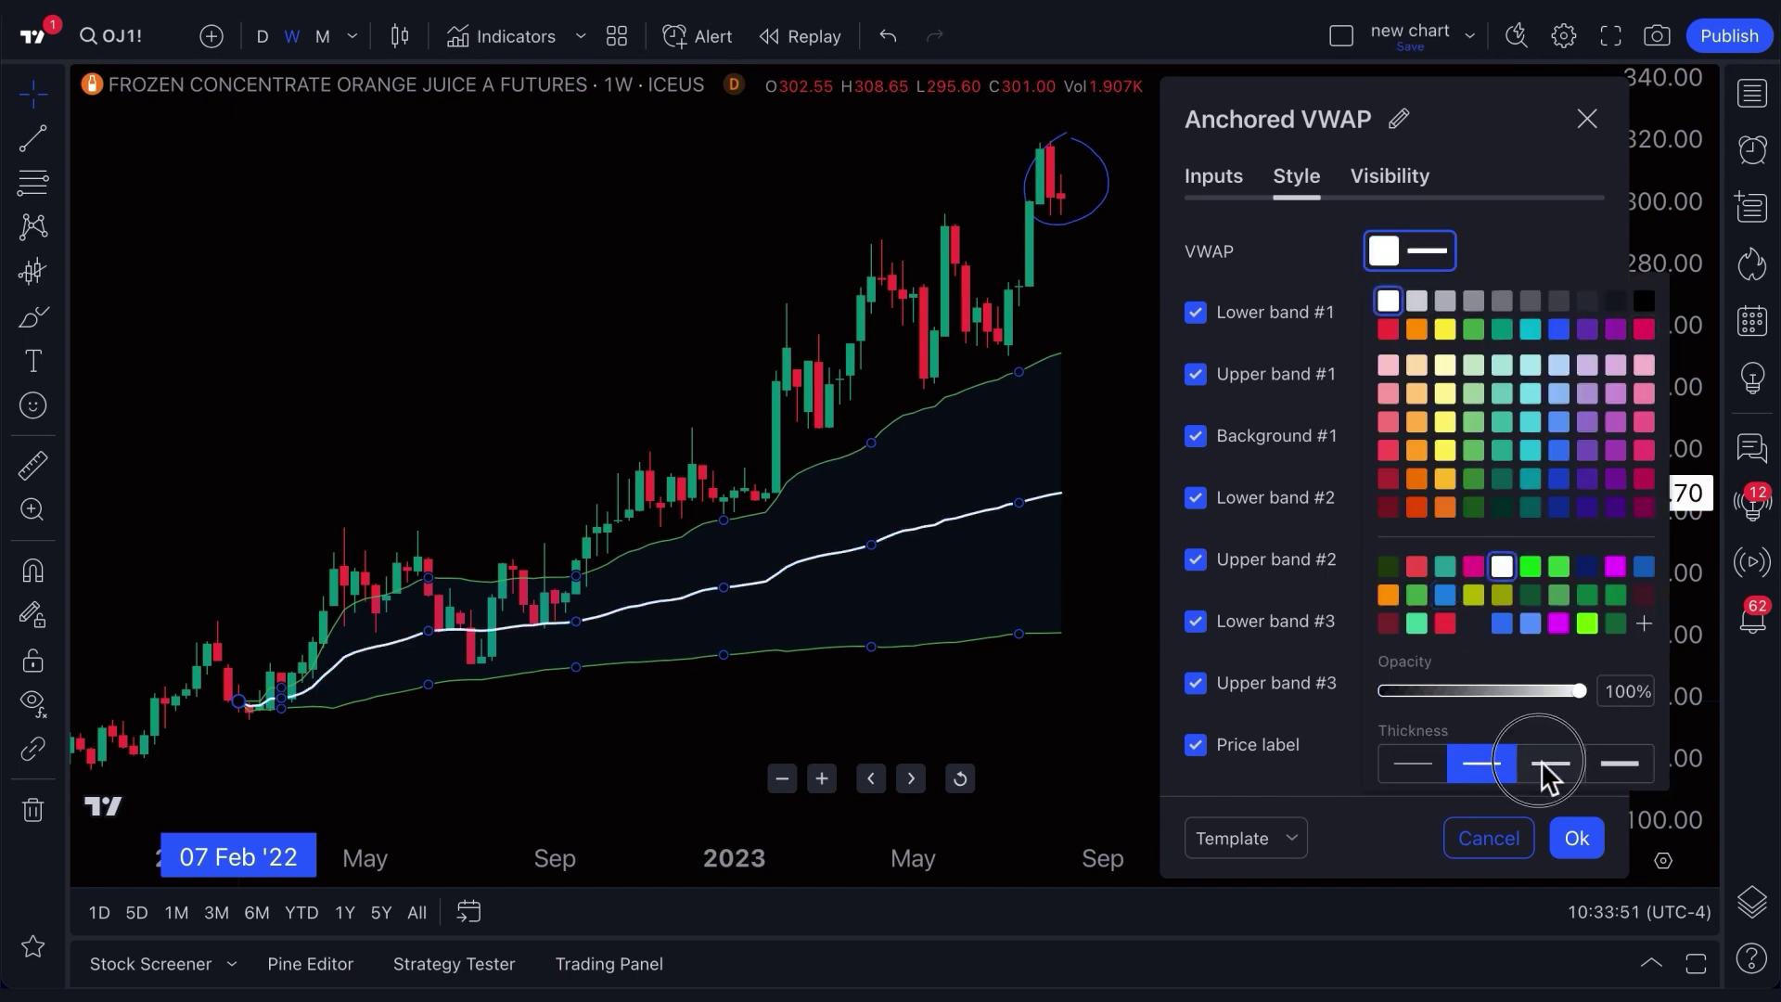
{"action": "left_click", "coordinate": [1528, 768]}
{"action": "left_click", "coordinate": [1489, 770]}
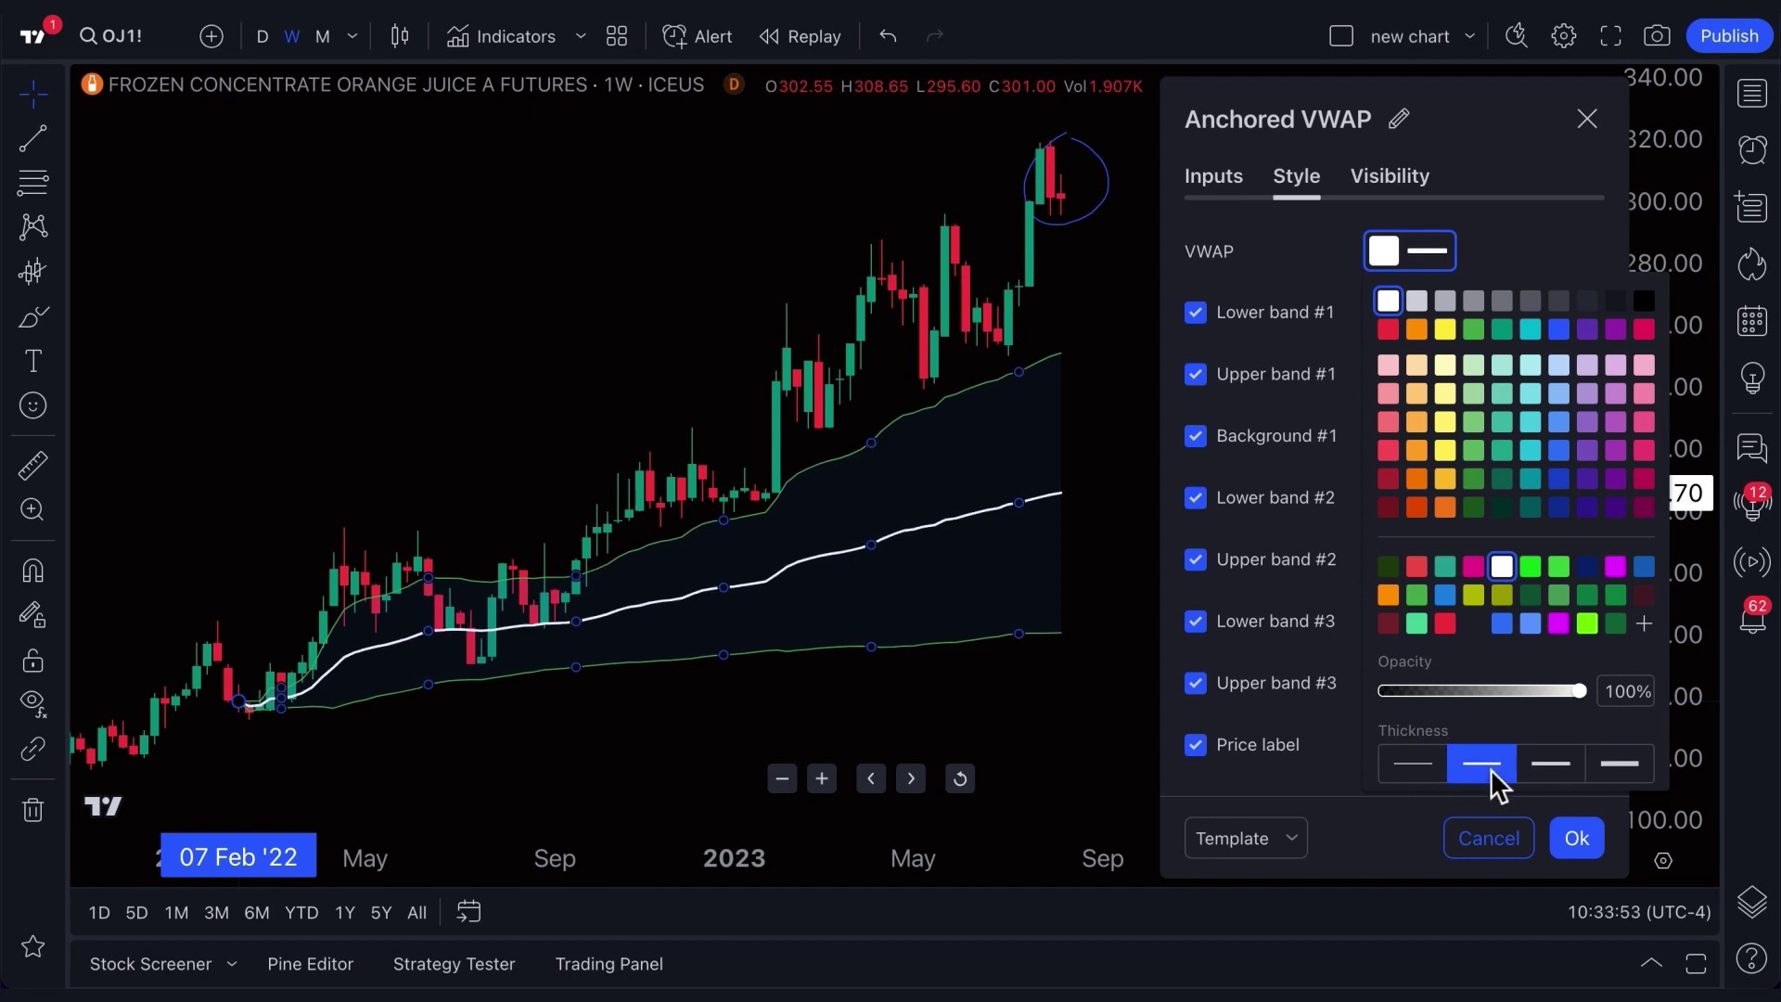
{"action": "left_click", "coordinate": [1524, 225]}
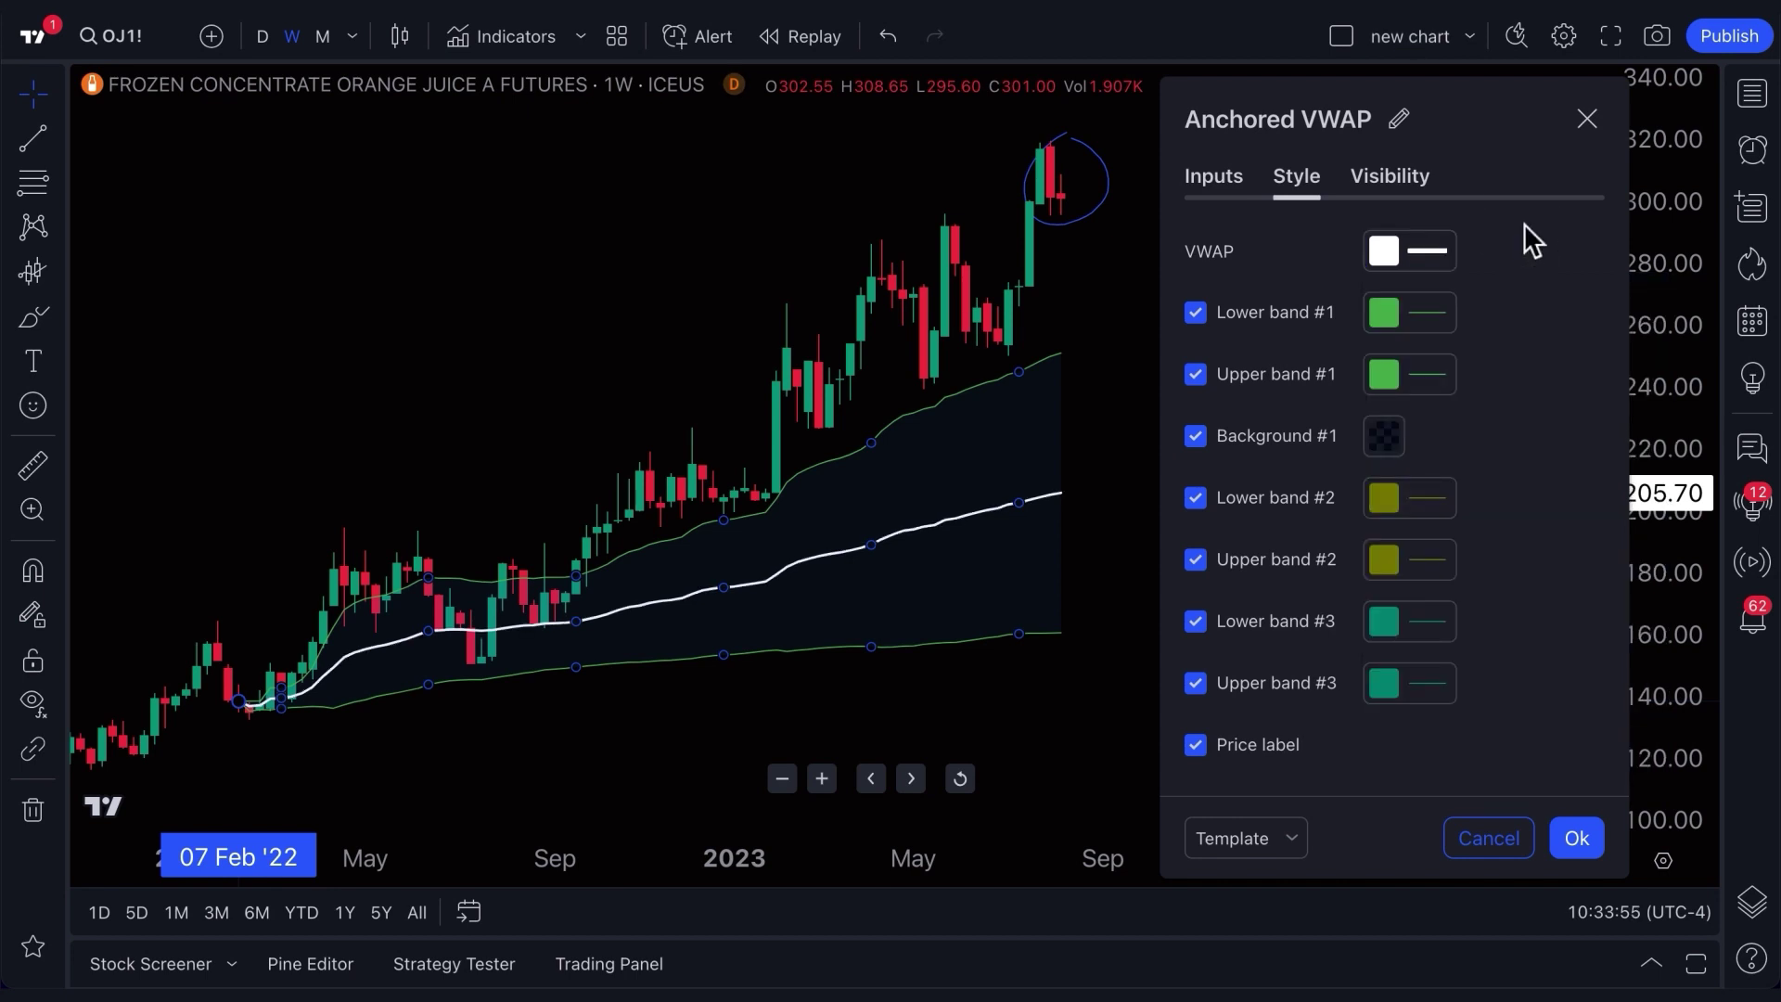
{"action": "left_click", "coordinate": [1588, 122]}
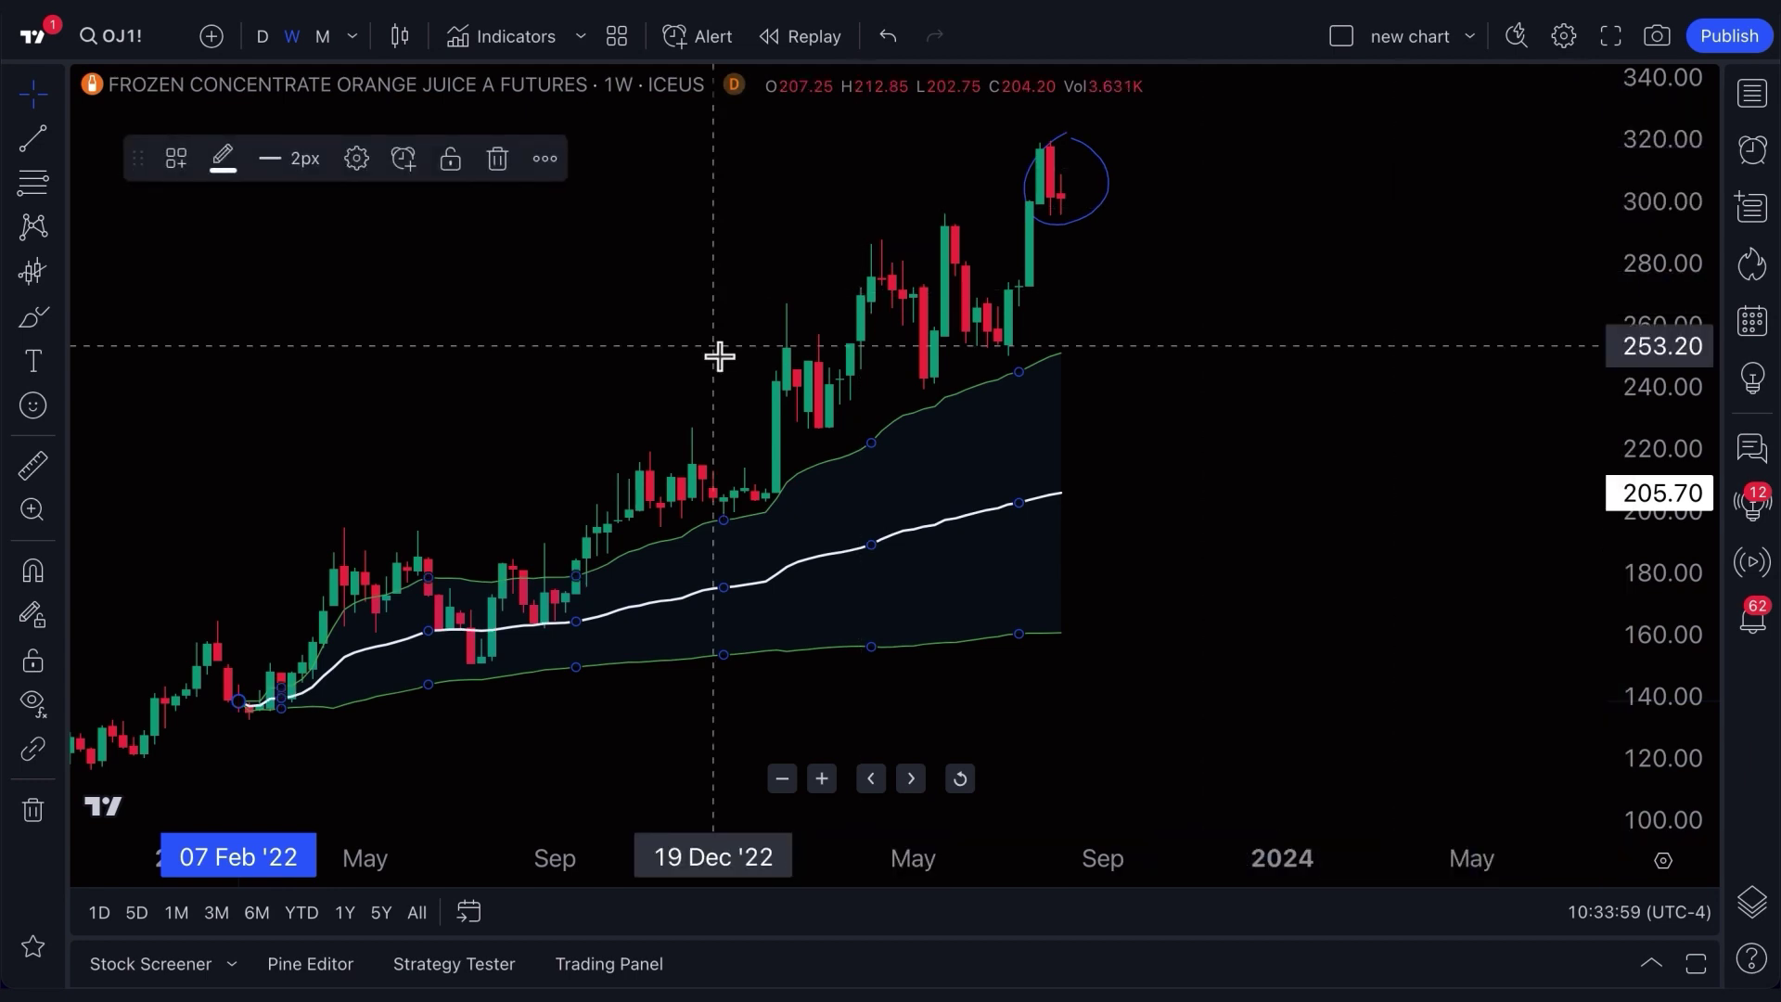
{"action": "left_click", "coordinate": [555, 457]}
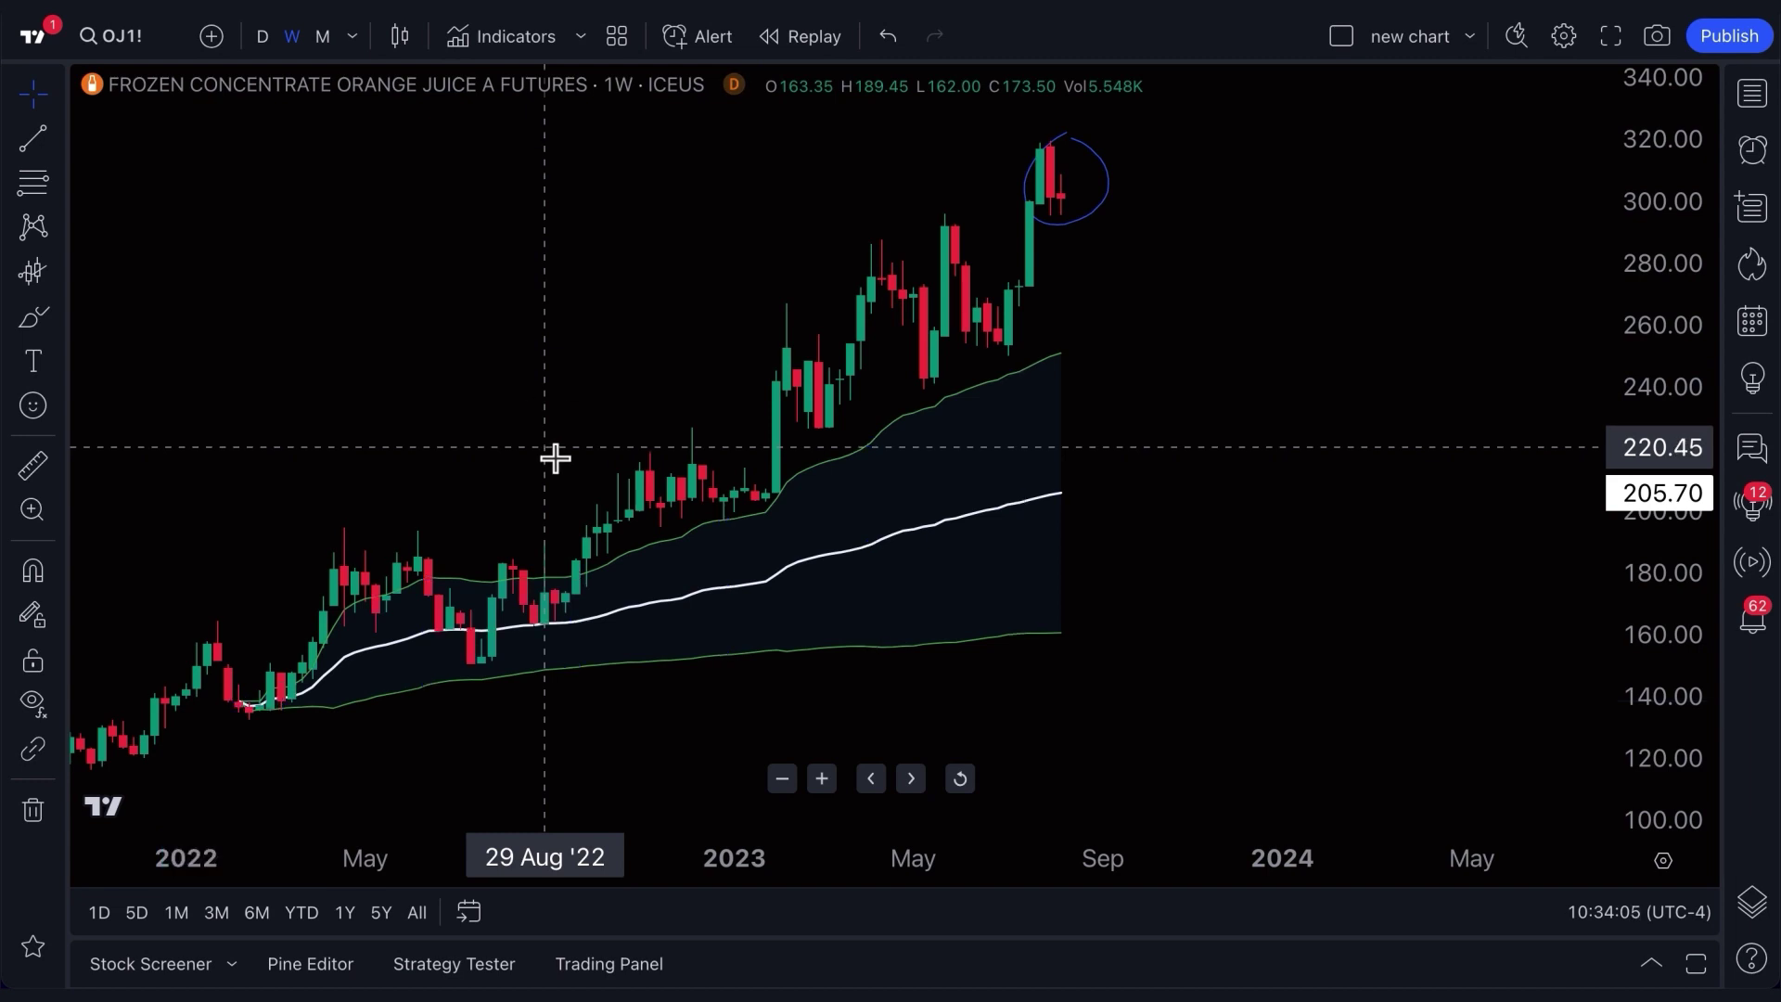
Star Long Position and Short Position as favourites, then unstar them again.
{"action": "left_click", "coordinate": [59, 271]}
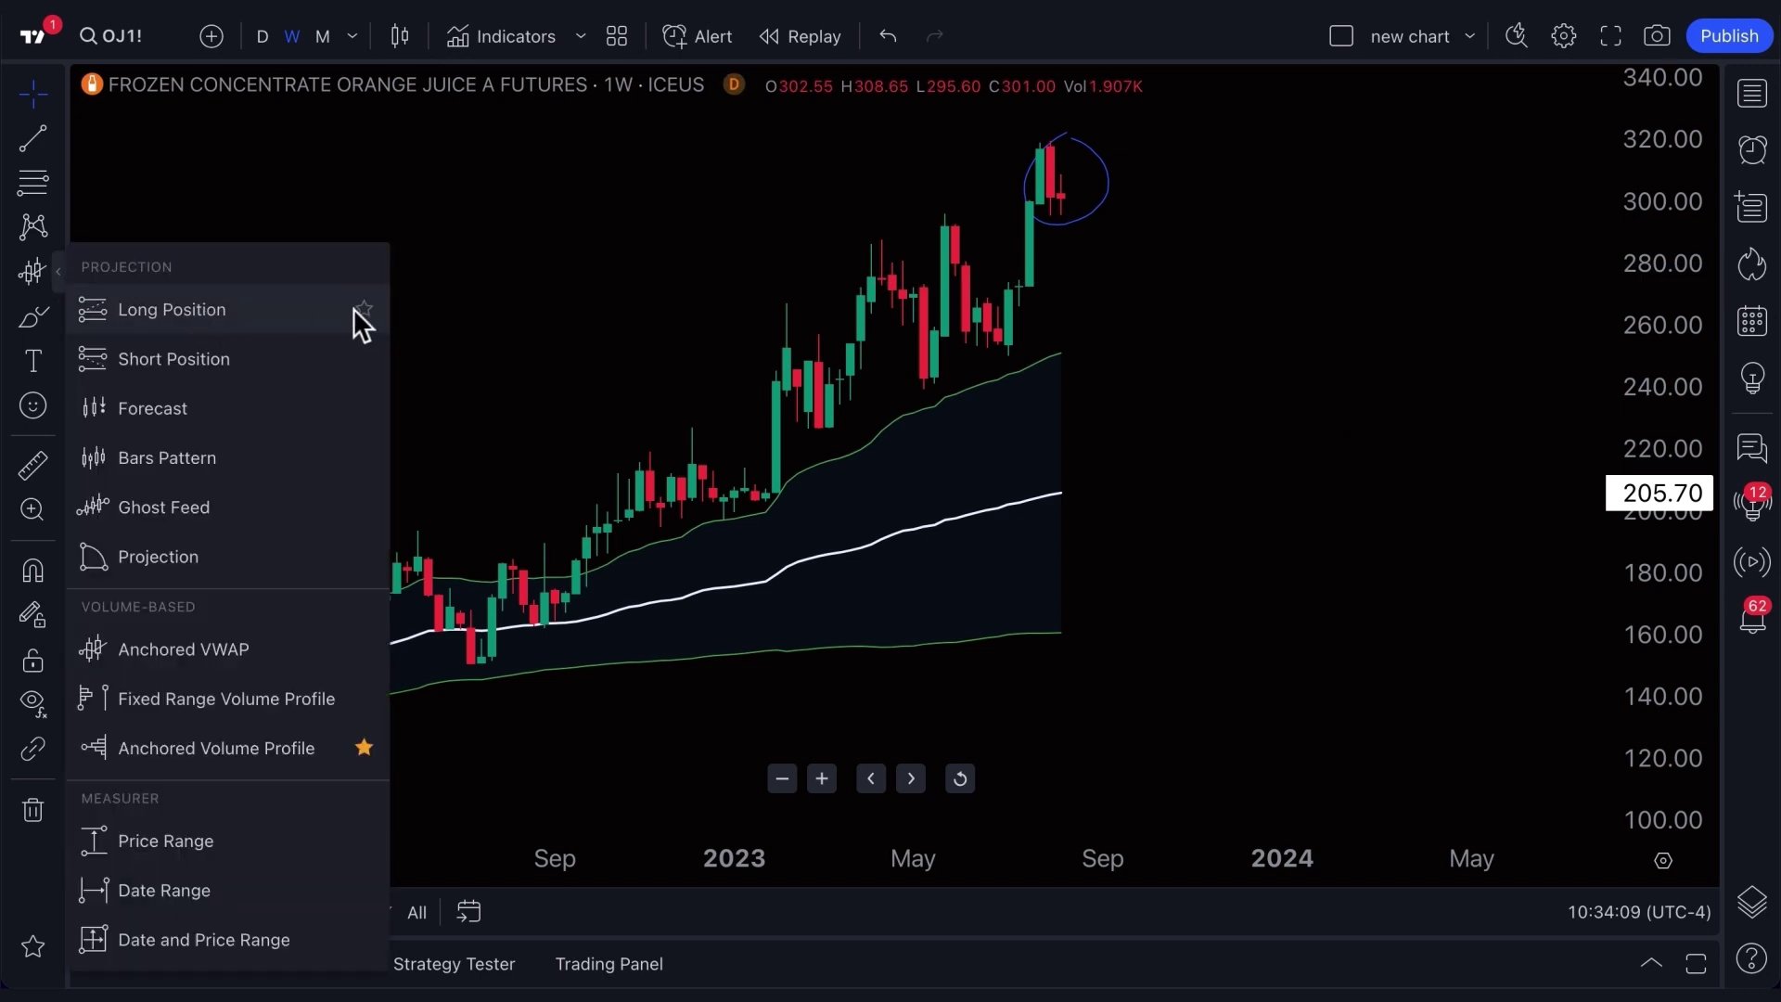
{"action": "left_click", "coordinate": [365, 309]}
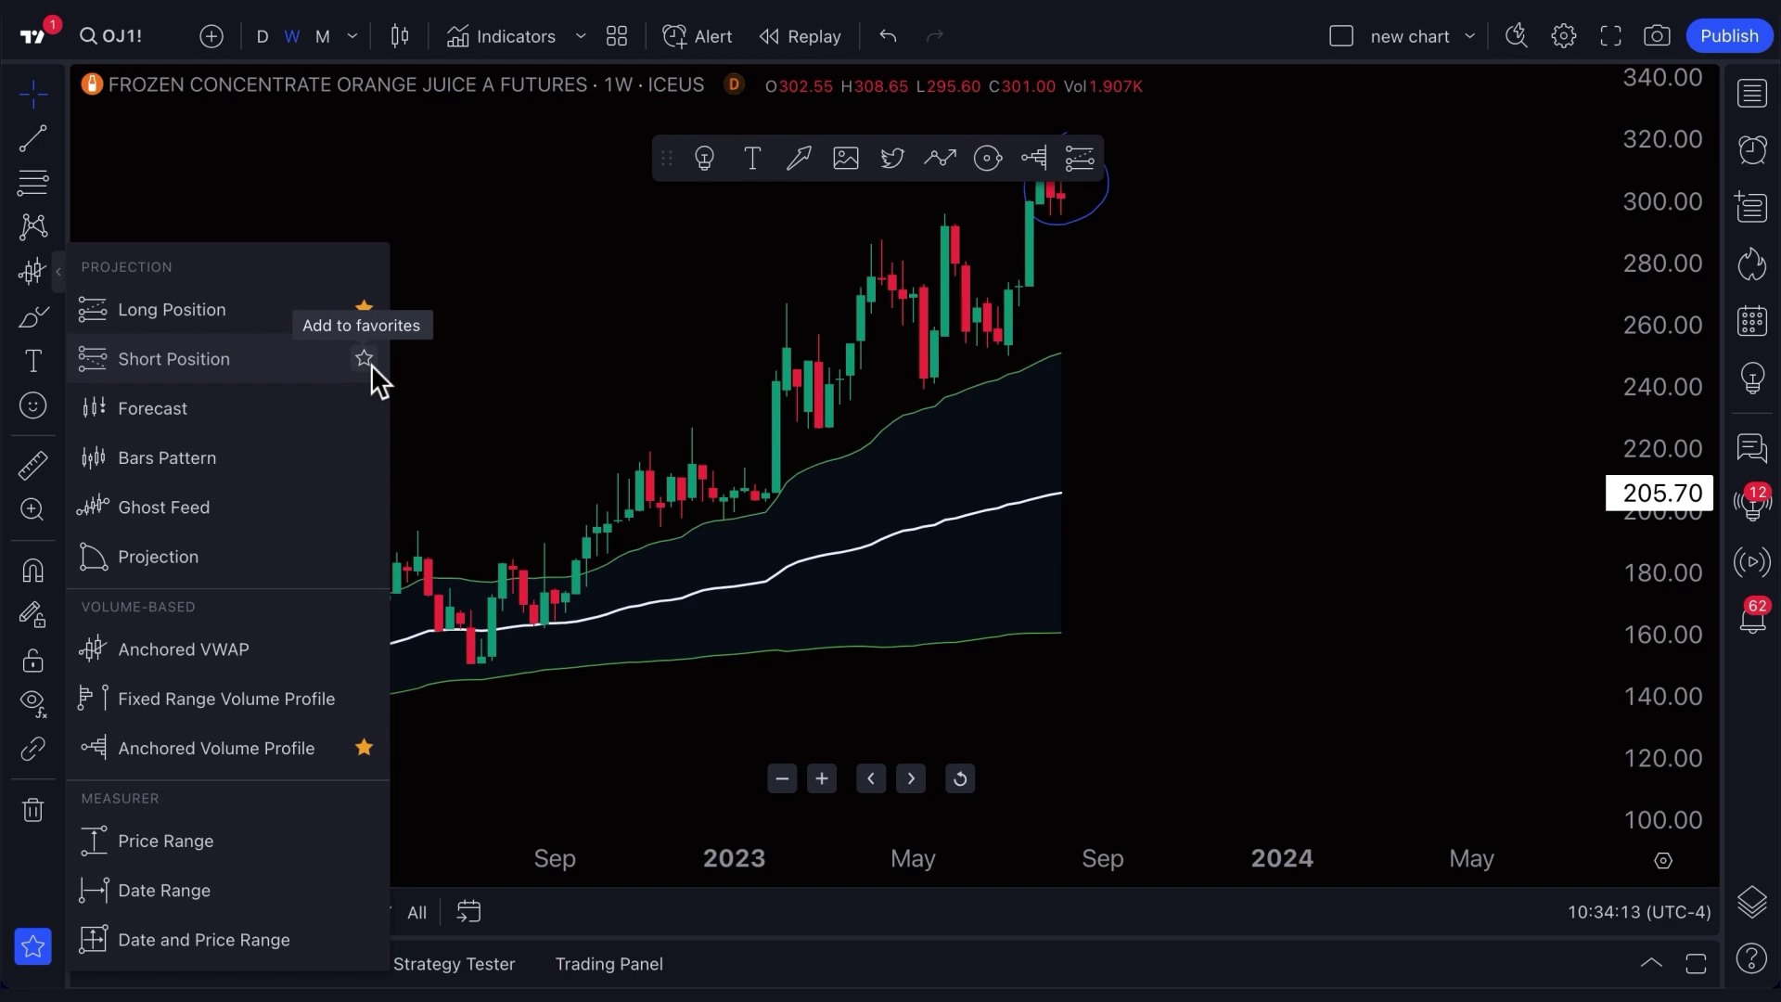
{"action": "left_click", "coordinate": [365, 359]}
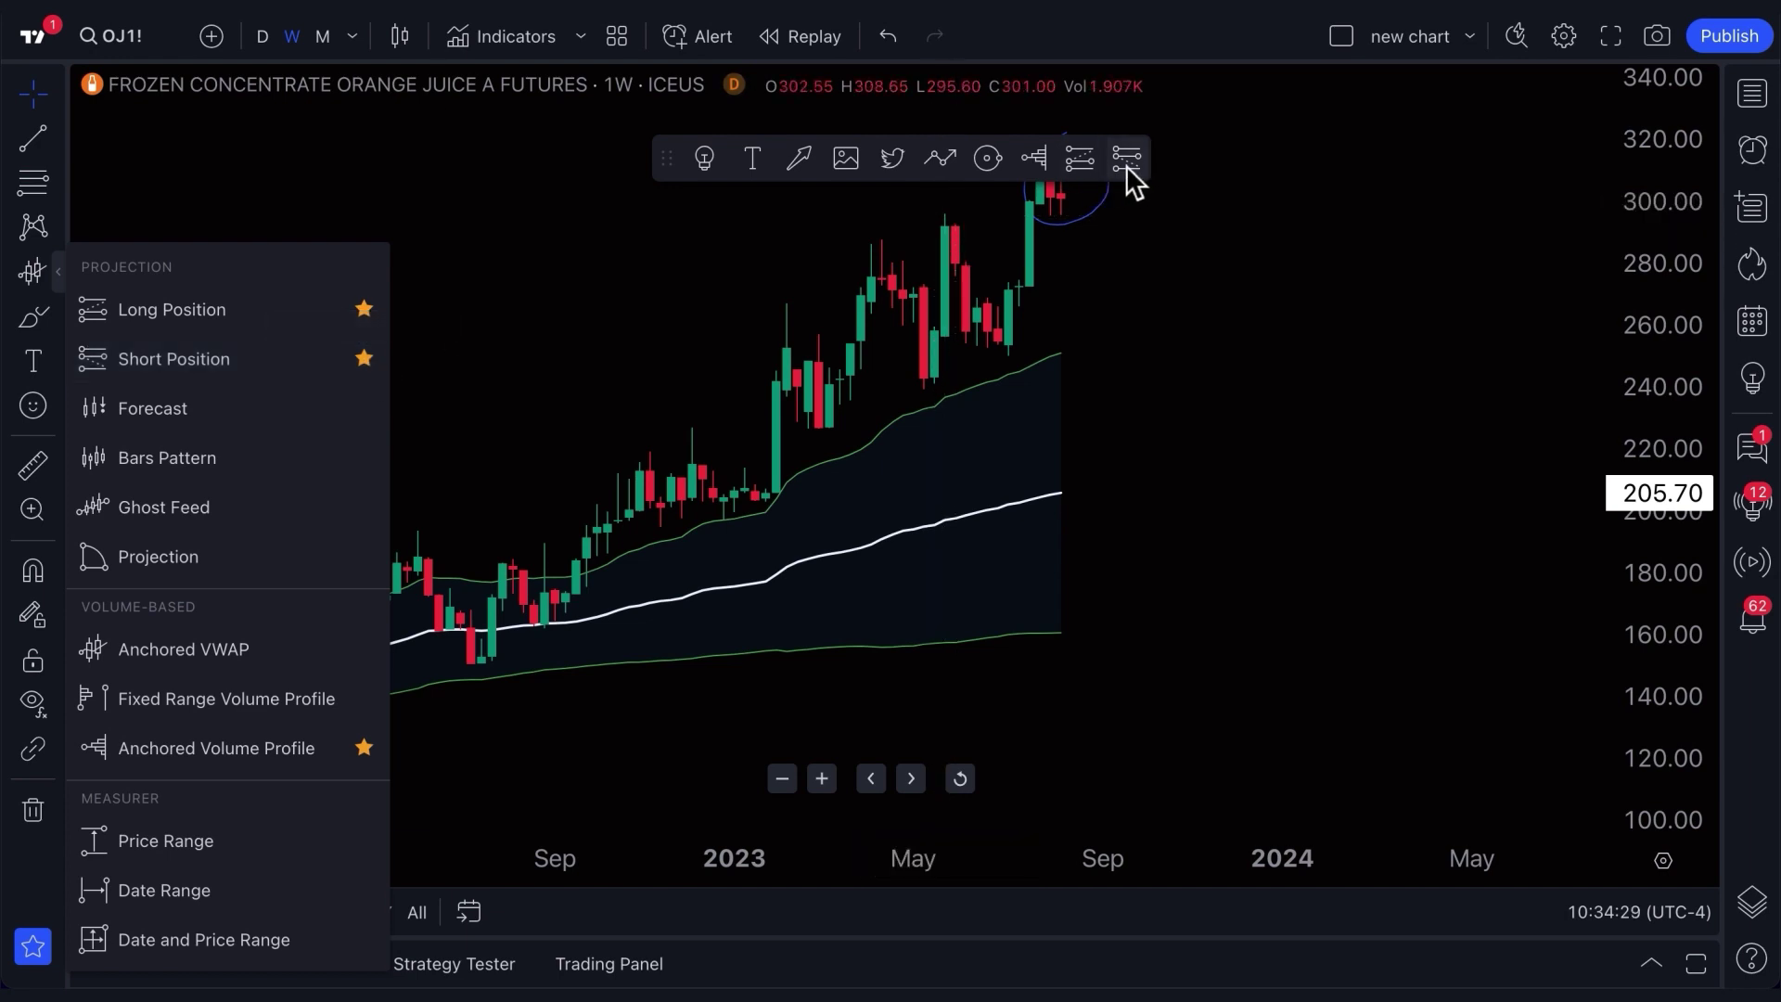
{"action": "left_click", "coordinate": [364, 359]}
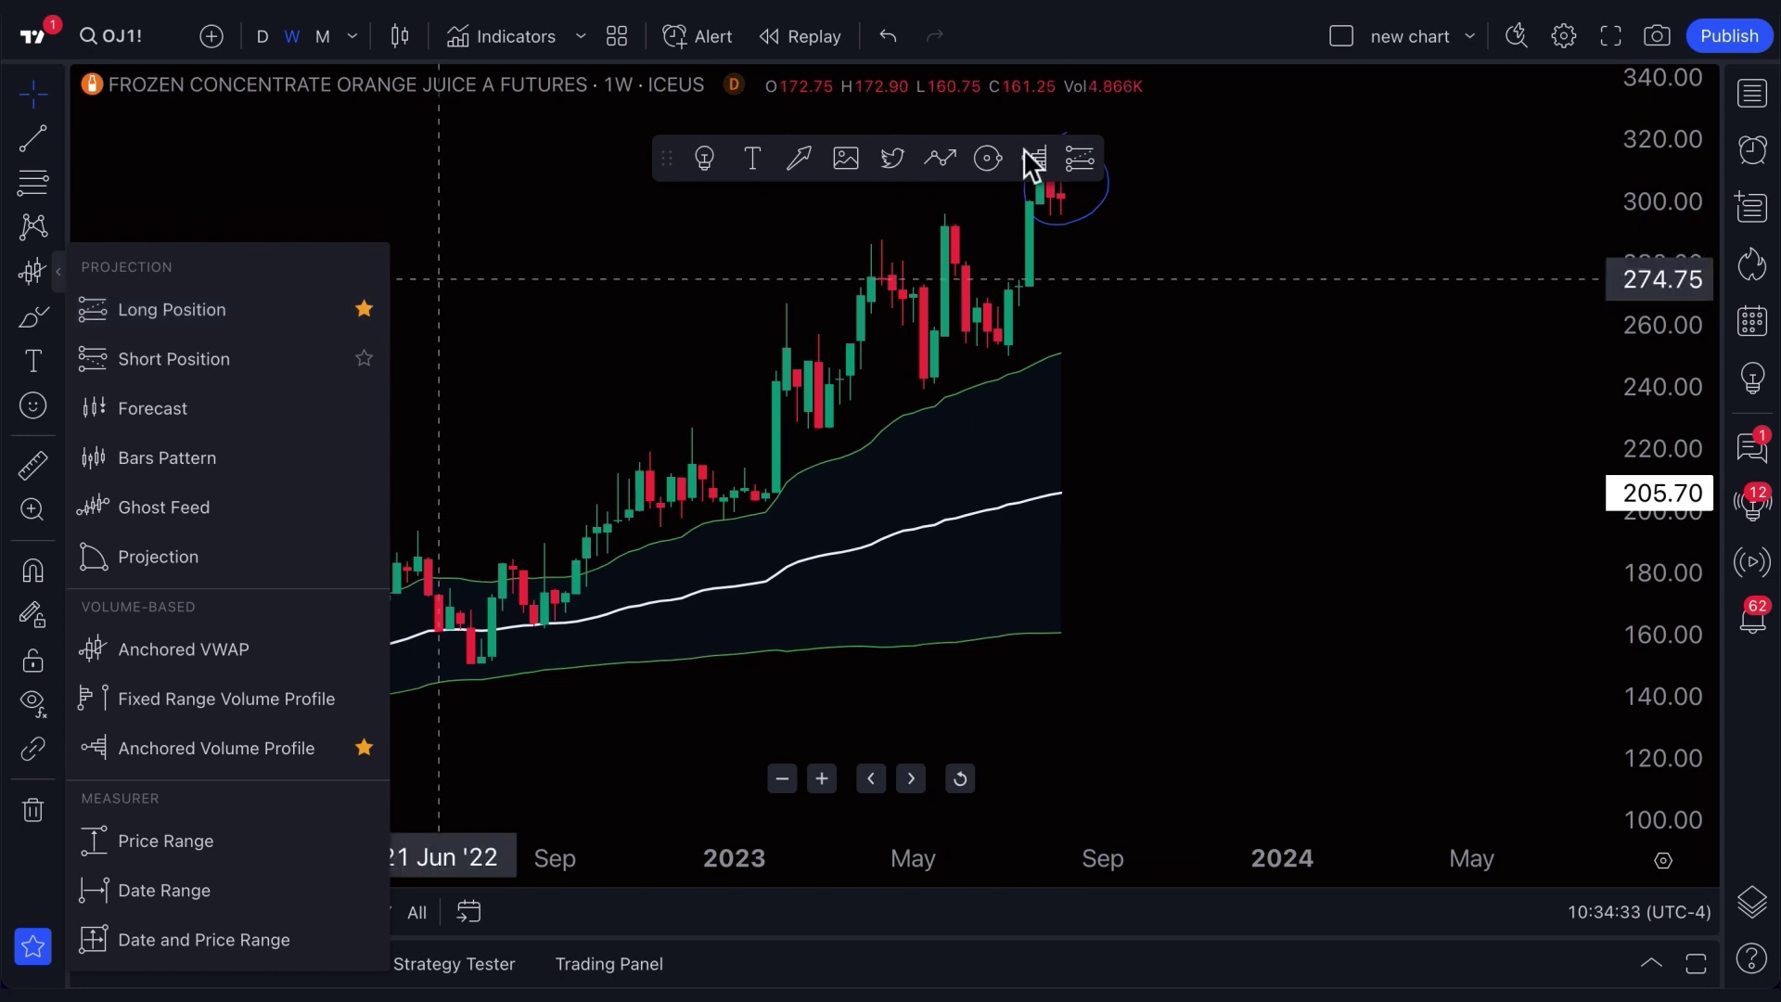
{"action": "left_click", "coordinate": [369, 310]}
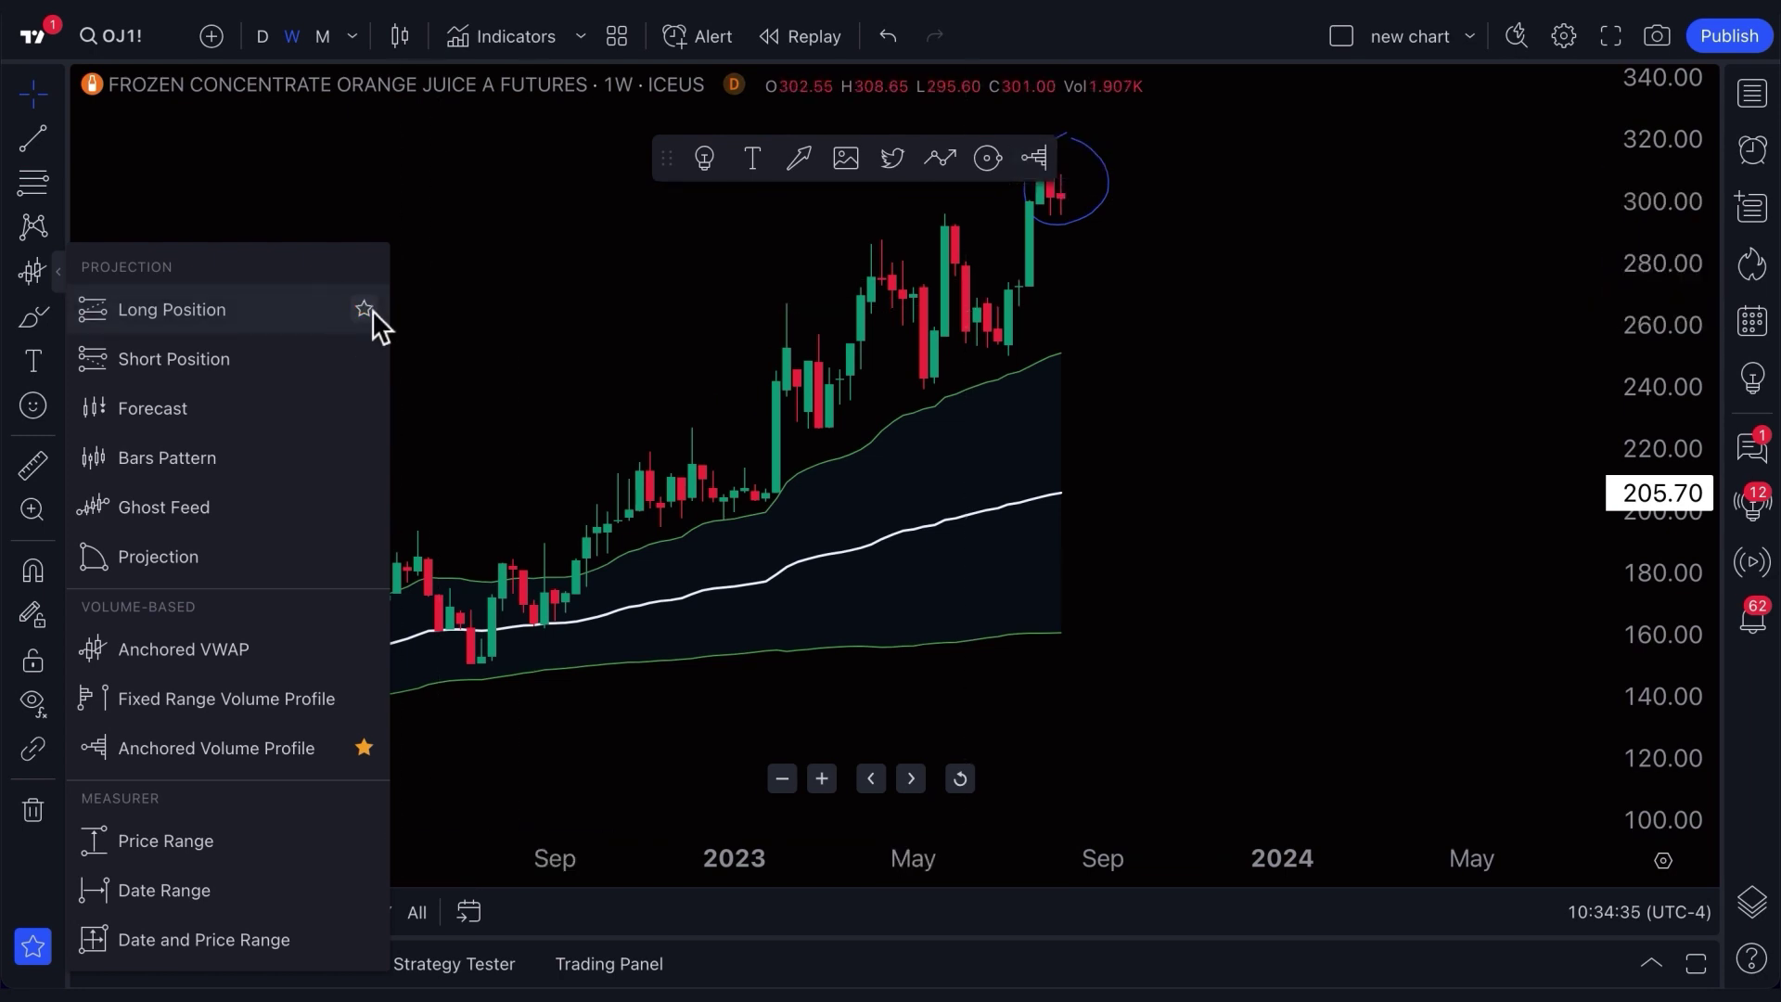
Favourite Forecast, Bars Pattern and Ghost Feed, and move the favourites bar top-left.
{"action": "left_click", "coordinate": [367, 409]}
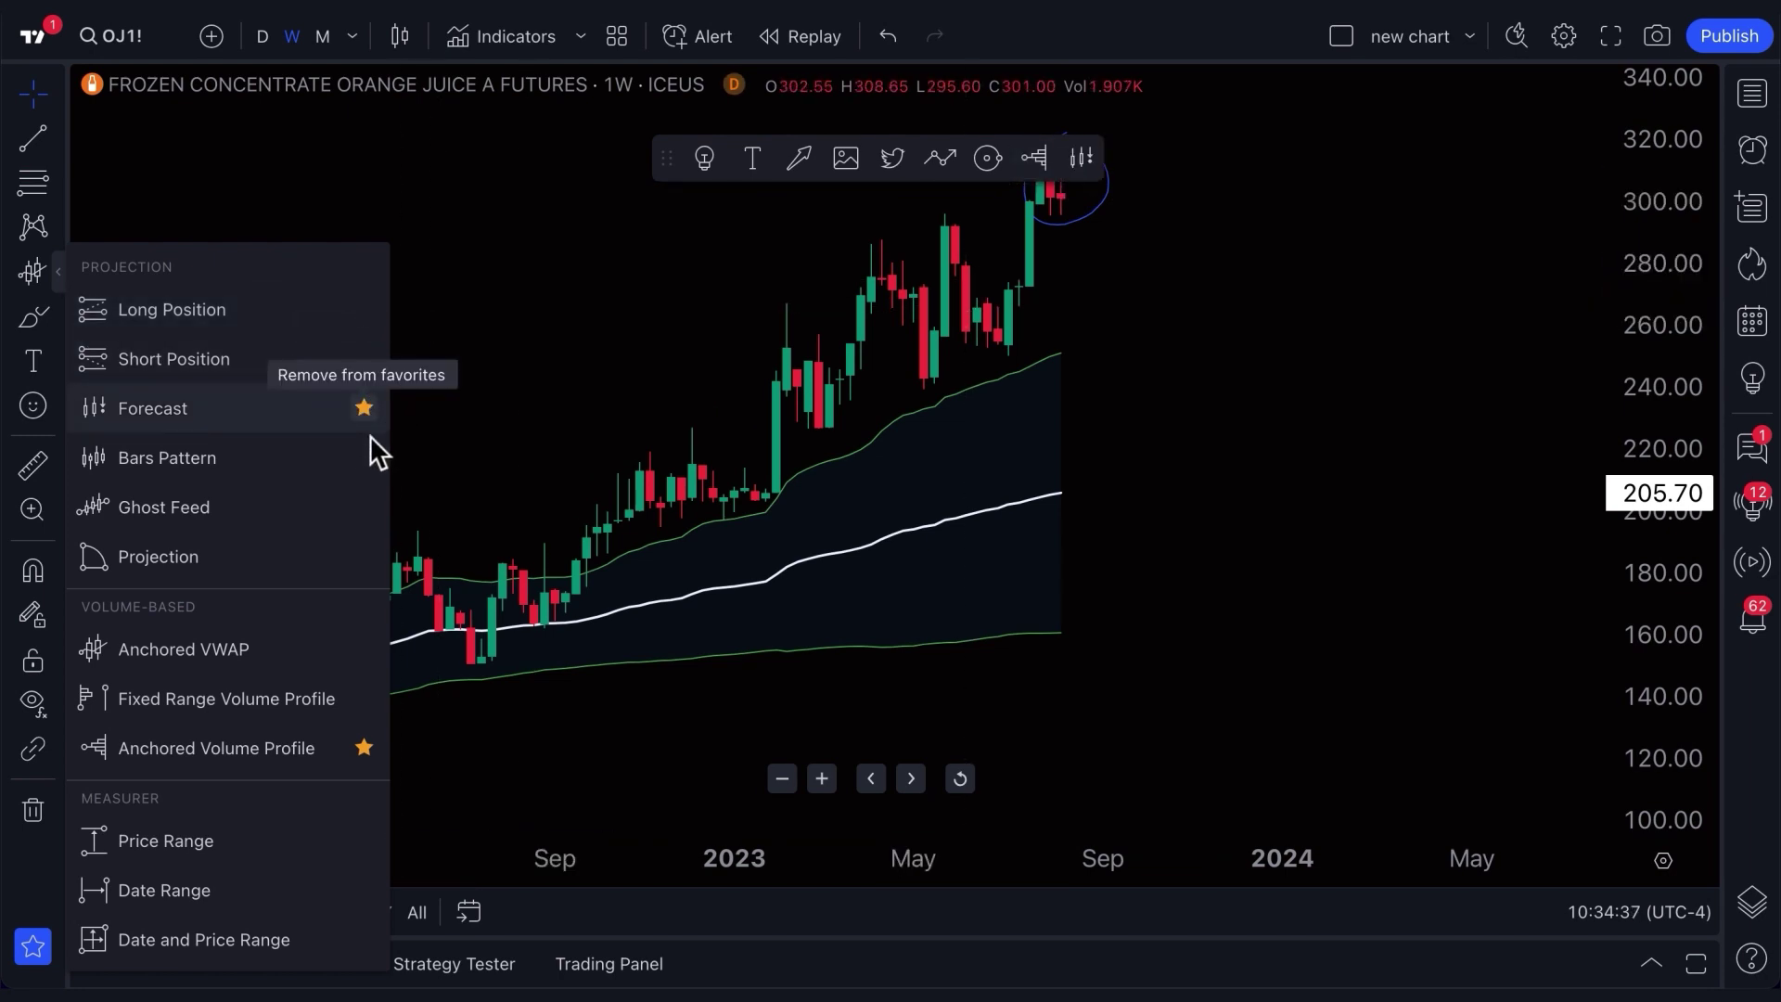
{"action": "left_click", "coordinate": [367, 457]}
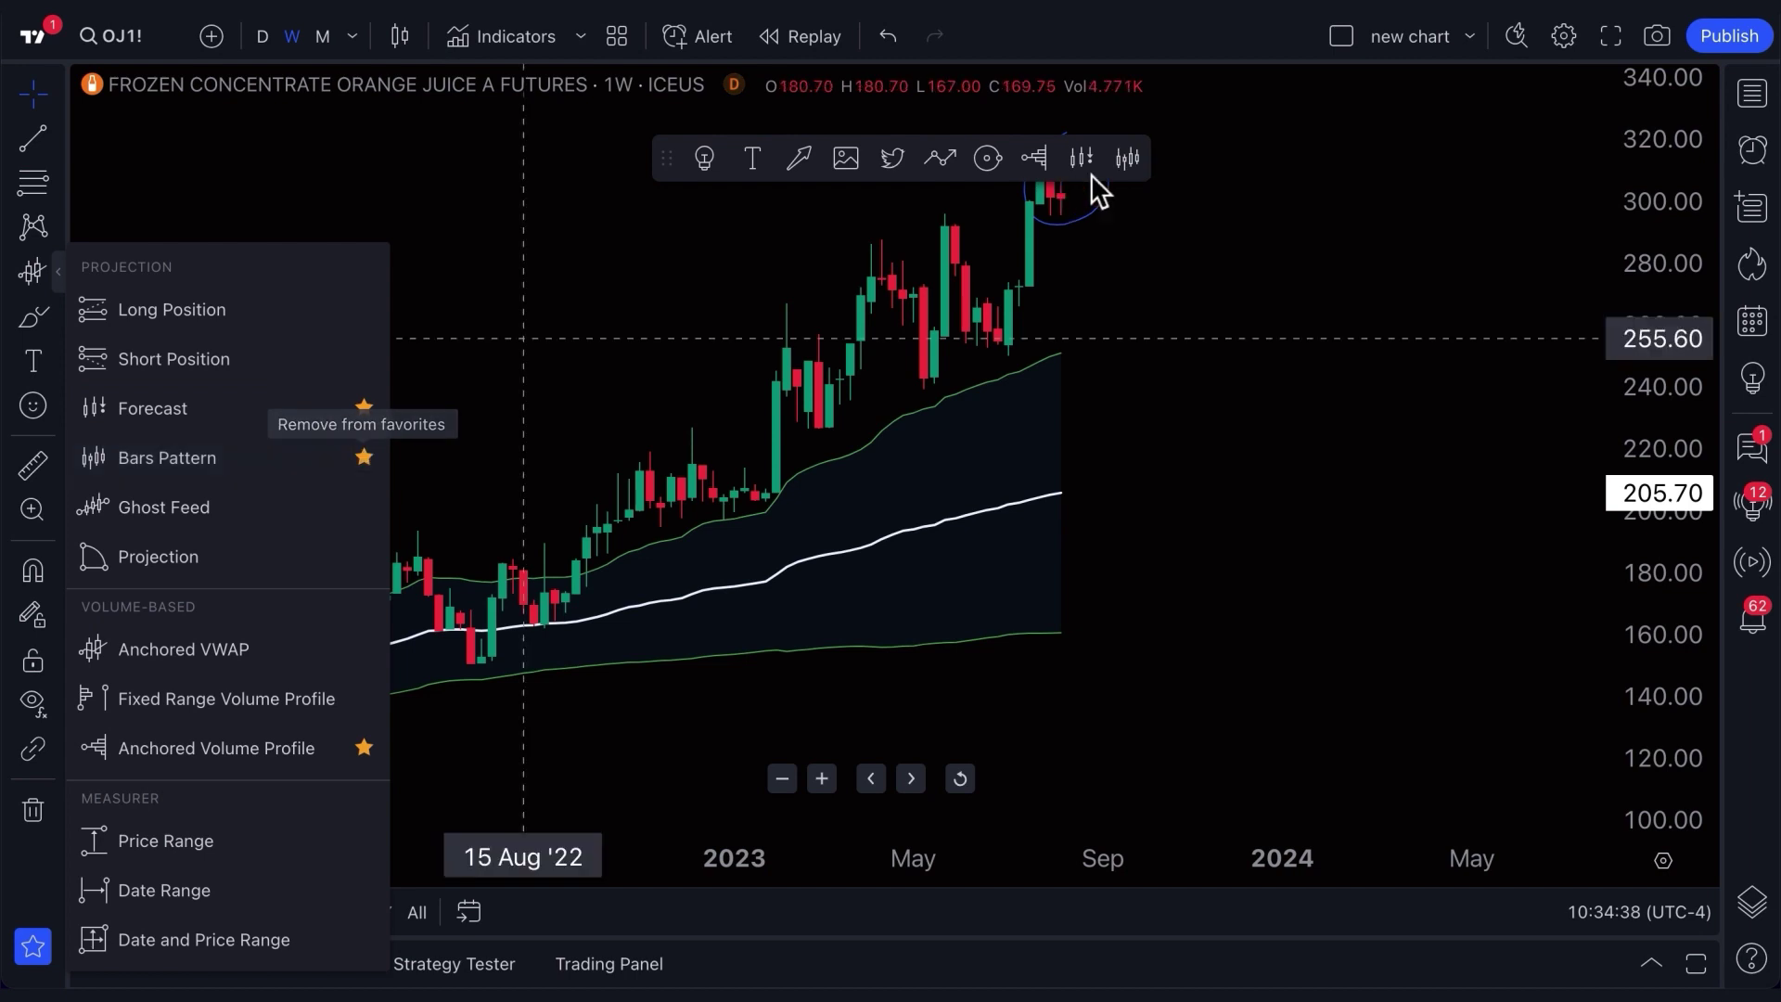
{"action": "left_click", "coordinate": [367, 505]}
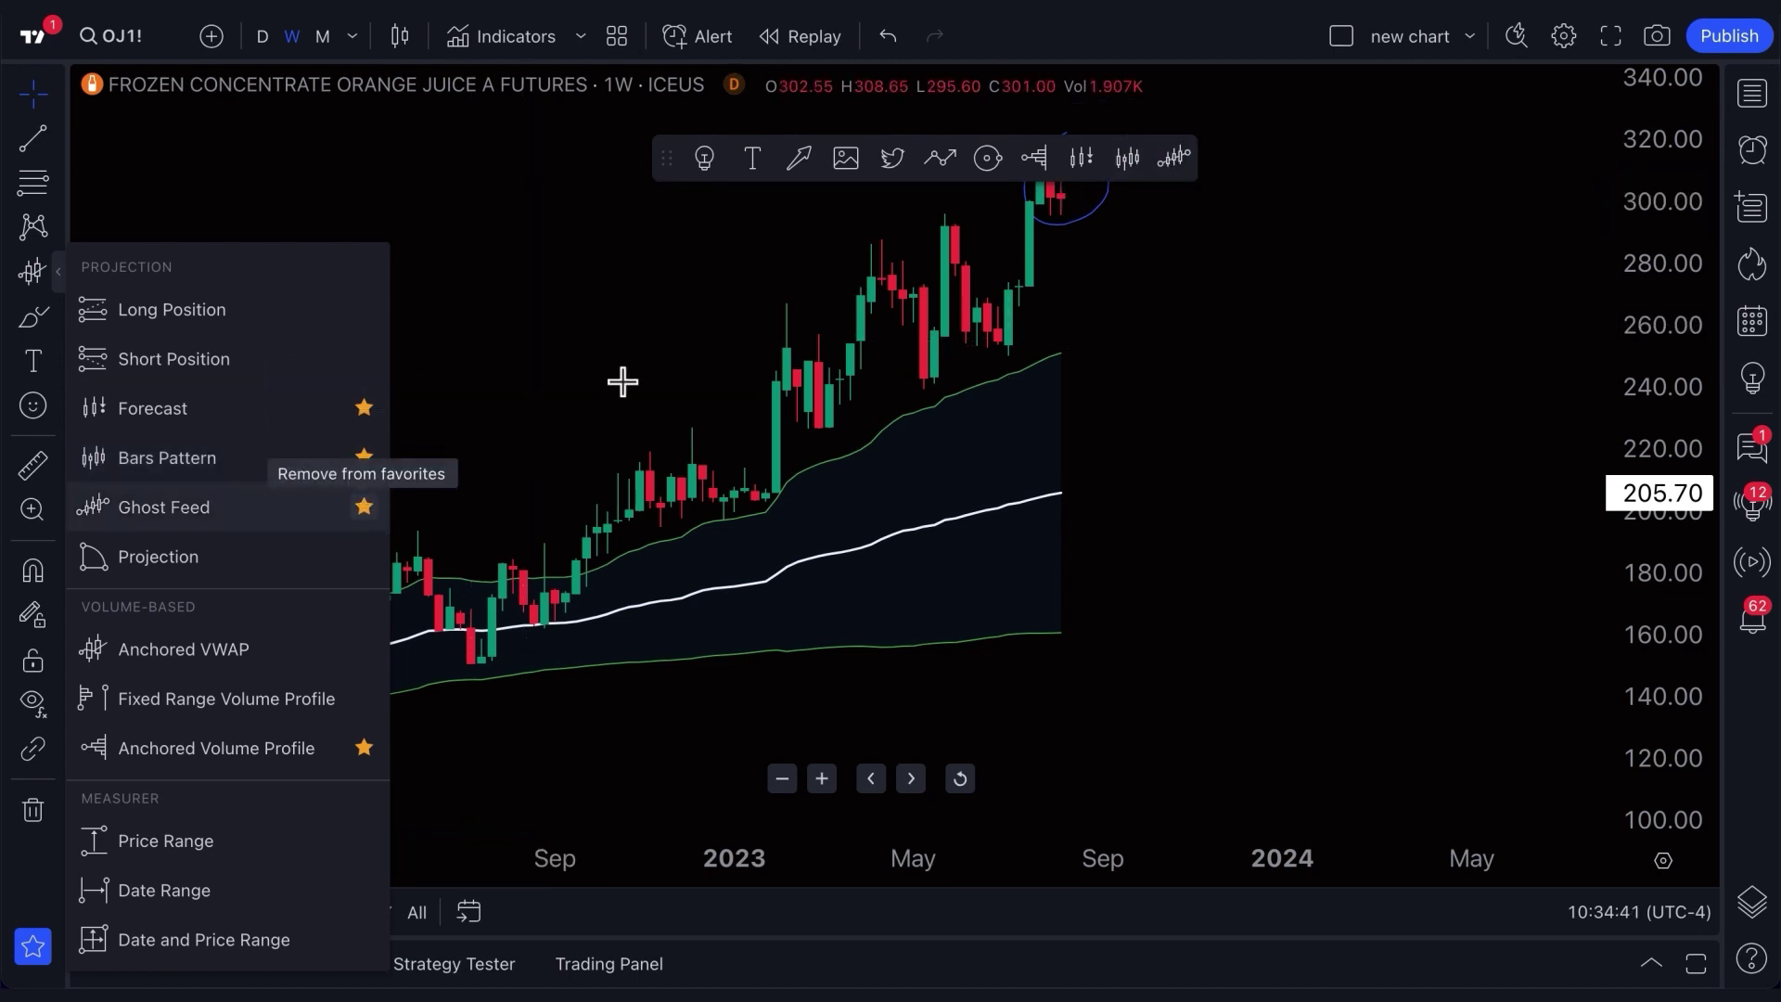
{"action": "left_click", "coordinate": [588, 343]}
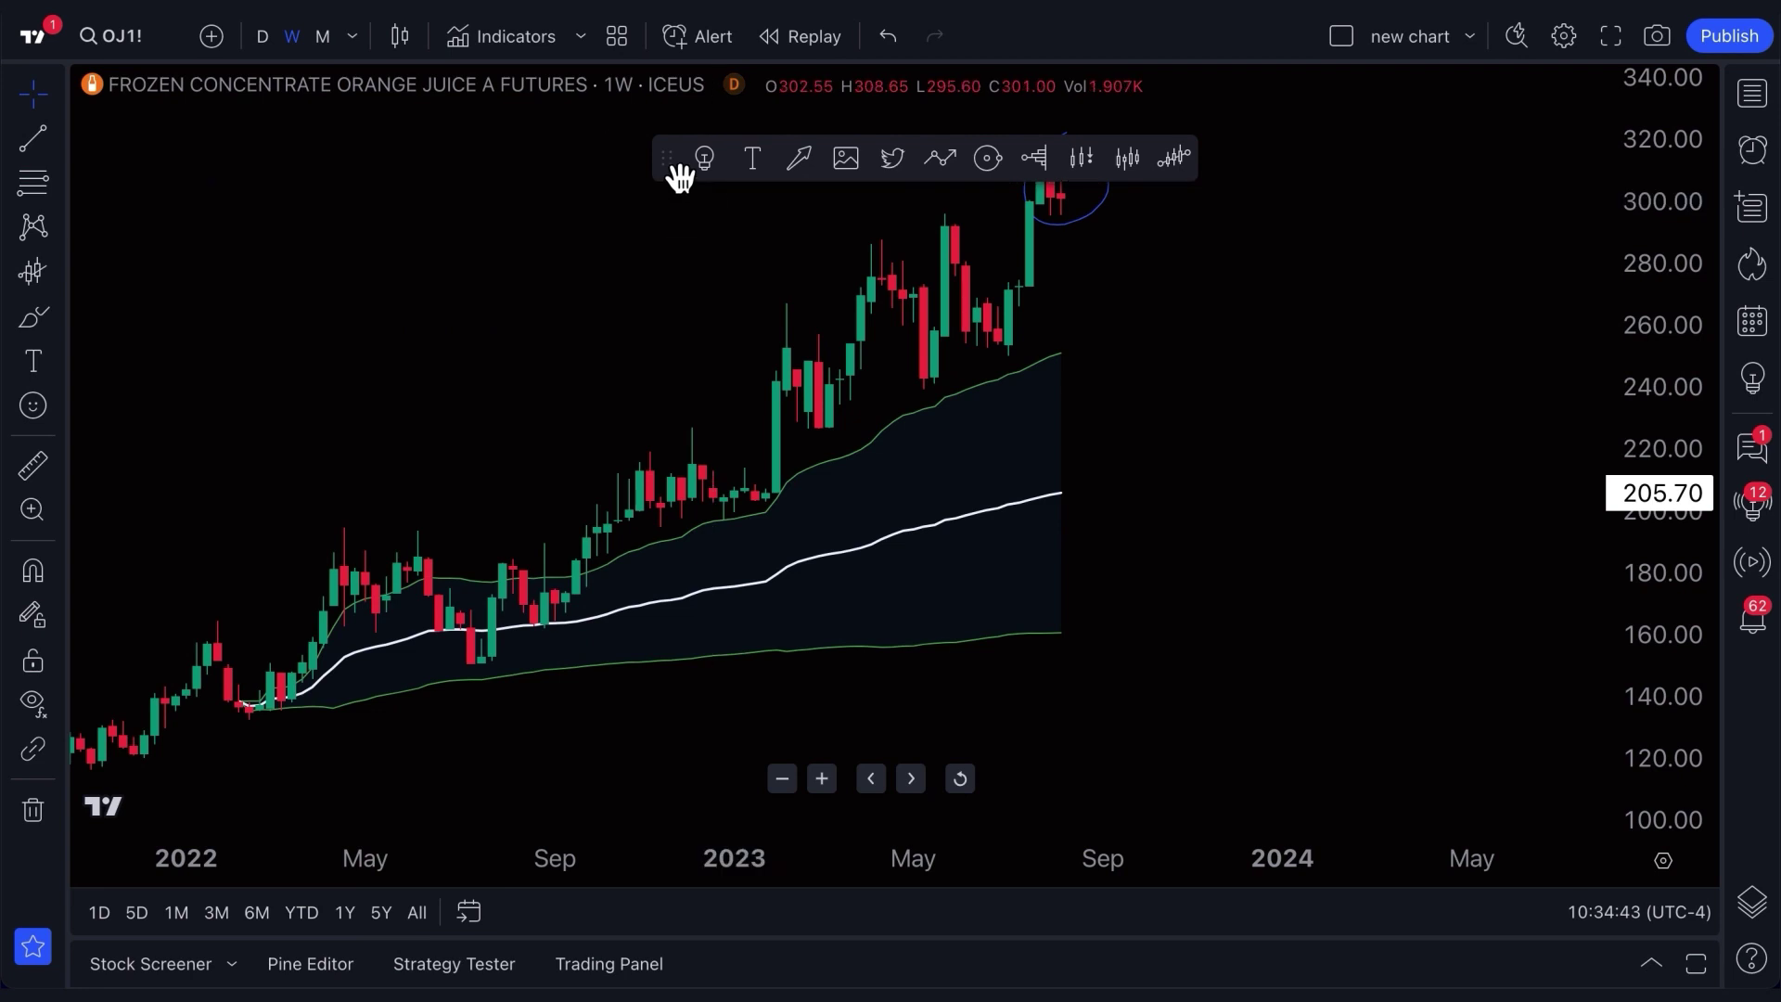
{"action": "left_click_drag", "start_coordinate": [680, 176], "coordinate": [148, 179]}
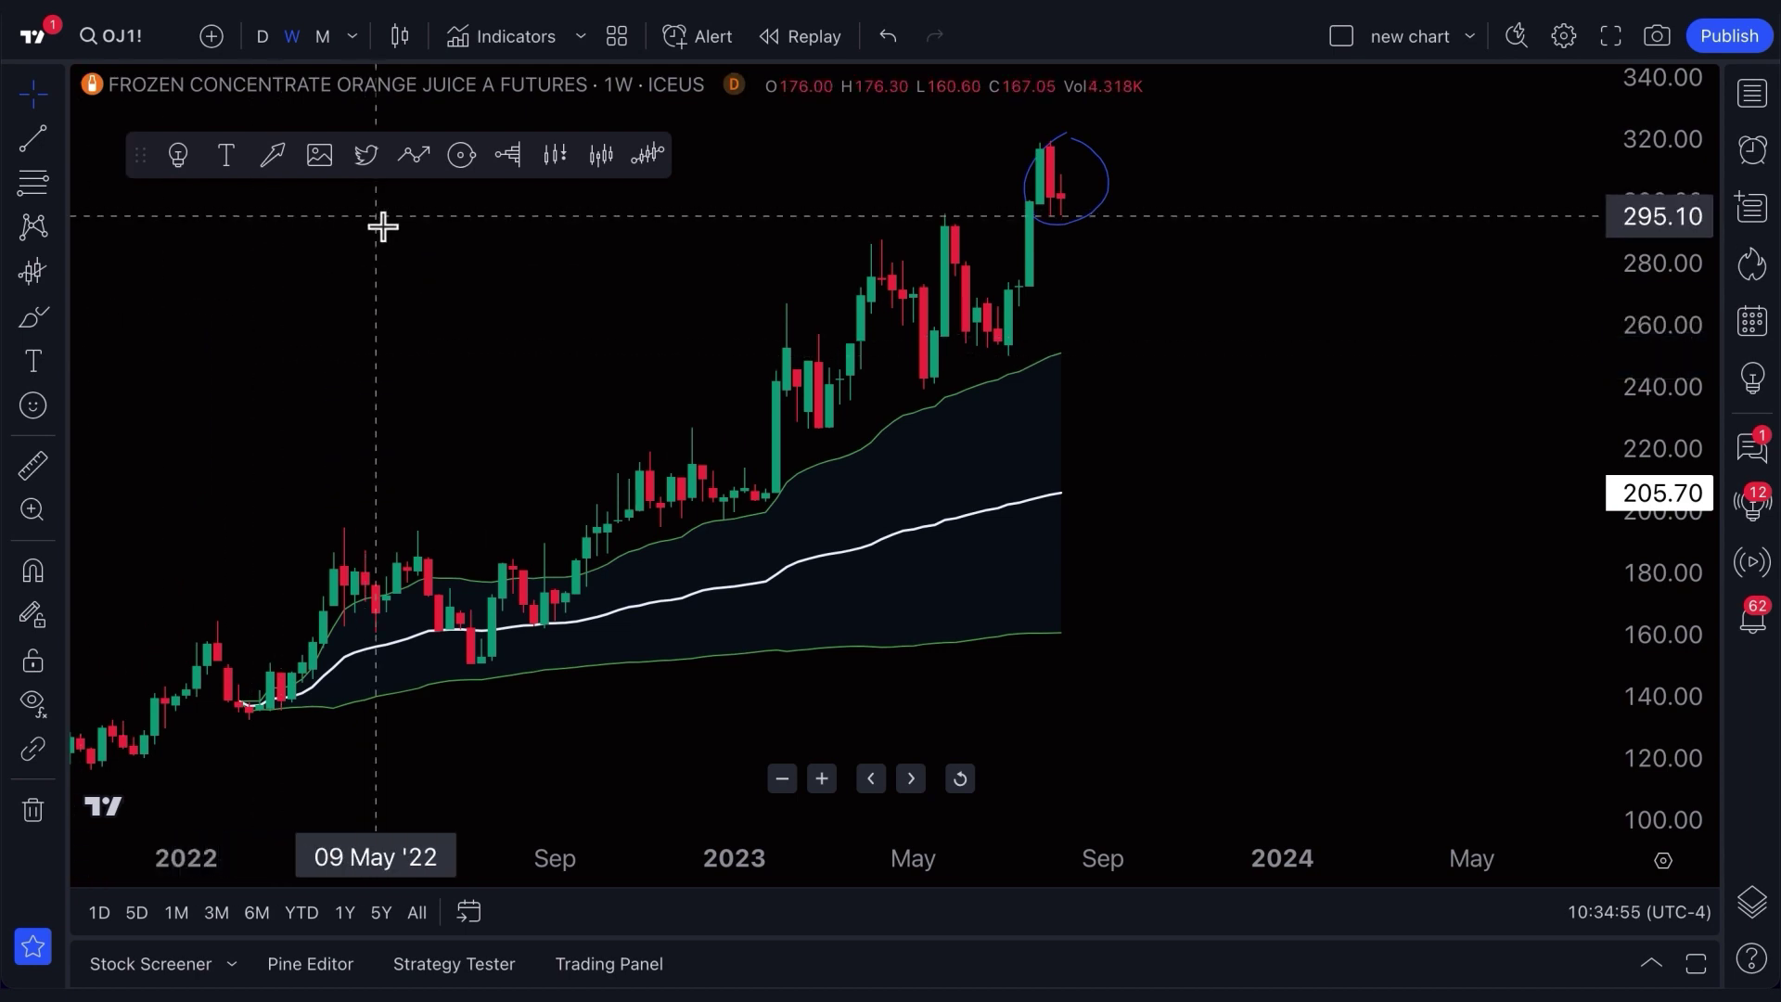
Draw an Arrow Marker from right of the circle pointing at the peak candles.
{"action": "left_click", "coordinate": [272, 156]}
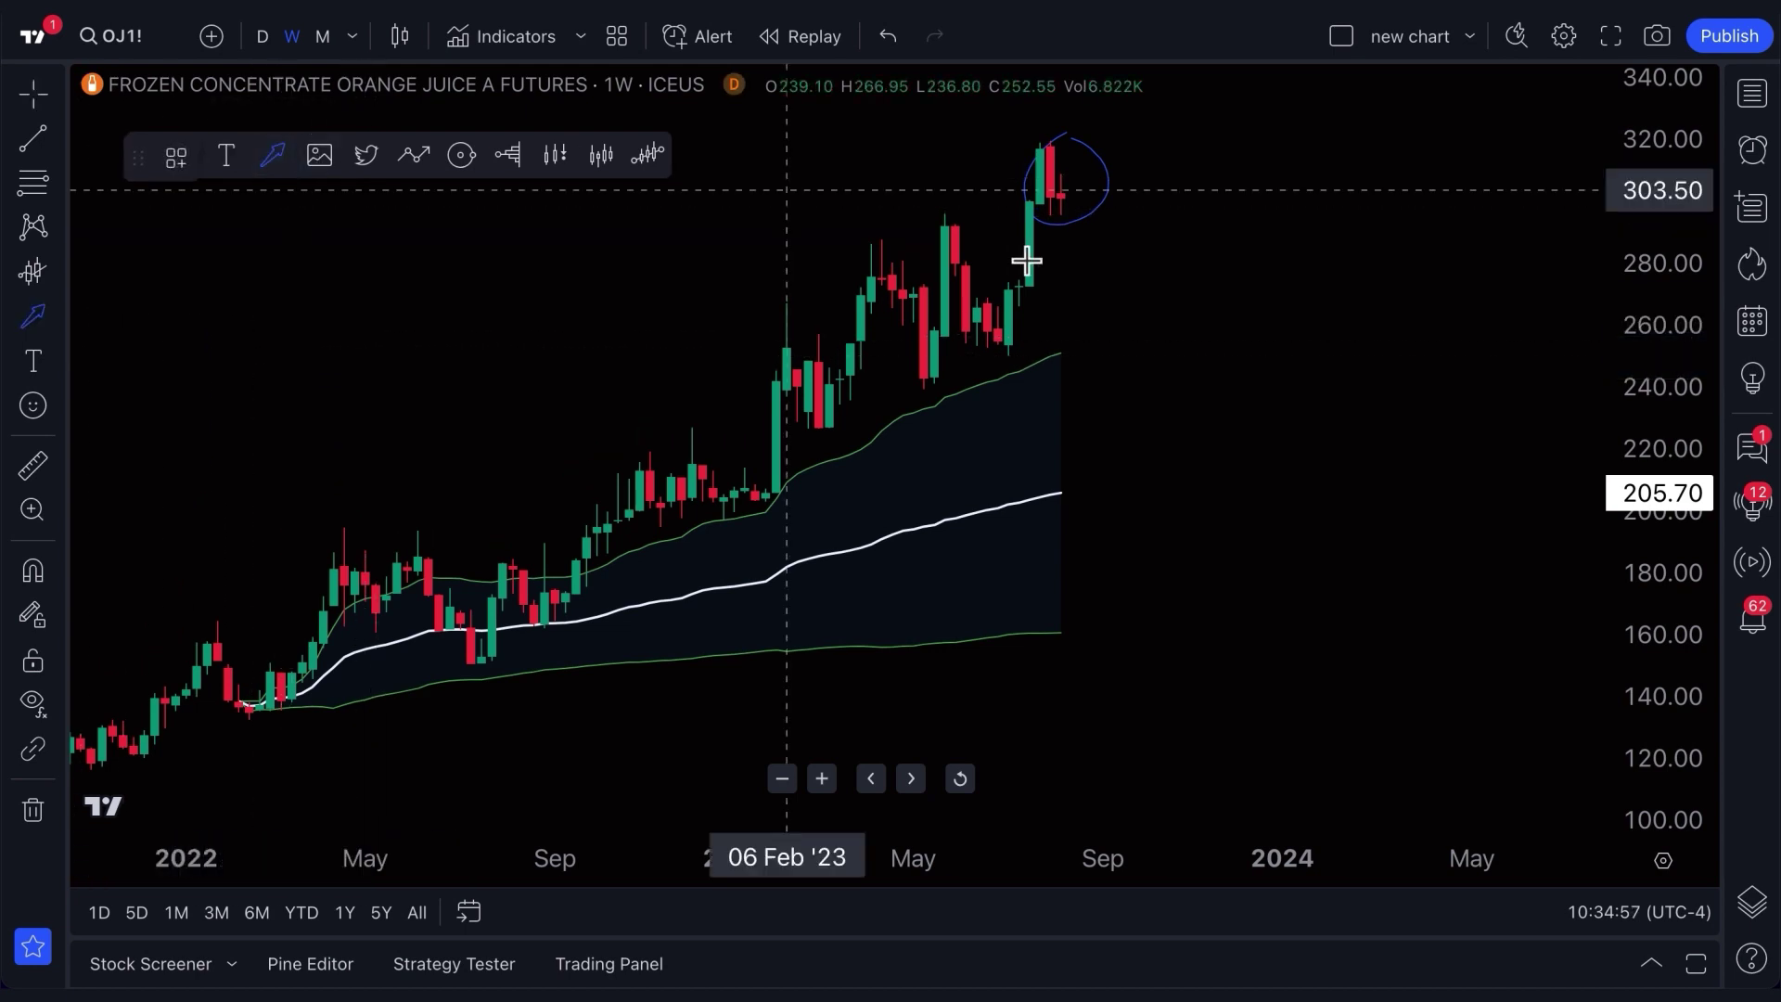
{"action": "left_click_drag", "start_coordinate": [1176, 259], "coordinate": [1122, 238]}
{"action": "left_click", "coordinate": [1264, 206]}
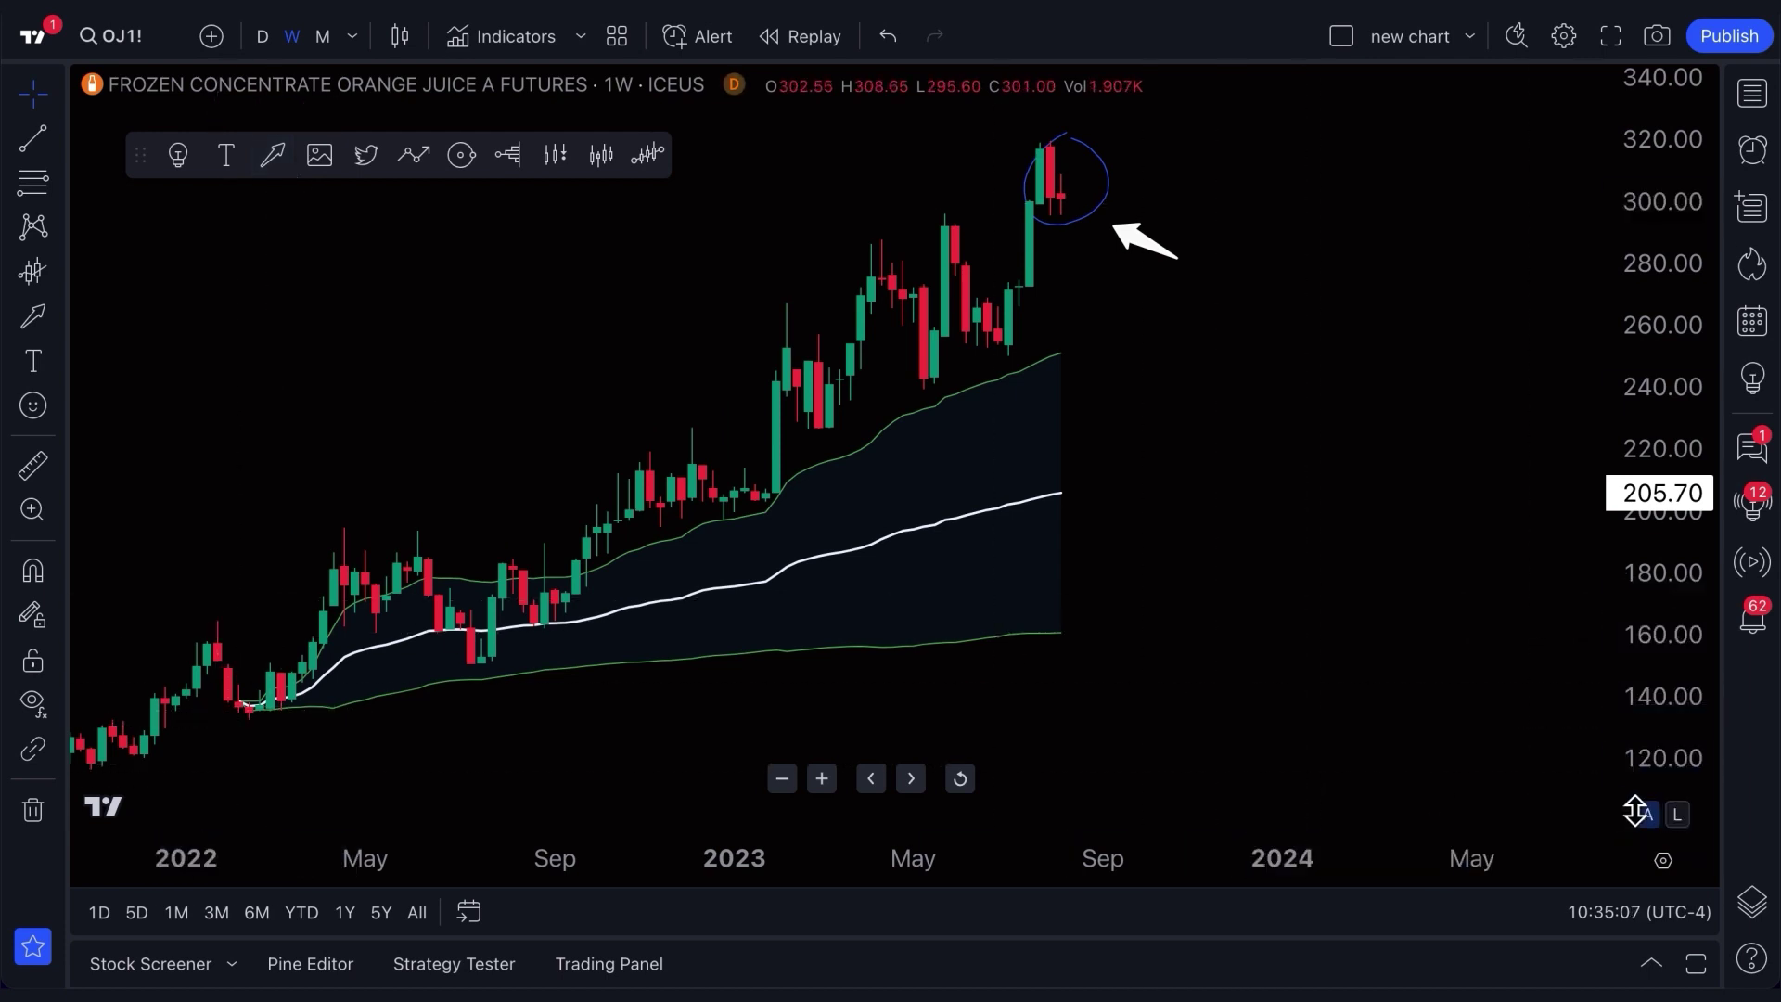
{"action": "left_click", "coordinate": [1756, 904]}
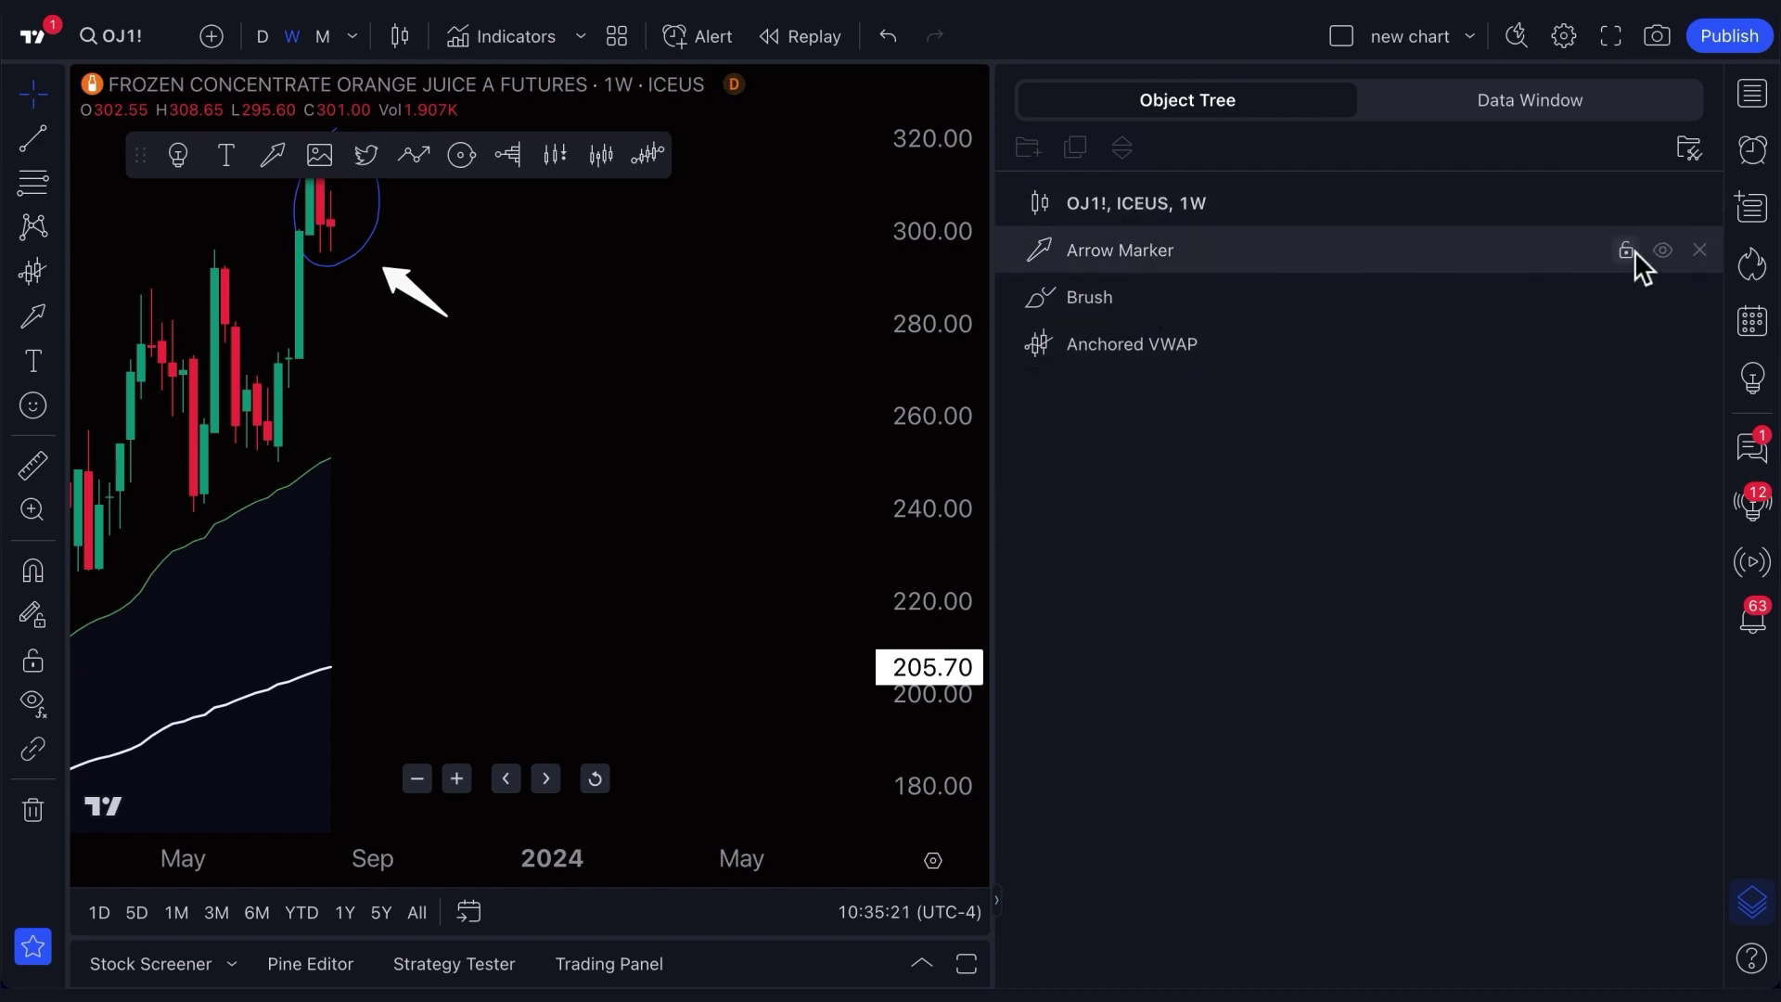
{"action": "left_click", "coordinate": [1664, 250]}
{"action": "left_click", "coordinate": [1664, 250]}
{"action": "left_click", "coordinate": [1664, 250]}
{"action": "left_click", "coordinate": [1662, 299]}
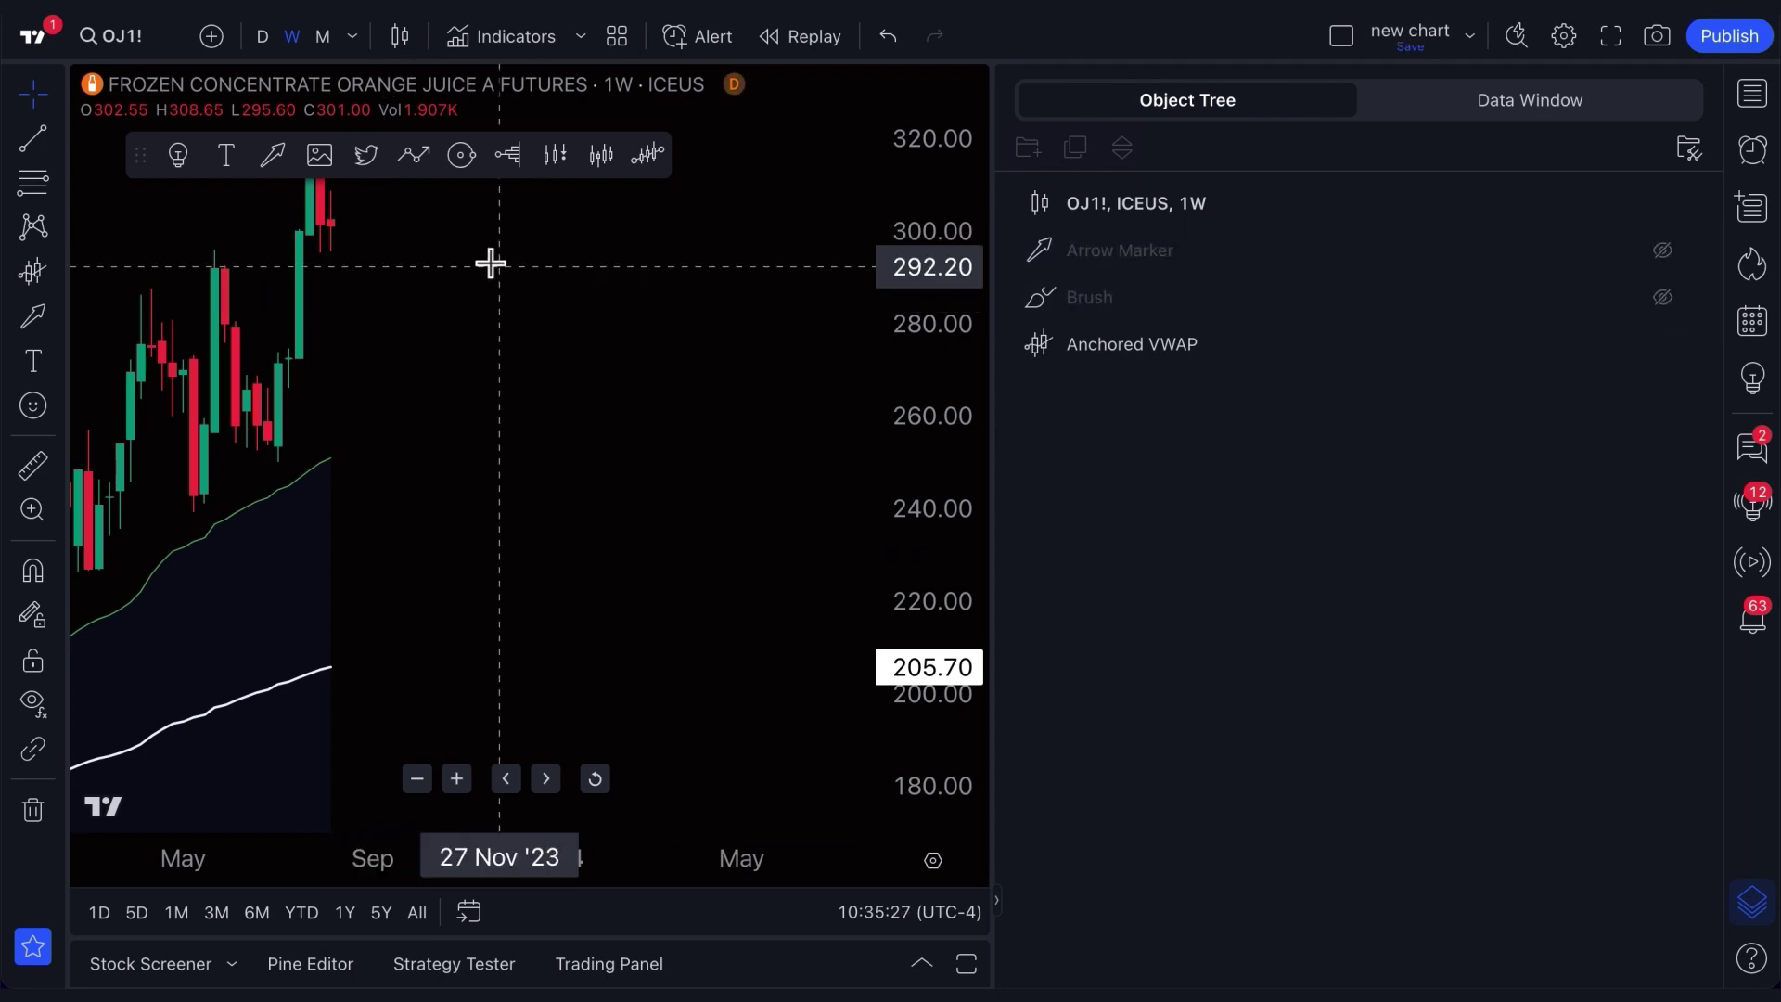
{"action": "left_click", "coordinate": [1662, 345]}
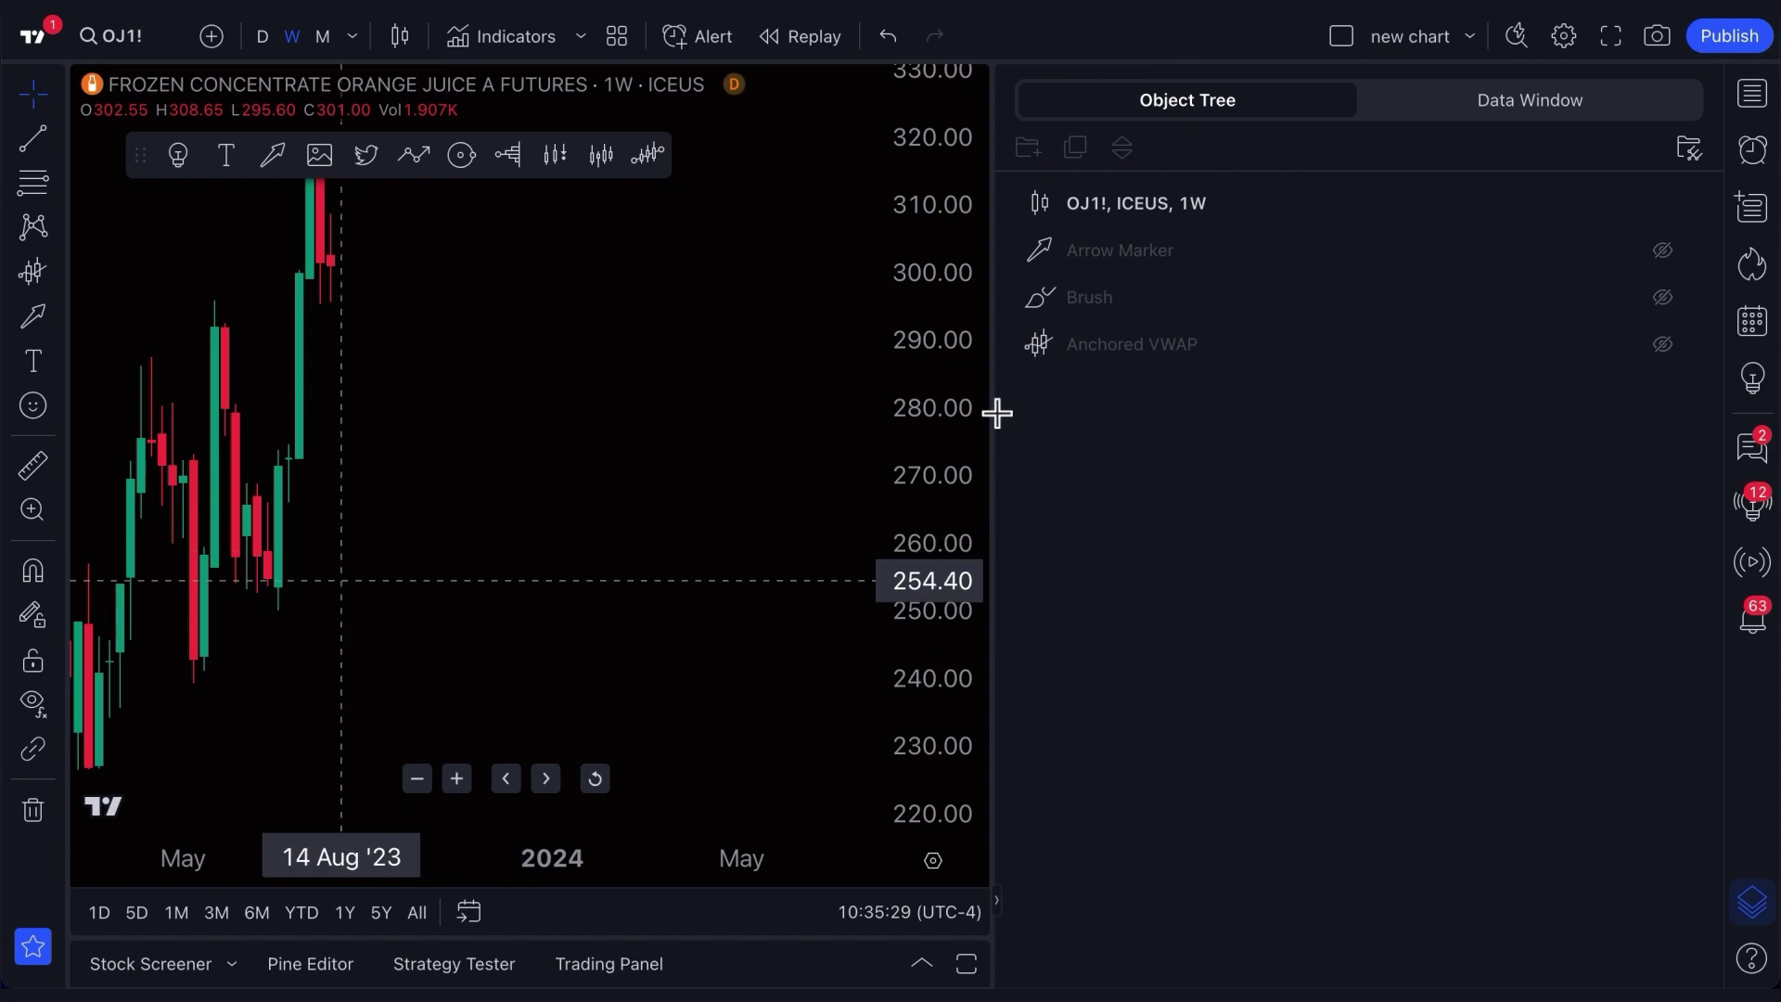
{"action": "left_click", "coordinate": [1664, 343]}
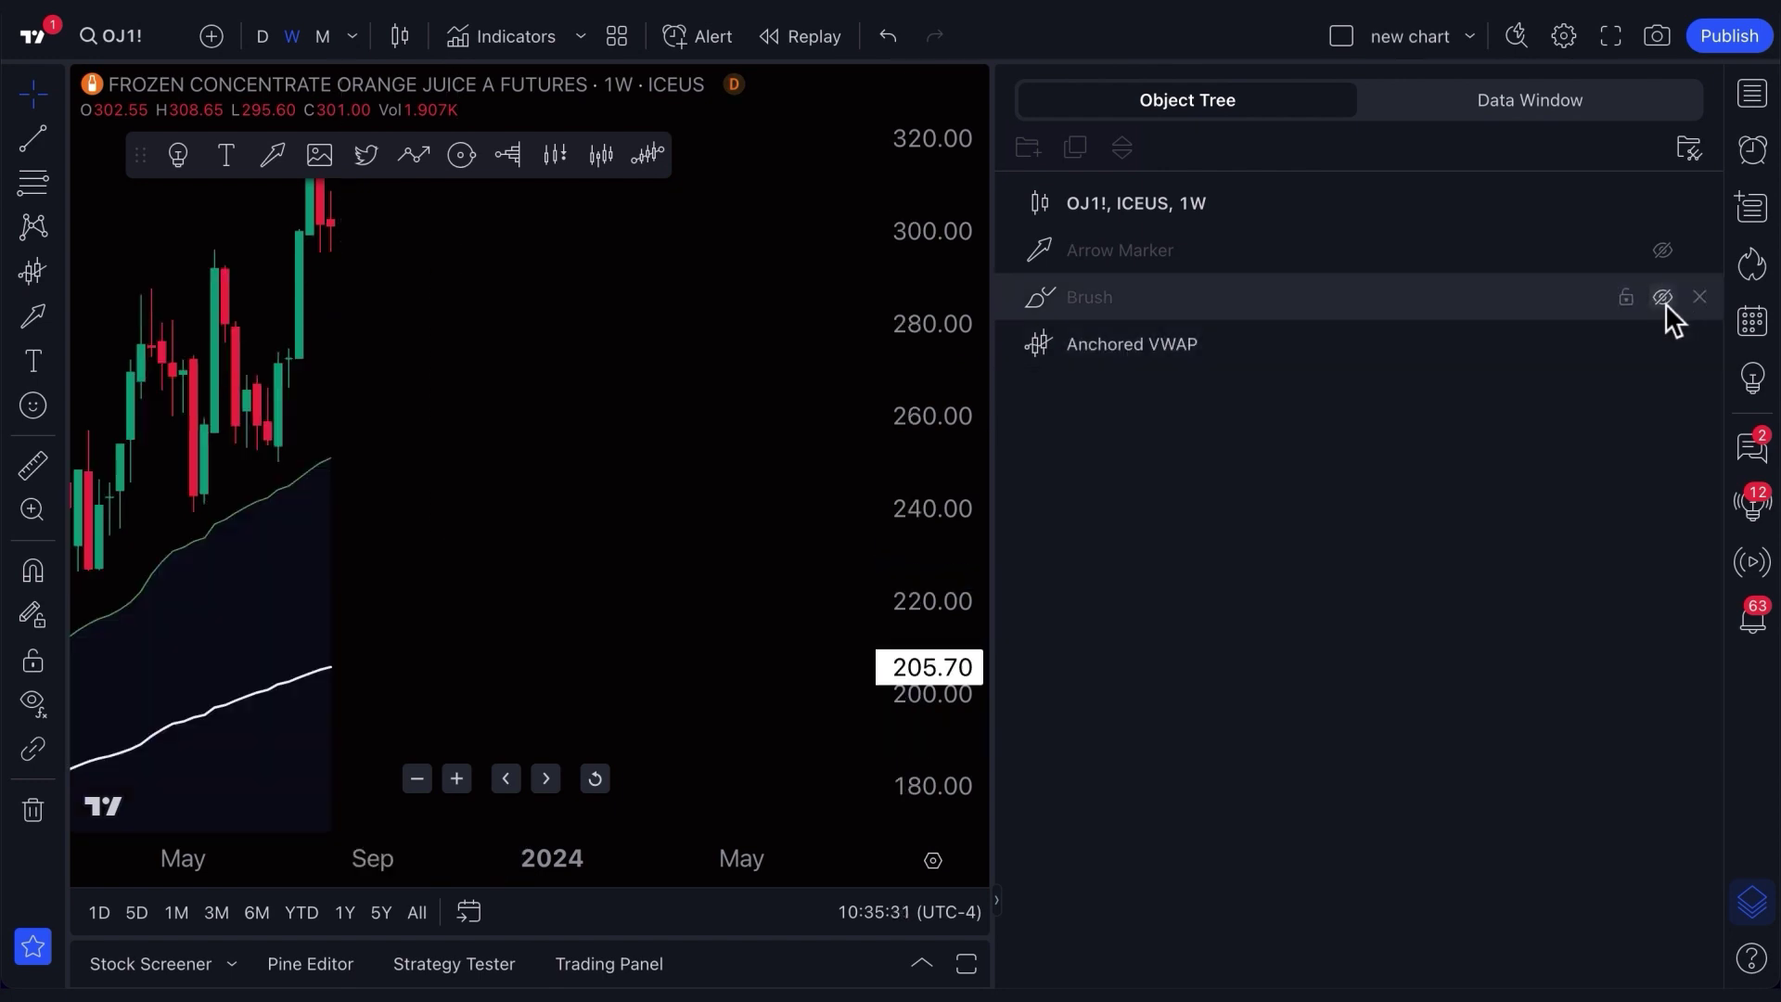
{"action": "left_click", "coordinate": [1664, 298]}
{"action": "left_click", "coordinate": [1666, 253]}
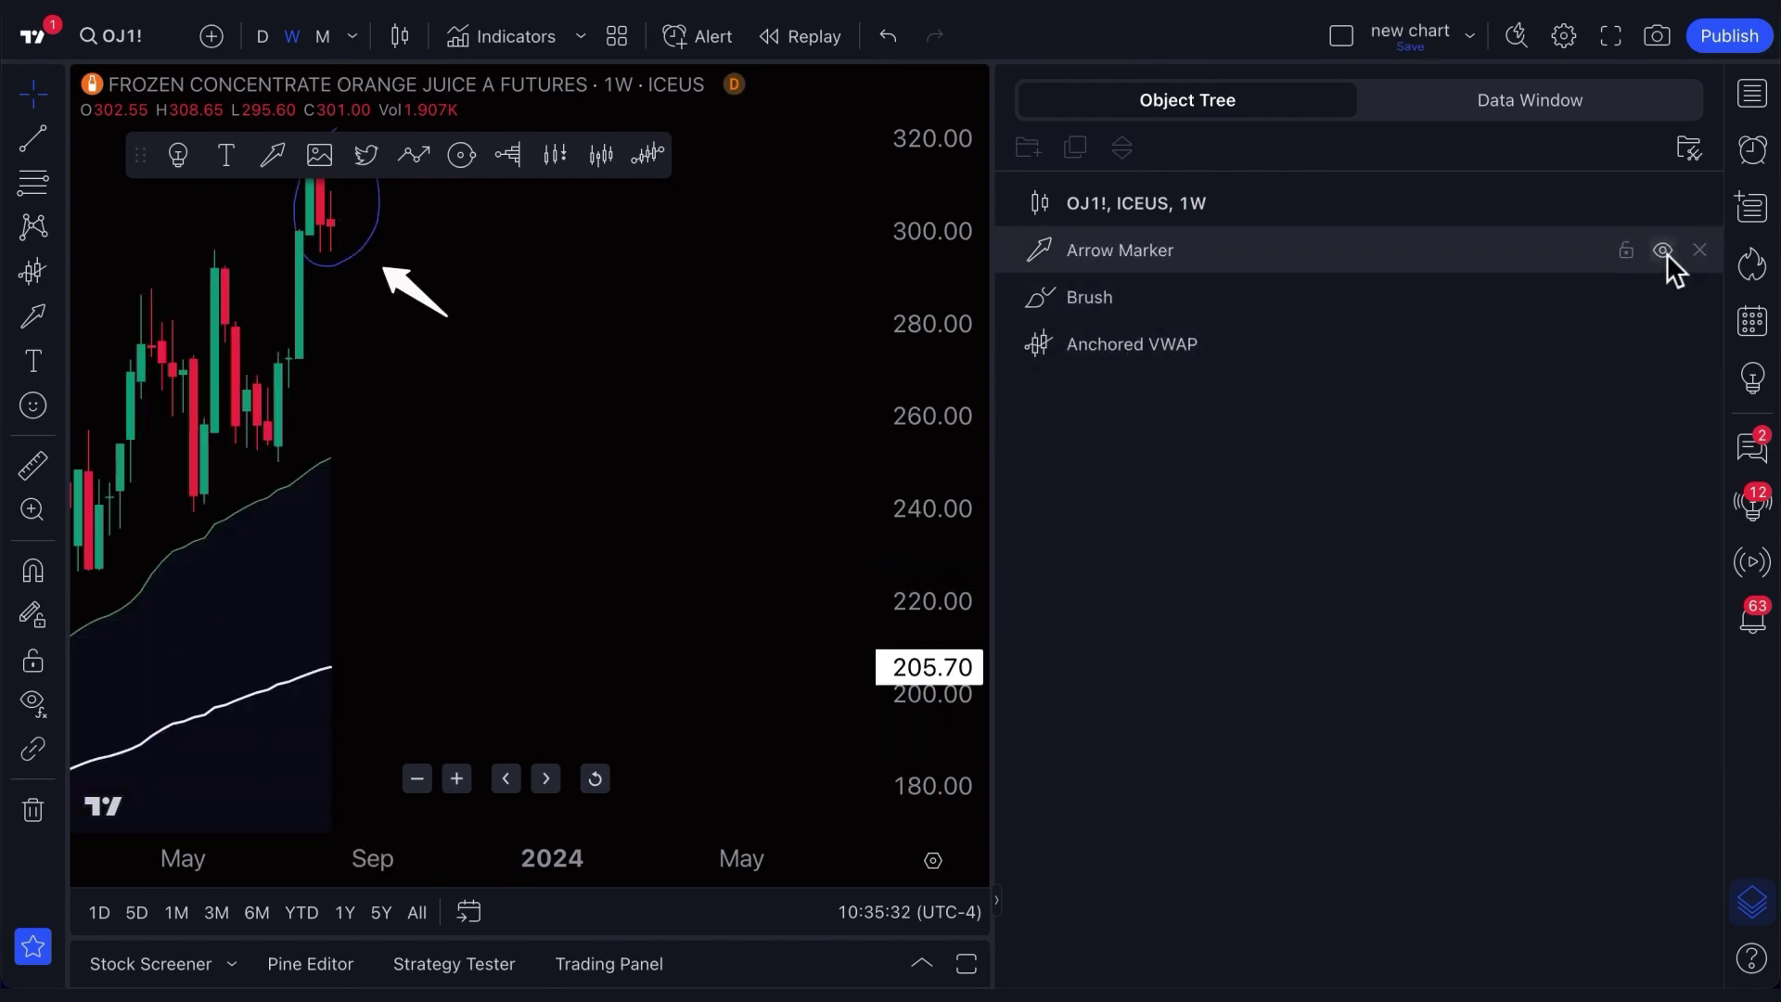
{"action": "left_click", "coordinate": [1753, 905]}
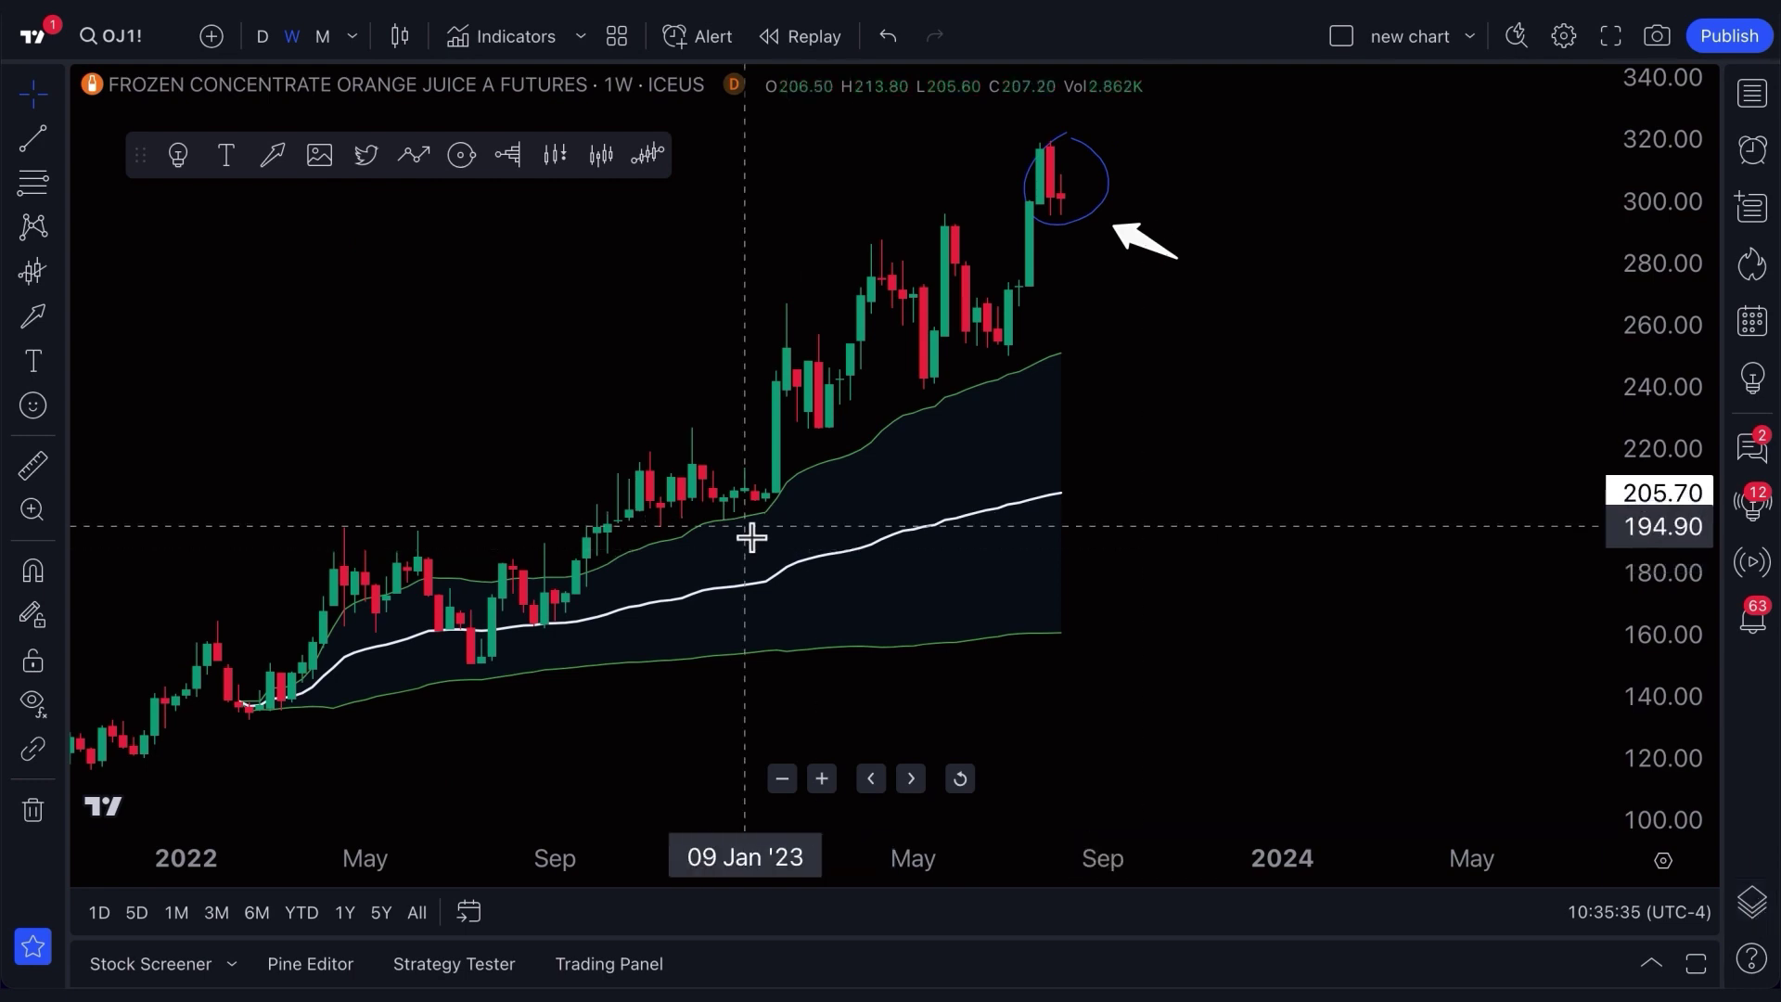
{"action": "left_click_drag", "start_coordinate": [482, 385], "coordinate": [613, 395]}
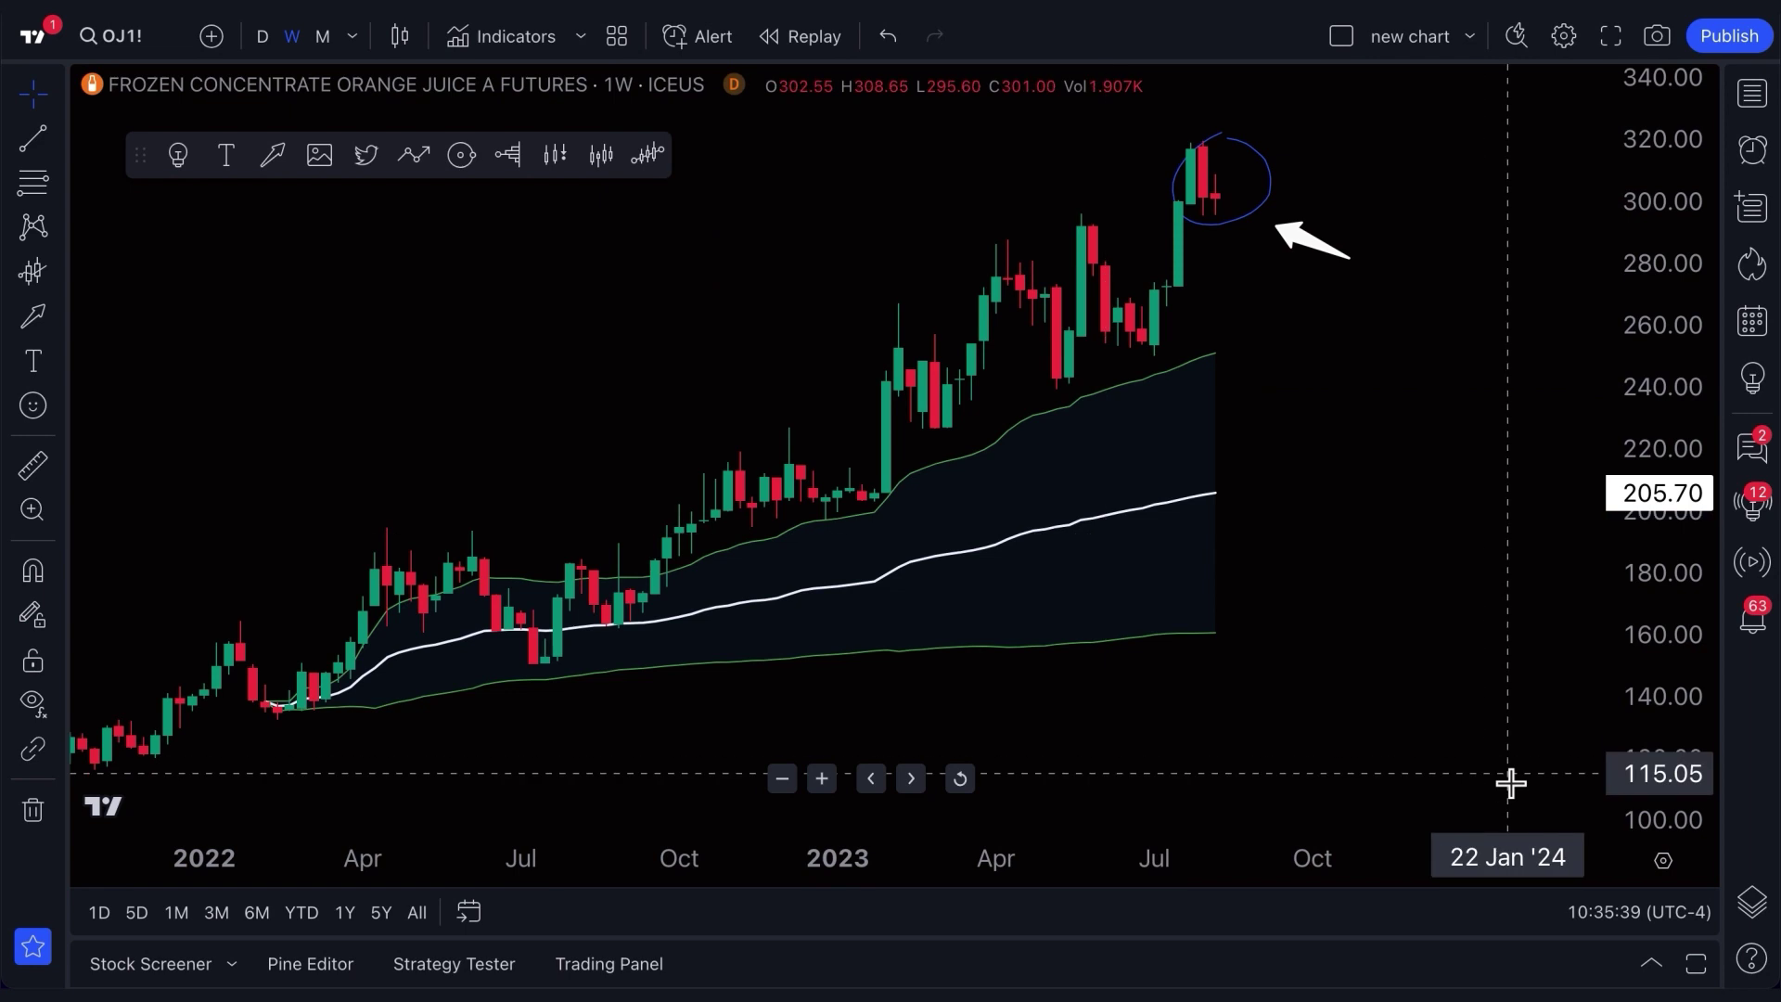
{"action": "left_click", "coordinate": [1752, 902]}
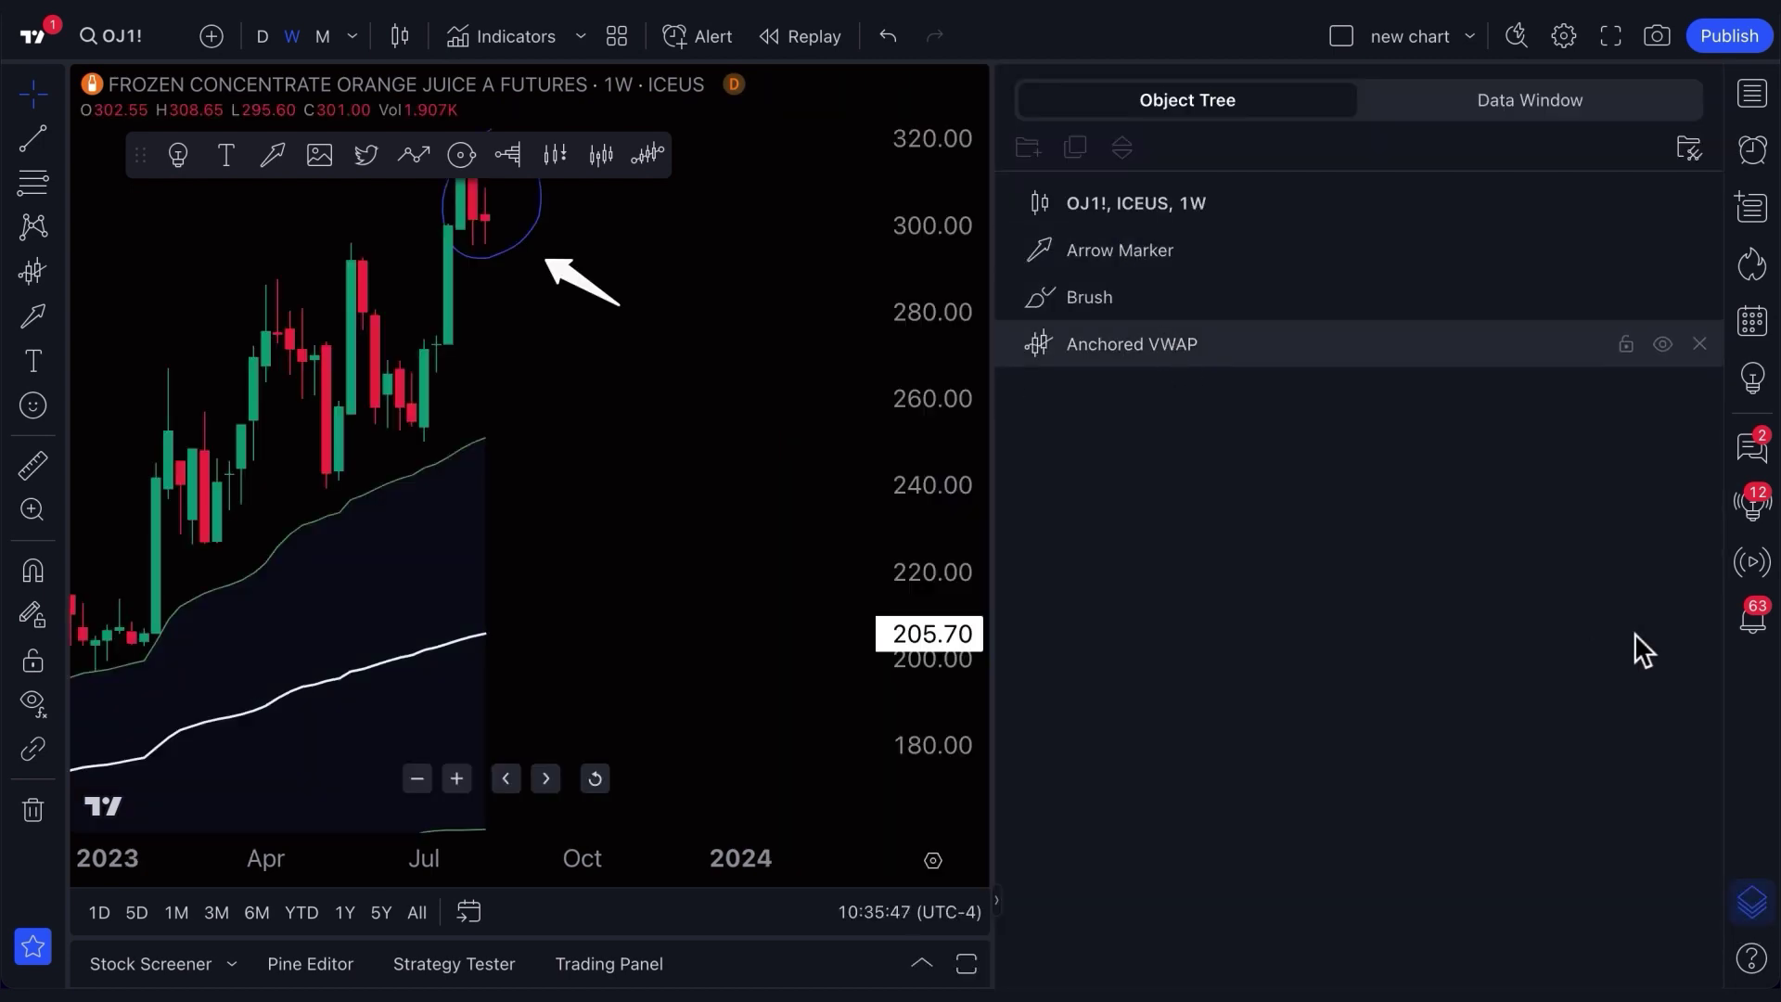
{"action": "left_click", "coordinate": [1768, 913]}
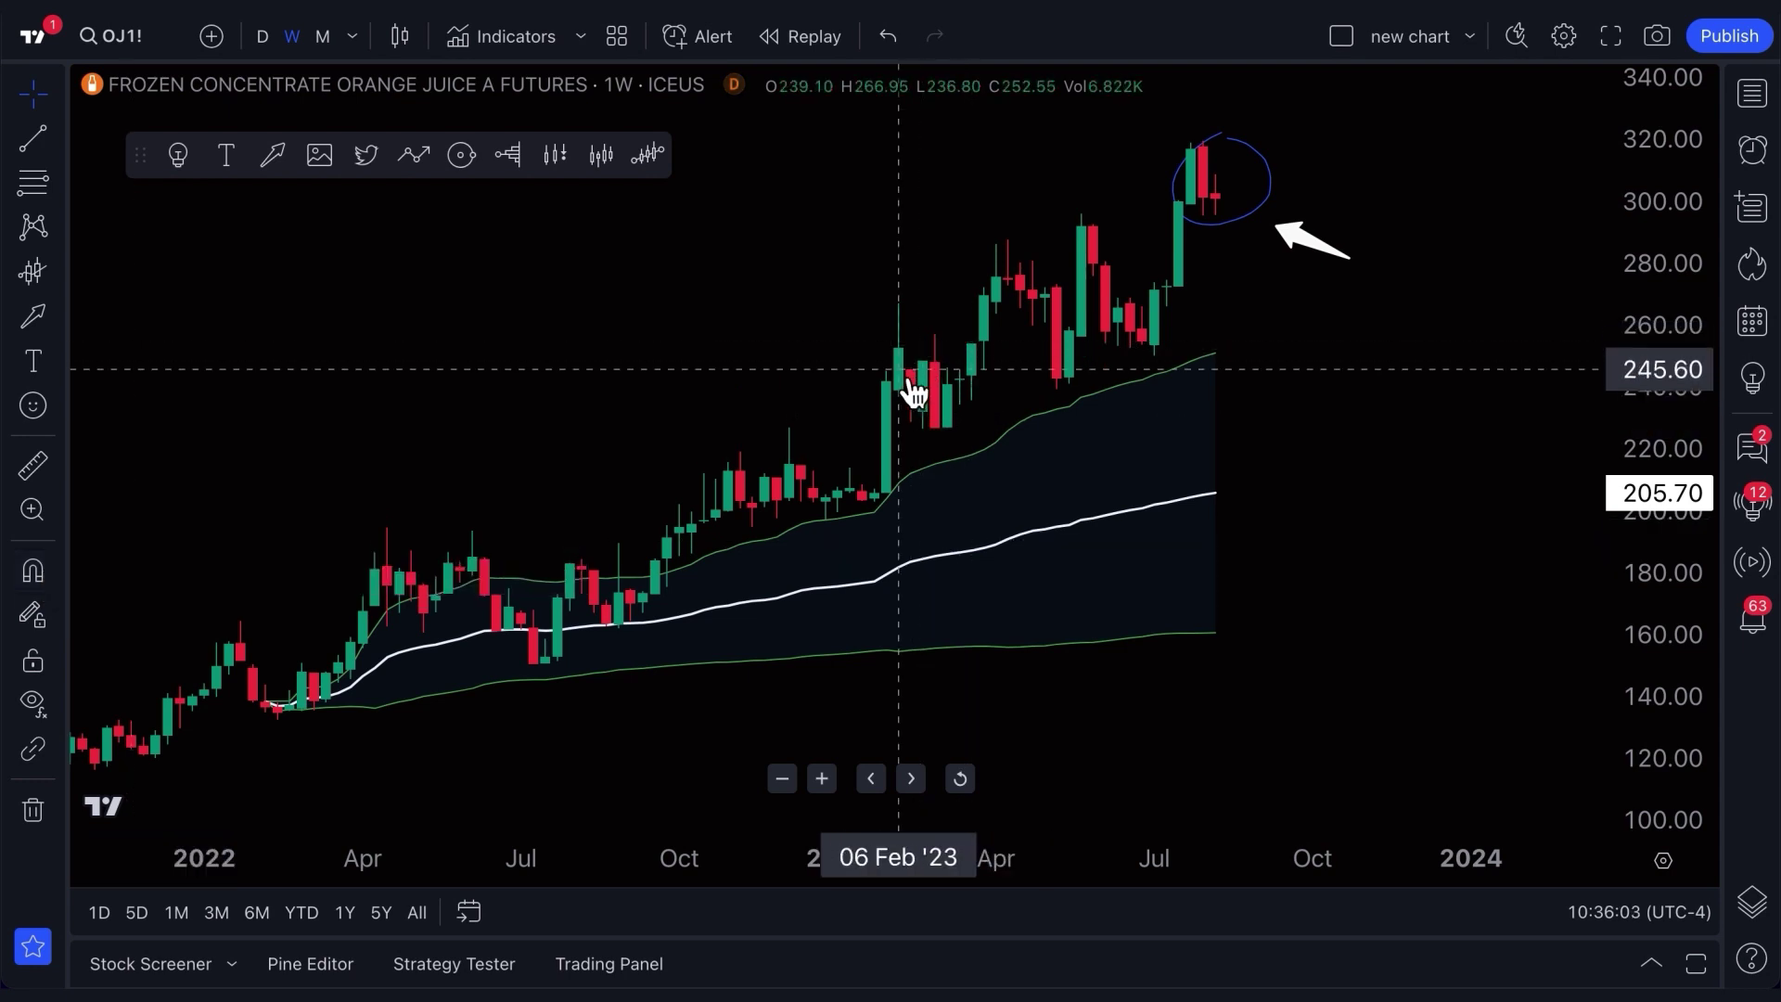
{"action": "scroll", "coordinate": [908, 382], "scroll_direction": "up", "scroll_amount": 5}
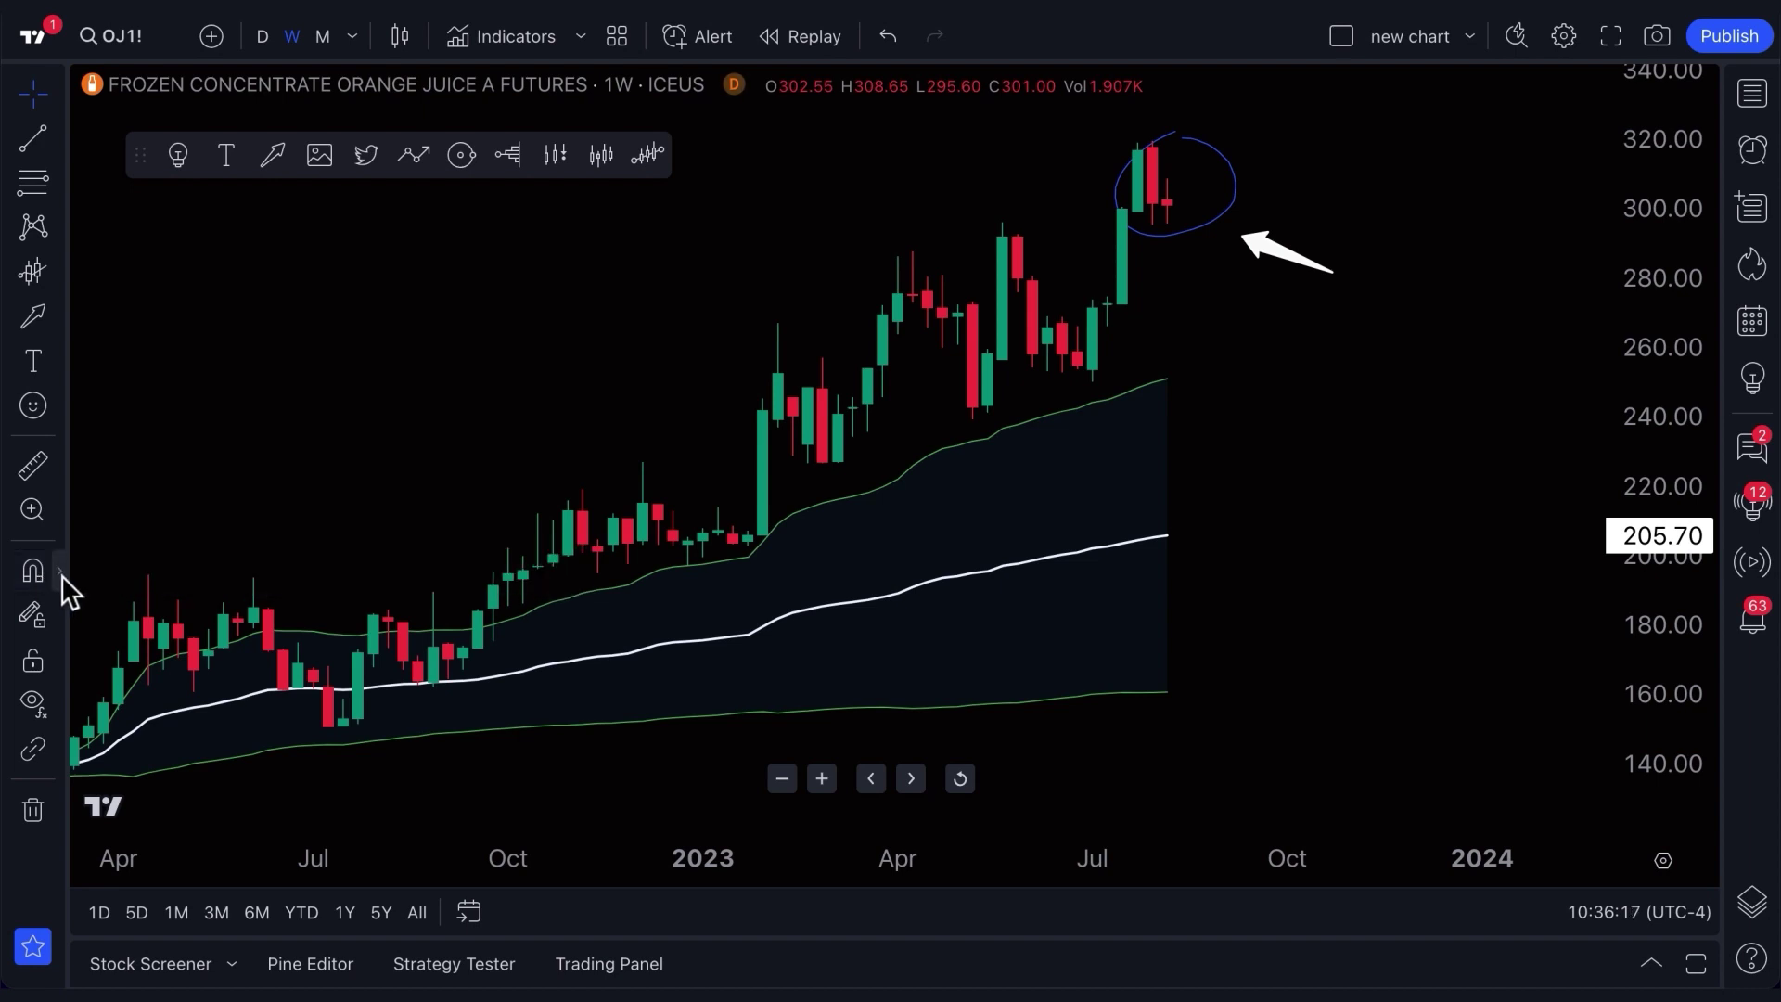
{"action": "left_click", "coordinate": [61, 575]}
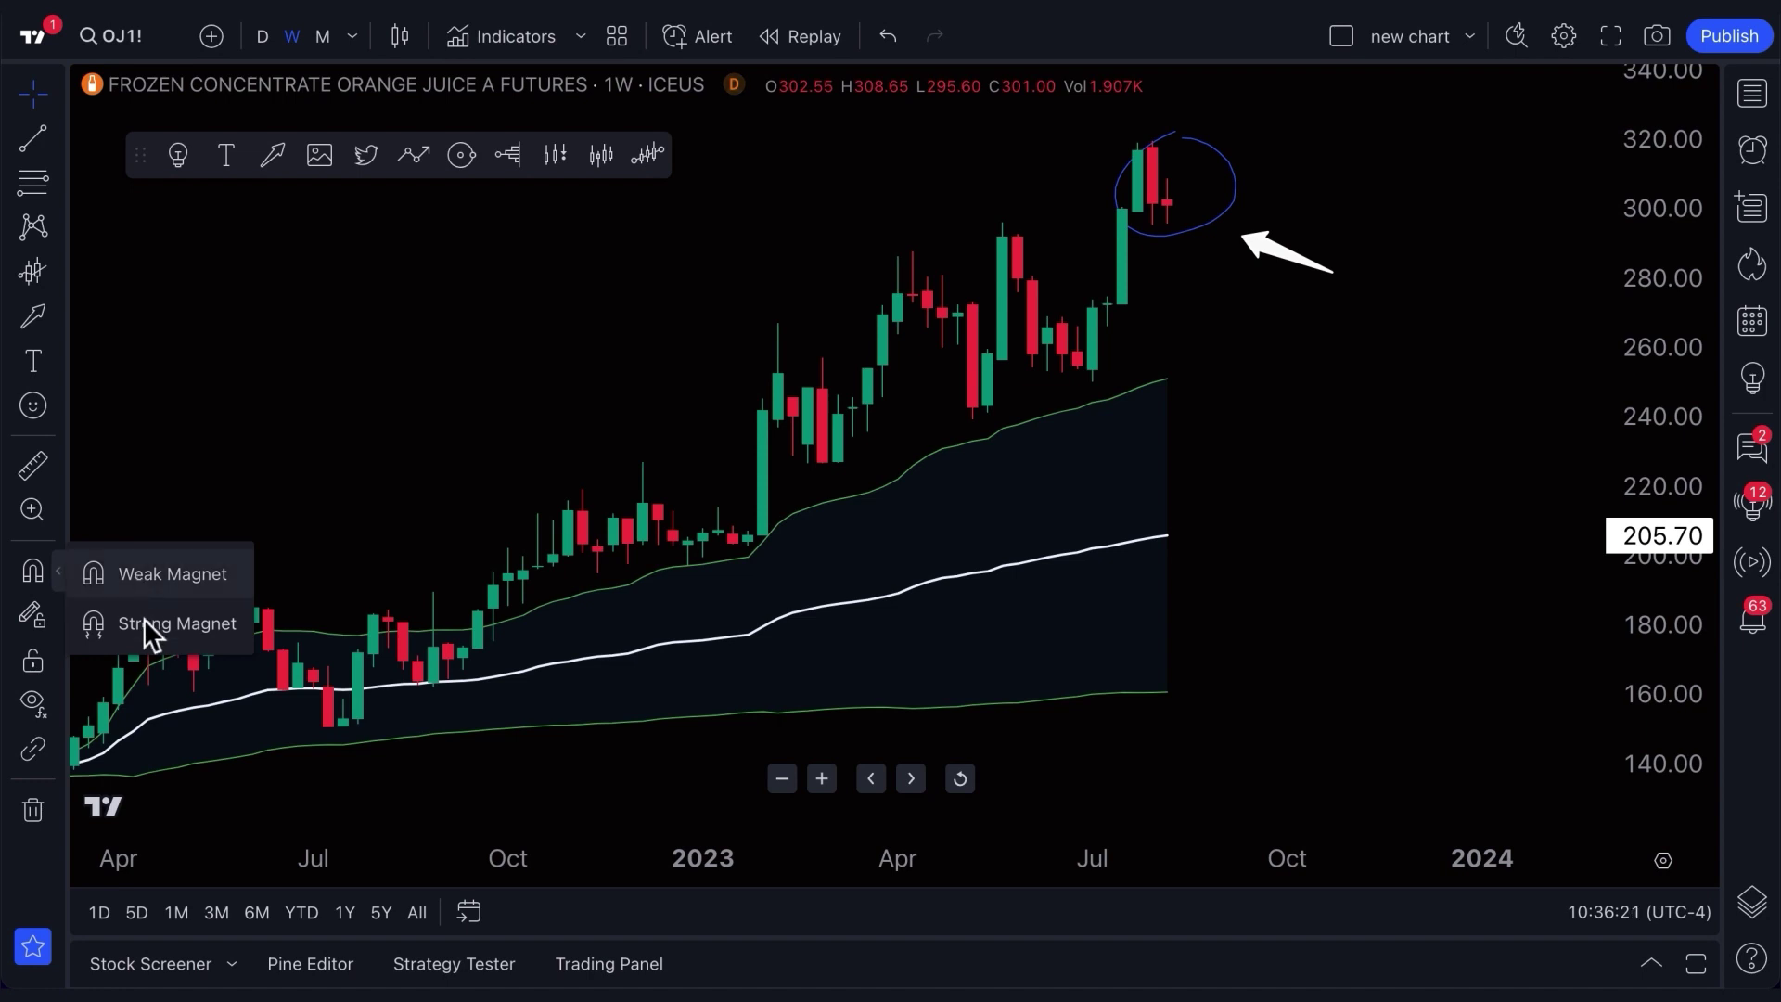
{"action": "left_click", "coordinate": [57, 577]}
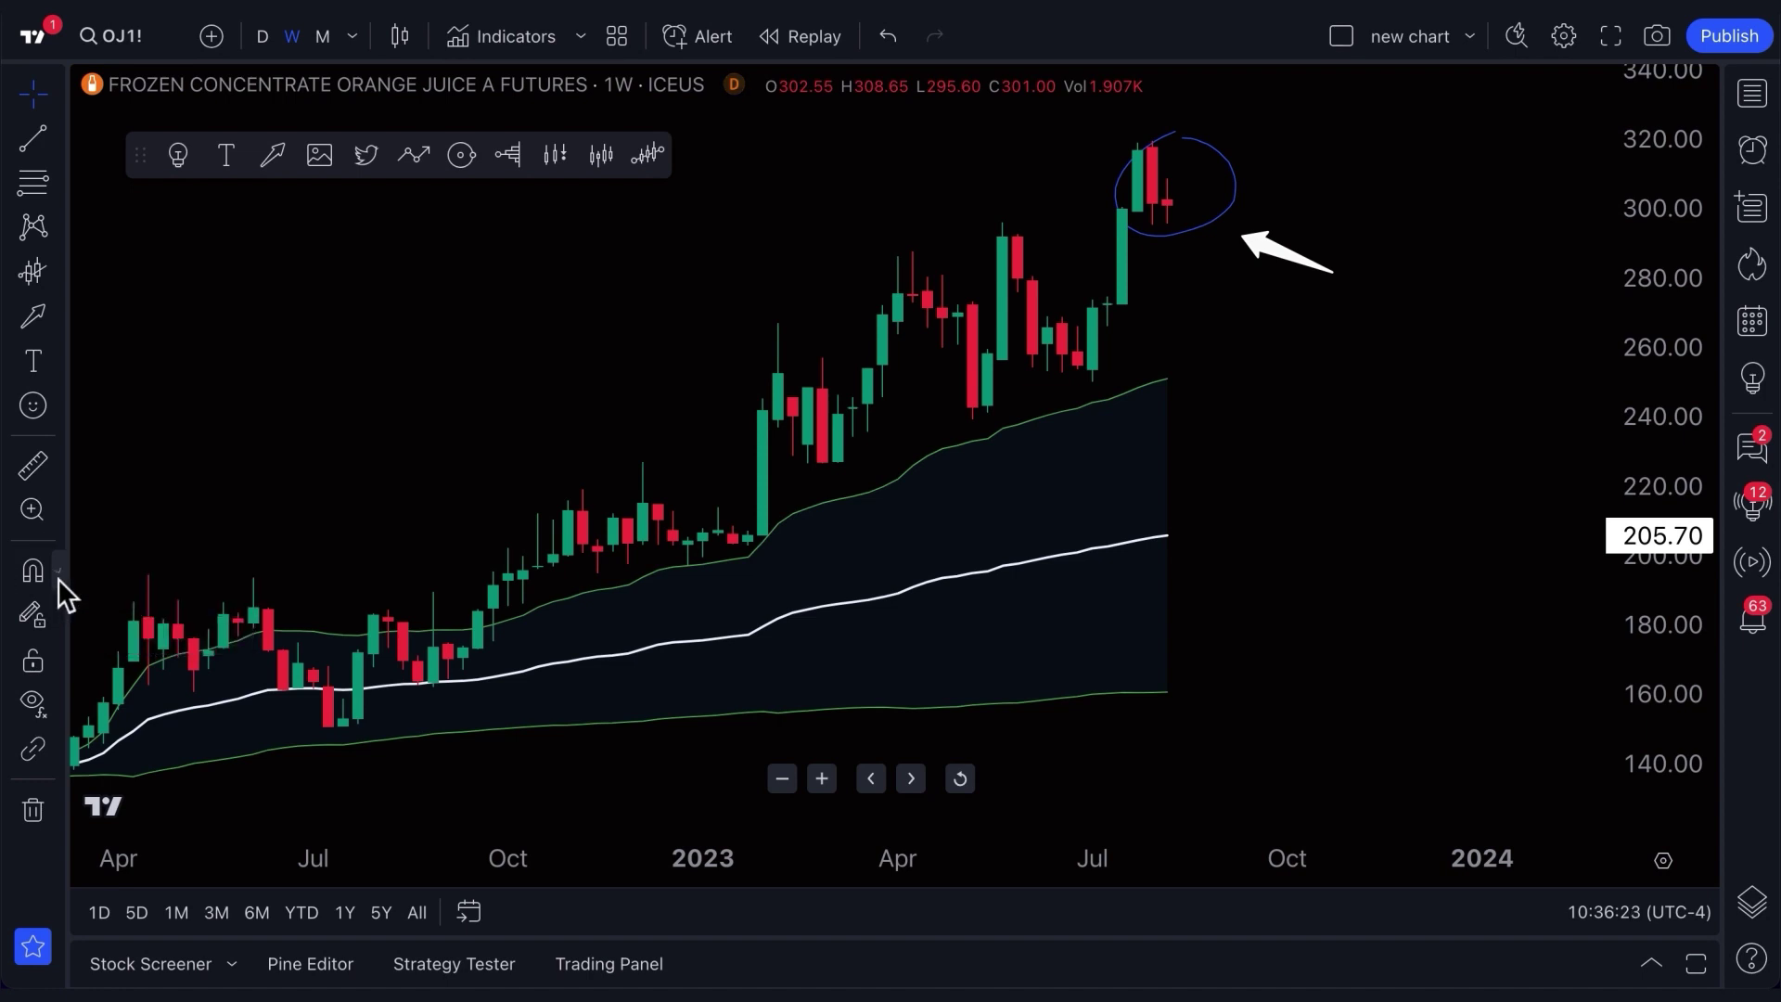